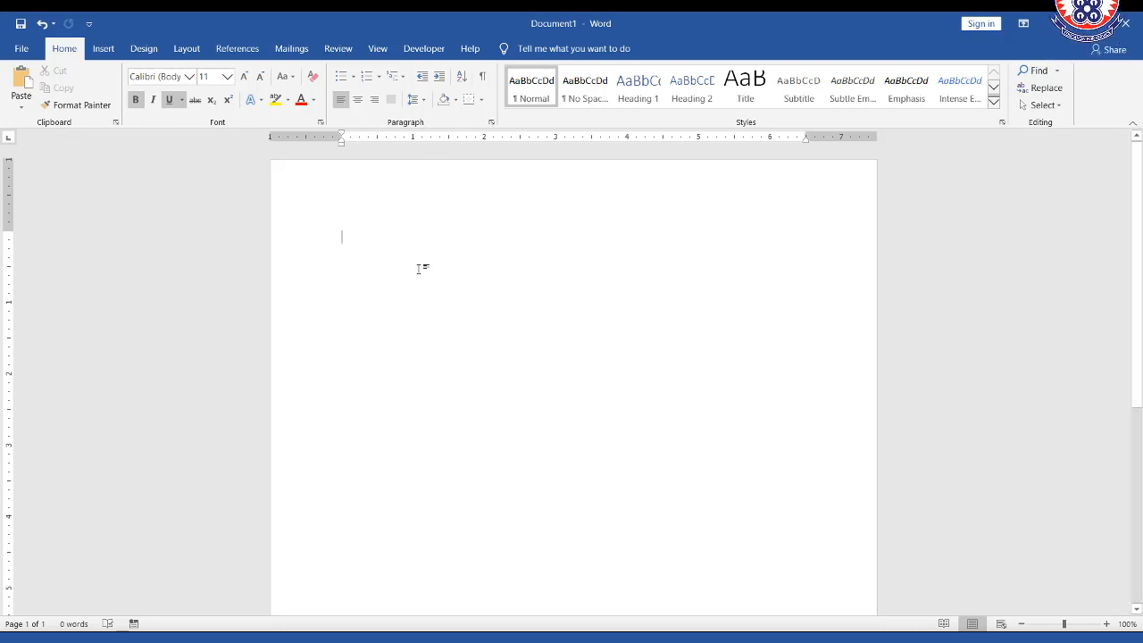
Generate four paragraphs of three sentences of sample text with the formula =RAND(4,3)
{"action": "left_click", "coordinate": [347, 241]}
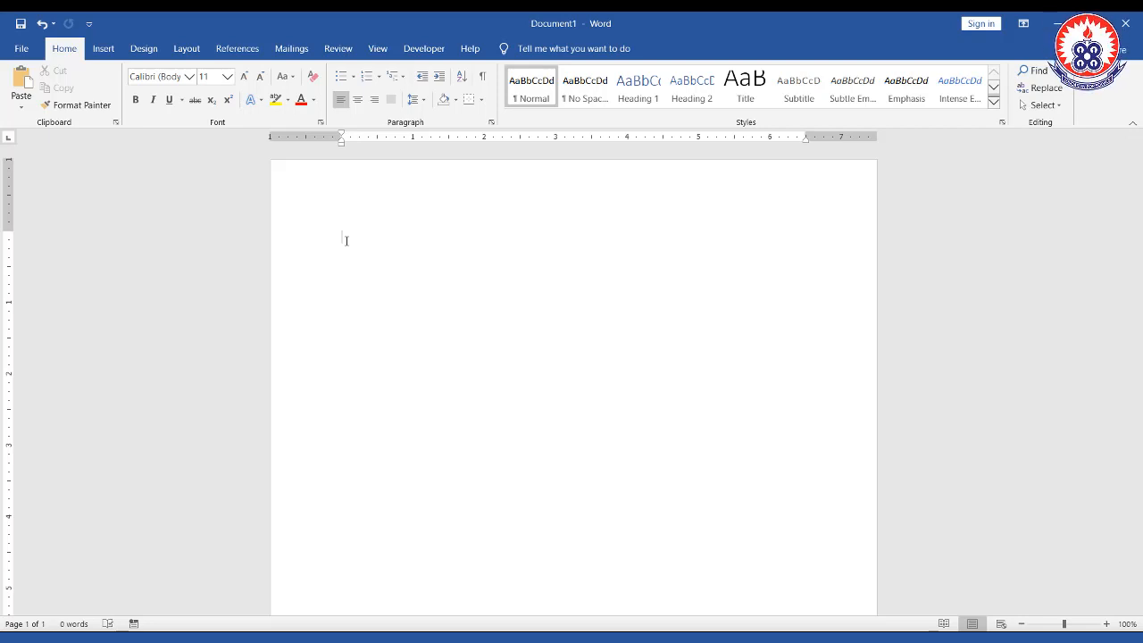
{"action": "type", "text": "="}
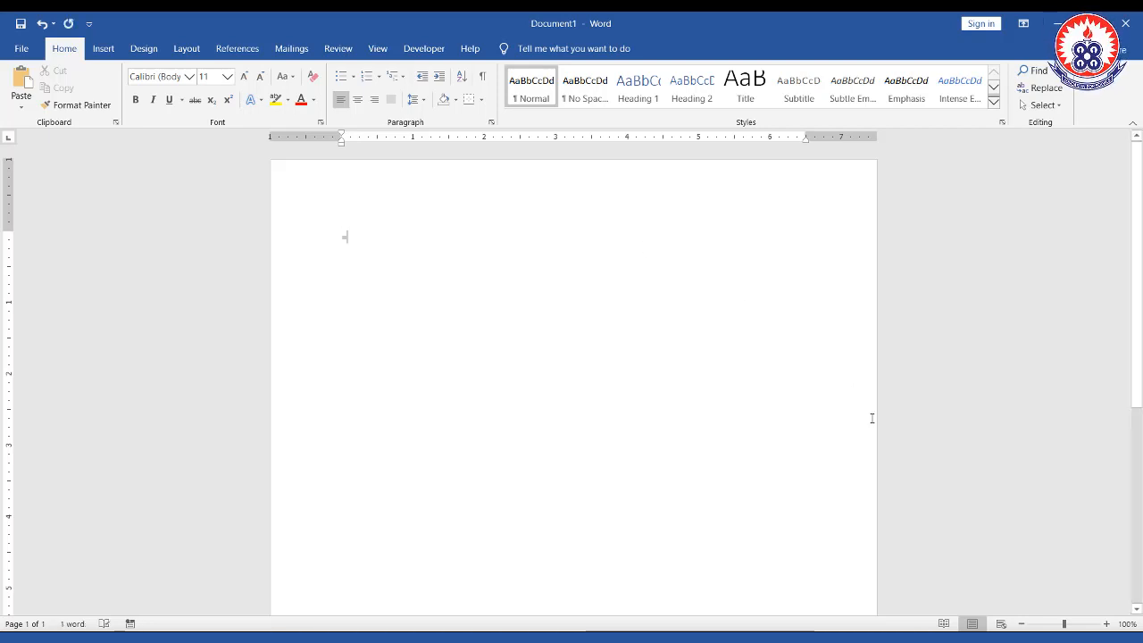
{"action": "left_click", "coordinate": [1108, 624]}
{"action": "left_click", "coordinate": [1108, 624]}
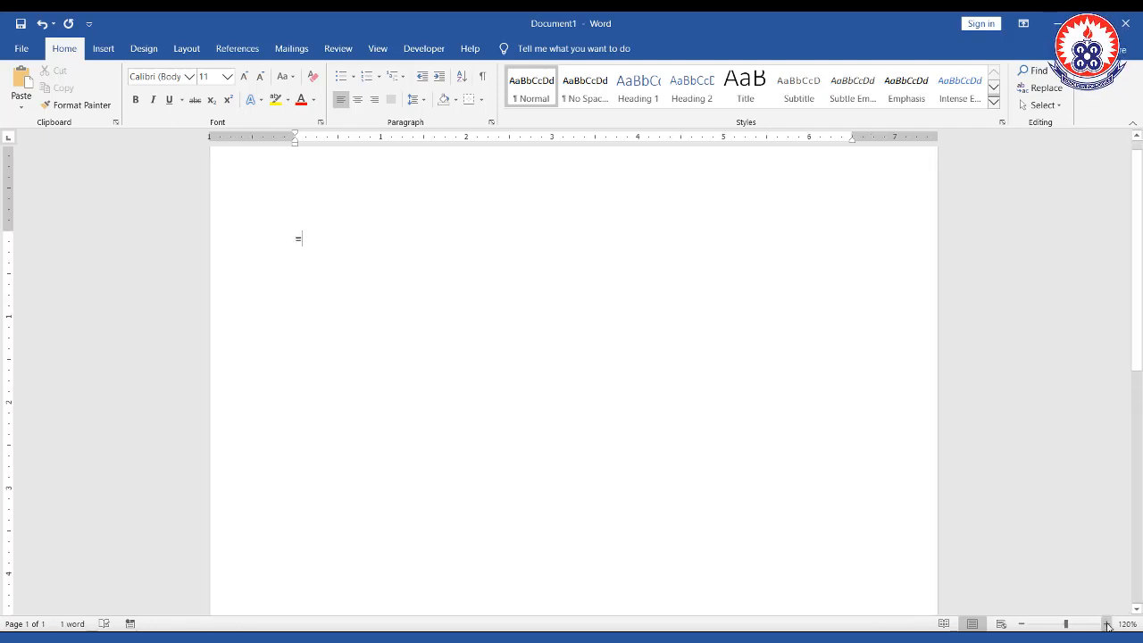
{"action": "left_click", "coordinate": [1107, 624]}
{"action": "left_click", "coordinate": [1108, 624]}
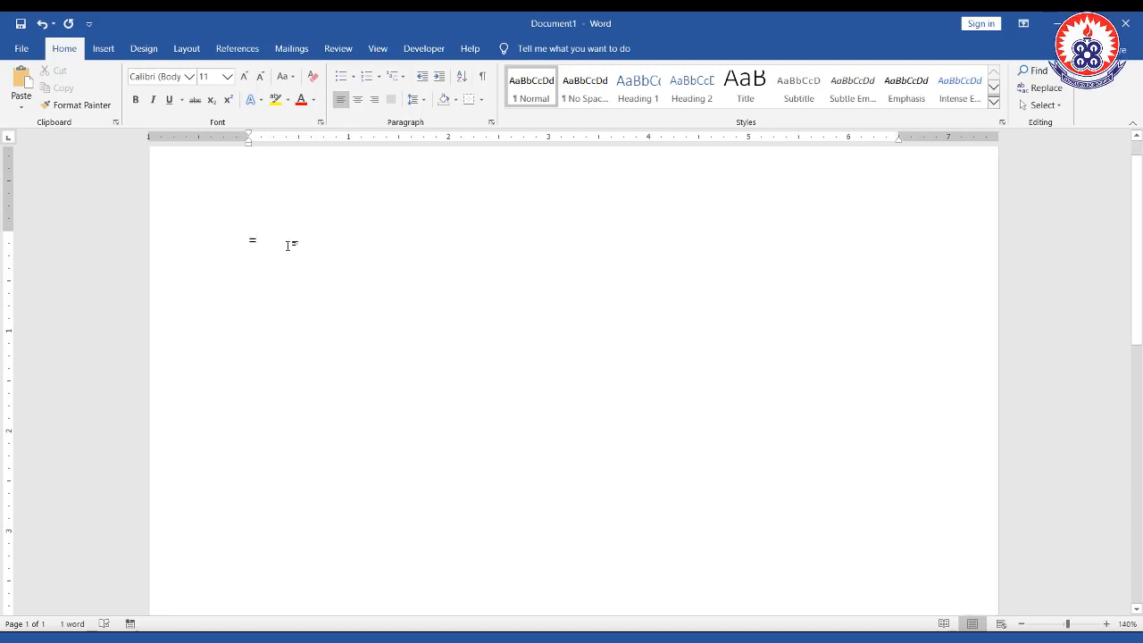
{"action": "type", "text": "ran"}
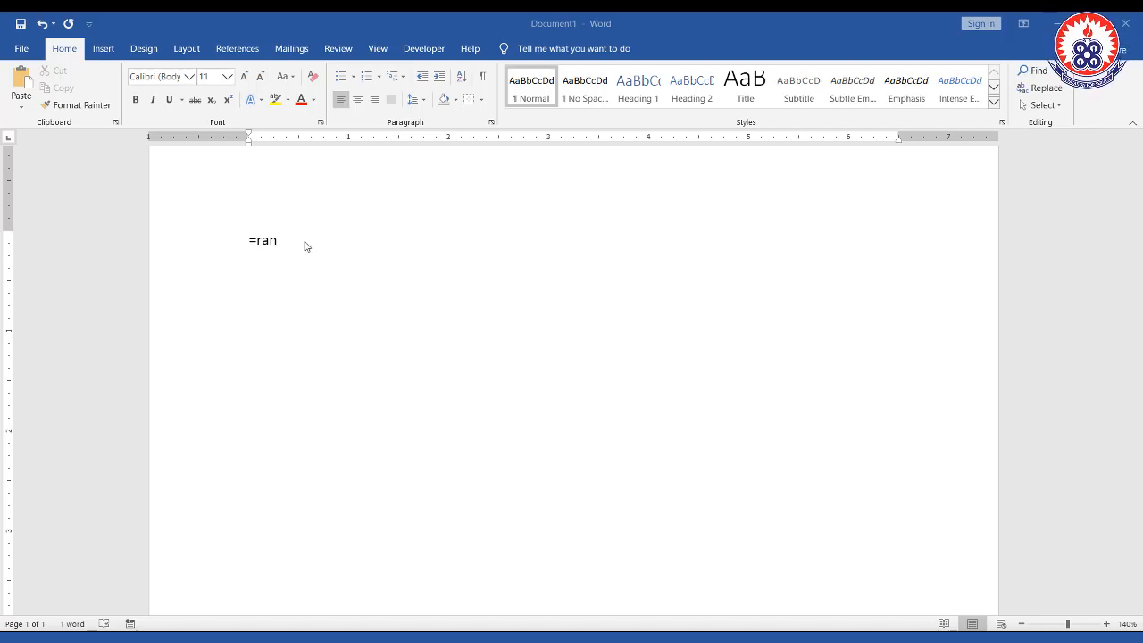
{"action": "key", "text": "BackSpace"}
{"action": "key", "text": "BackSpace"}
{"action": "key", "text": "BackSpace"}
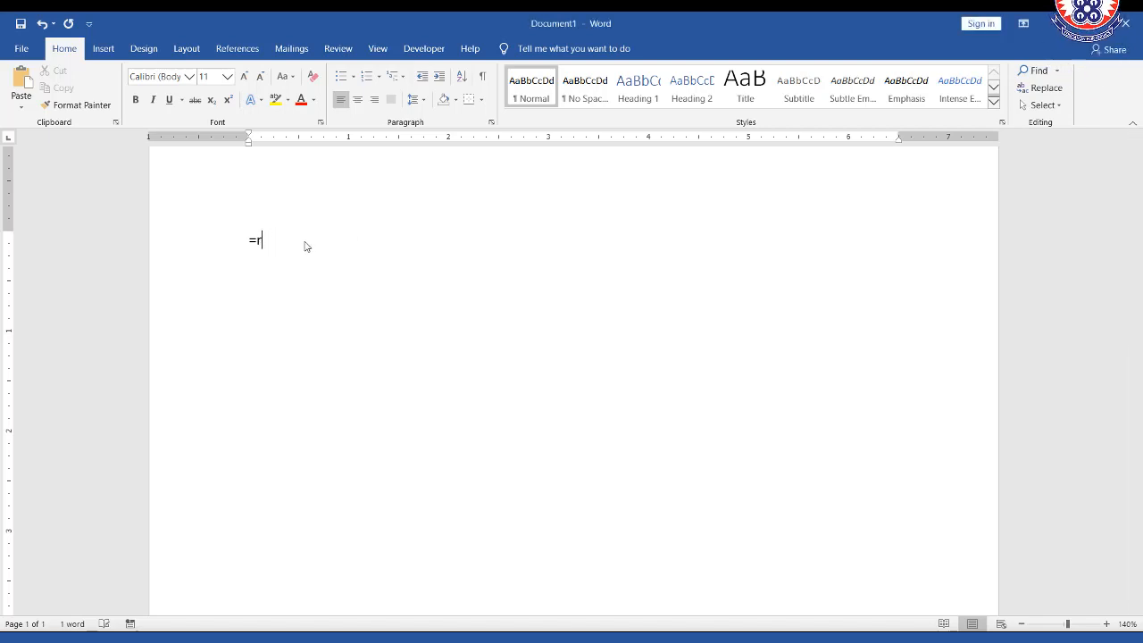
{"action": "type", "text": "RAN"}
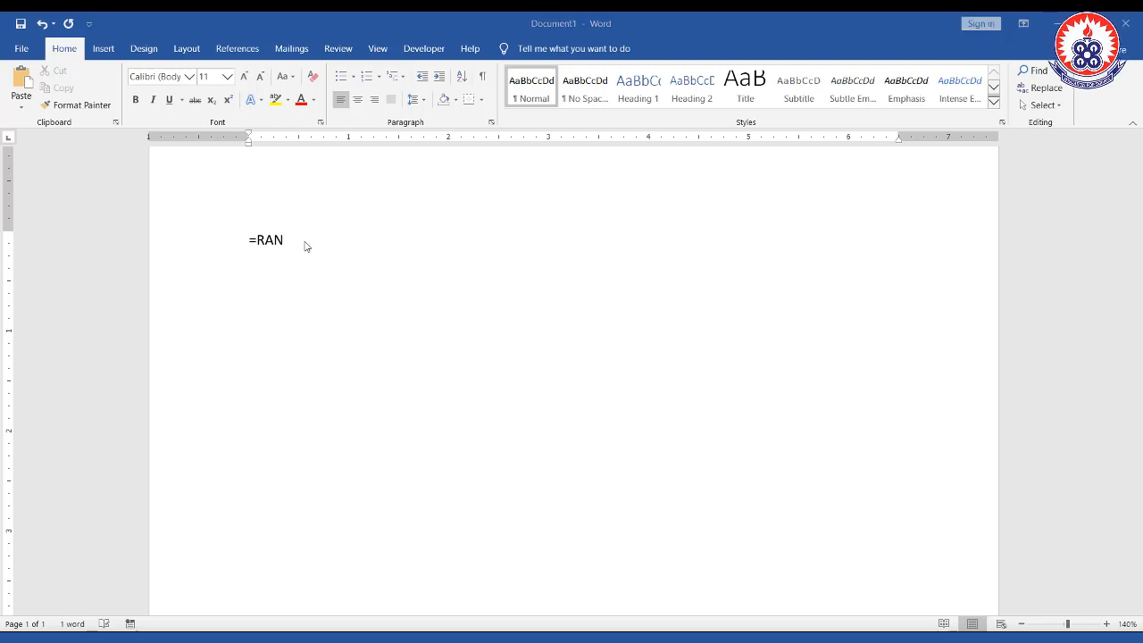
{"action": "left_click", "coordinate": [309, 243]}
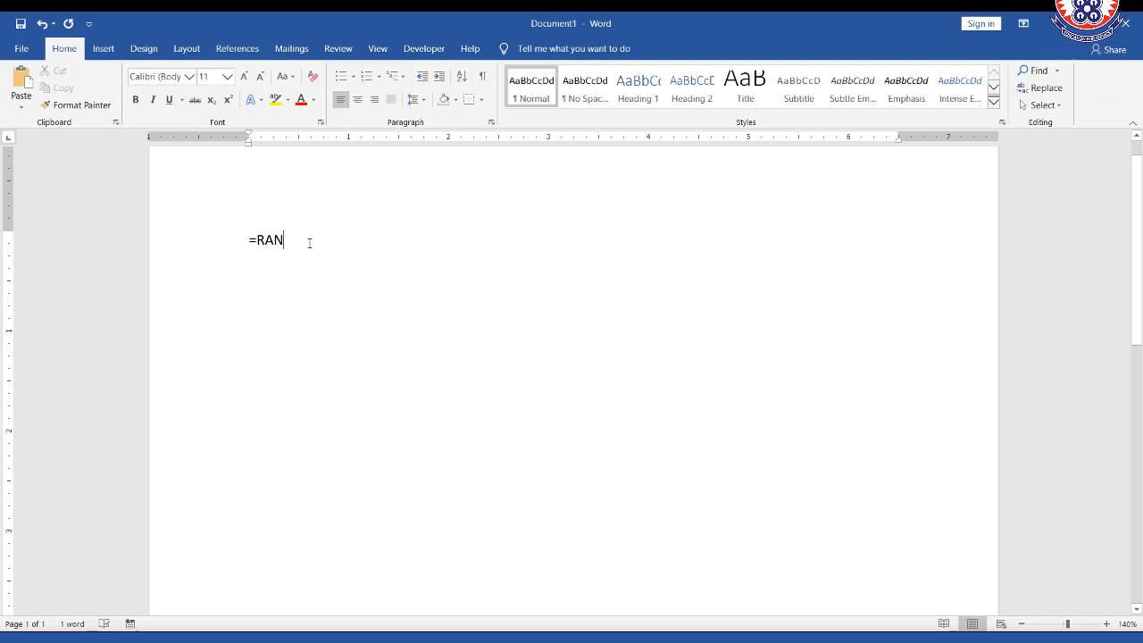
{"action": "type", "text": "D"}
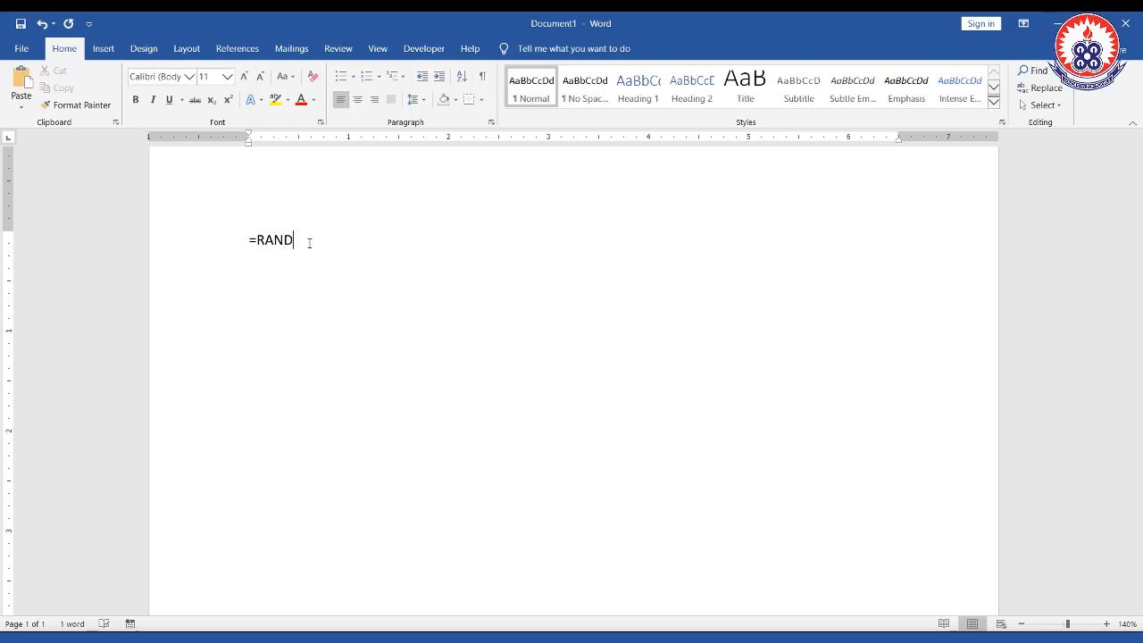
{"action": "type", "text": "("}
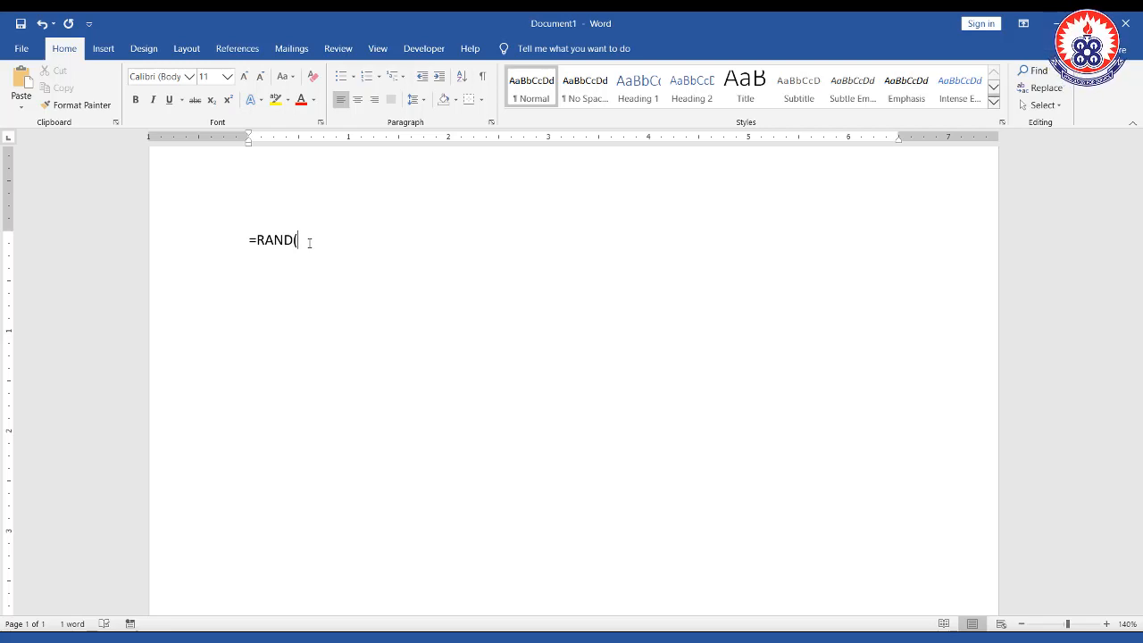
{"action": "type", "text": "4"}
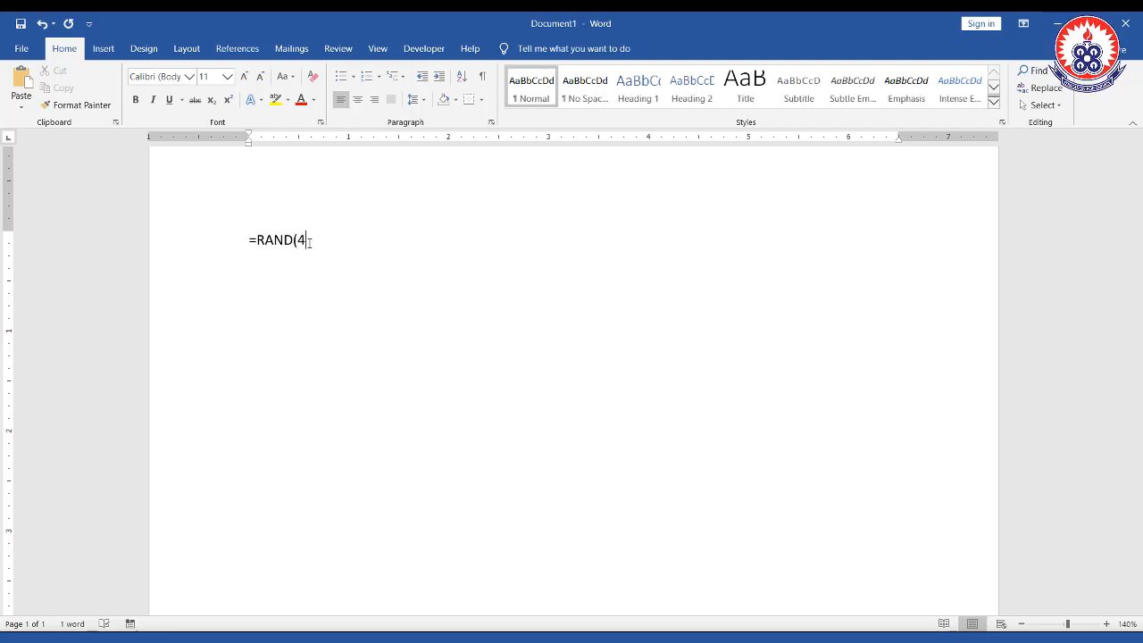
{"action": "type", "text": ","}
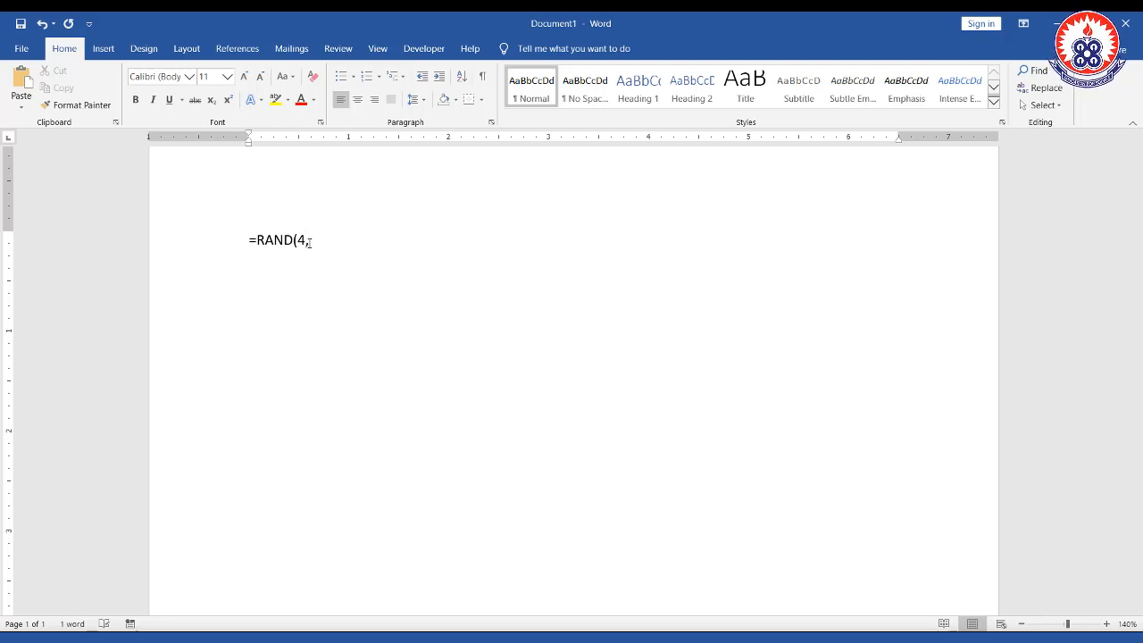
{"action": "type", "text": "3"}
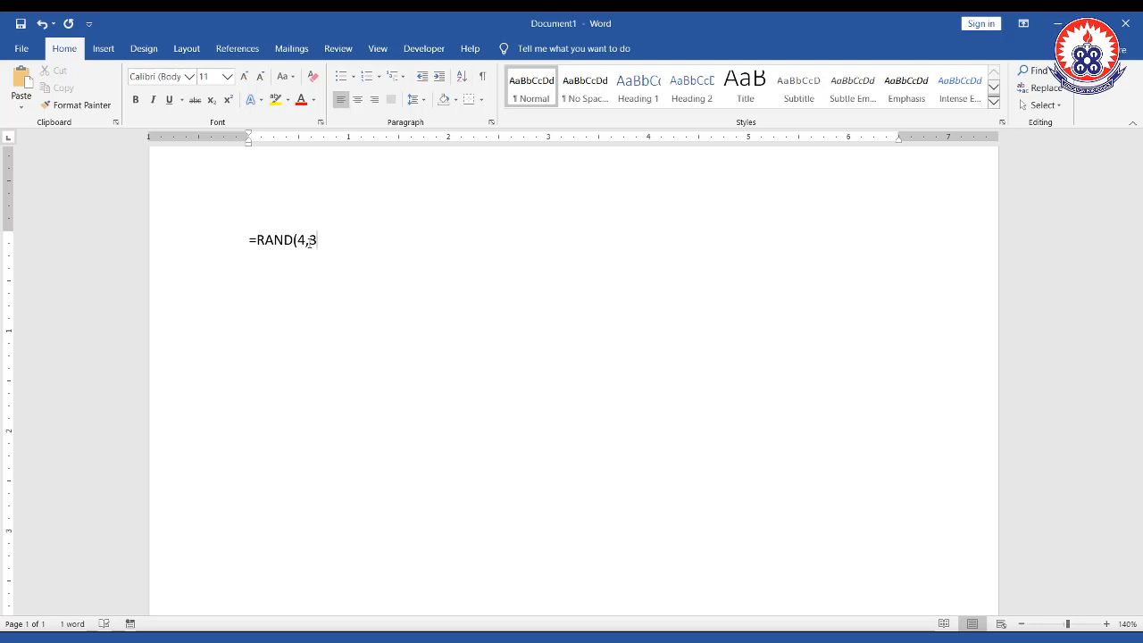
{"action": "type", "text": ")"}
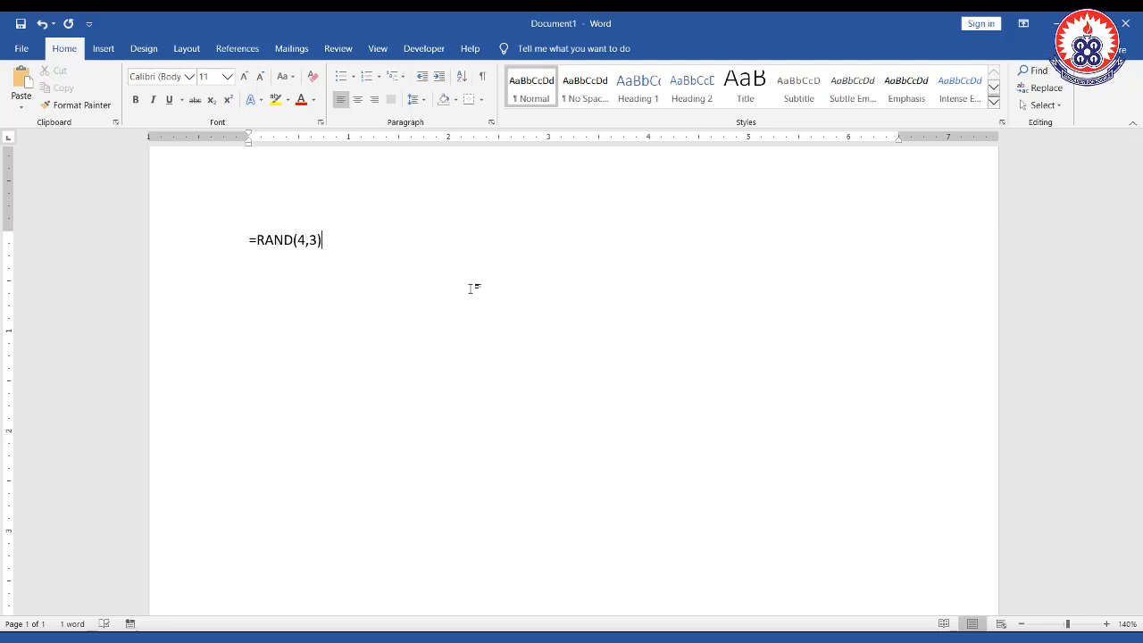
{"action": "key", "text": "Return"}
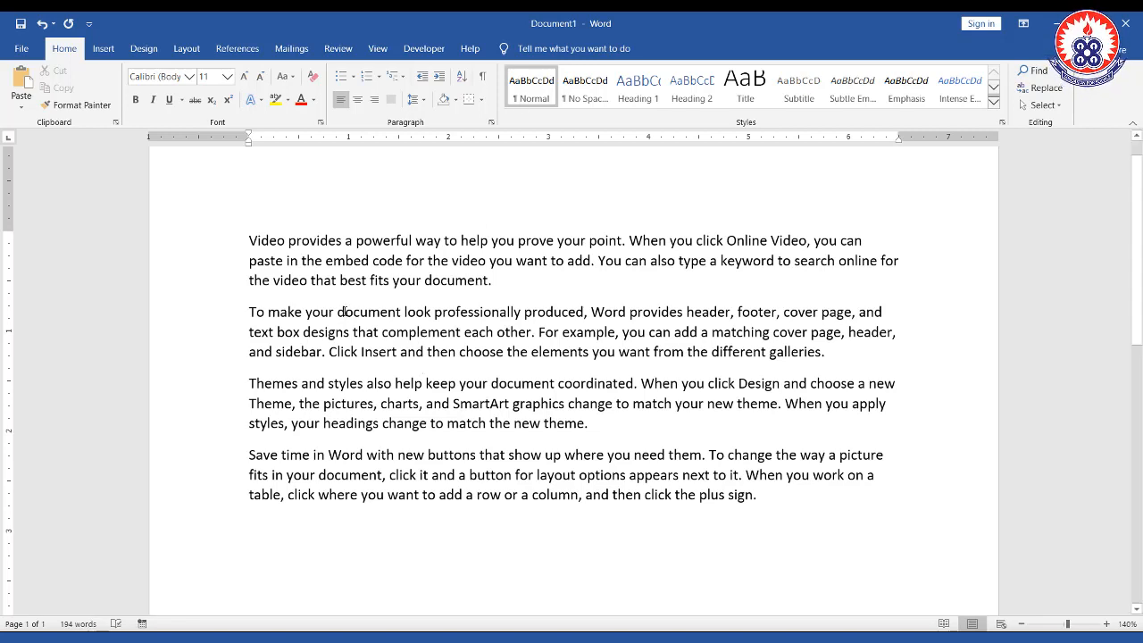
Undo the sample text generation and delete the =RAND(4,3) formula so the page is empty
{"action": "key", "text": "ctrl+z"}
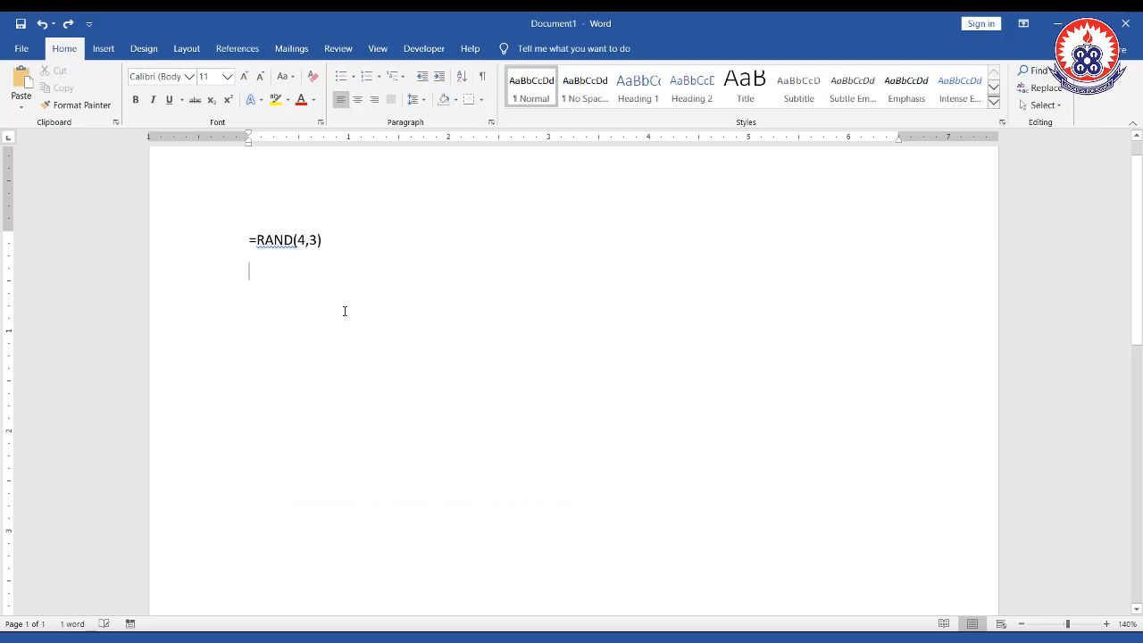
{"action": "key", "text": "BackSpace"}
{"action": "key", "text": "BackSpace"}
{"action": "key", "text": "BackSpace"}
{"action": "key", "text": "BackSpace"}
{"action": "key", "text": "BackSpace"}
{"action": "key", "text": "BackSpace"}
{"action": "key", "text": "BackSpace"}
{"action": "key", "text": "BackSpace"}
{"action": "key", "text": "BackSpace"}
{"action": "key", "text": "BackSpace"}
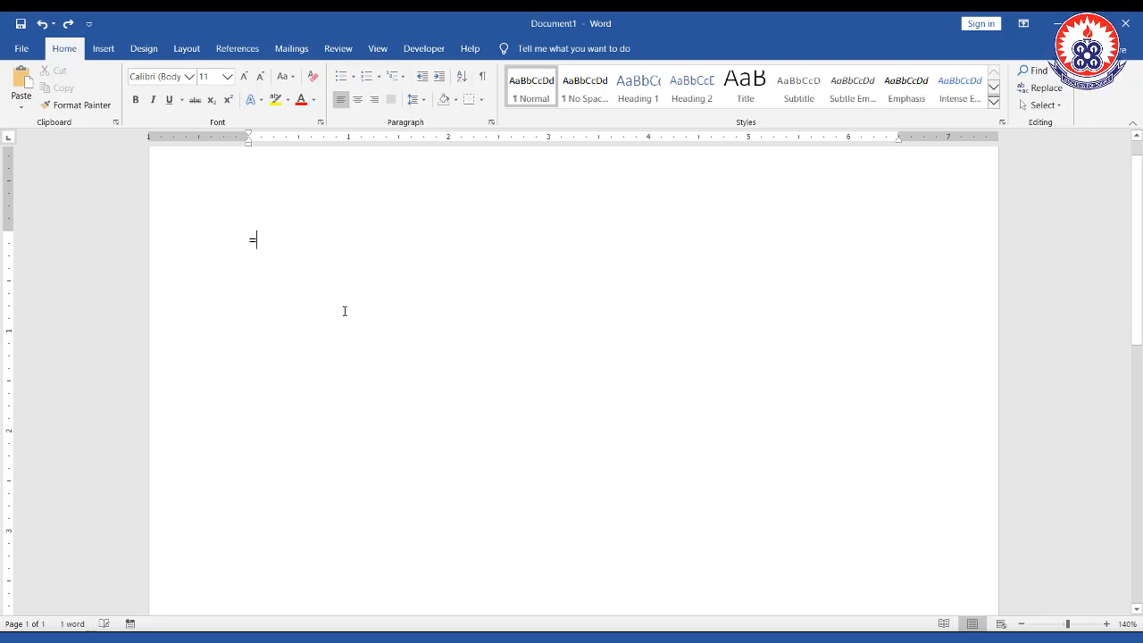
{"action": "key", "text": "BackSpace"}
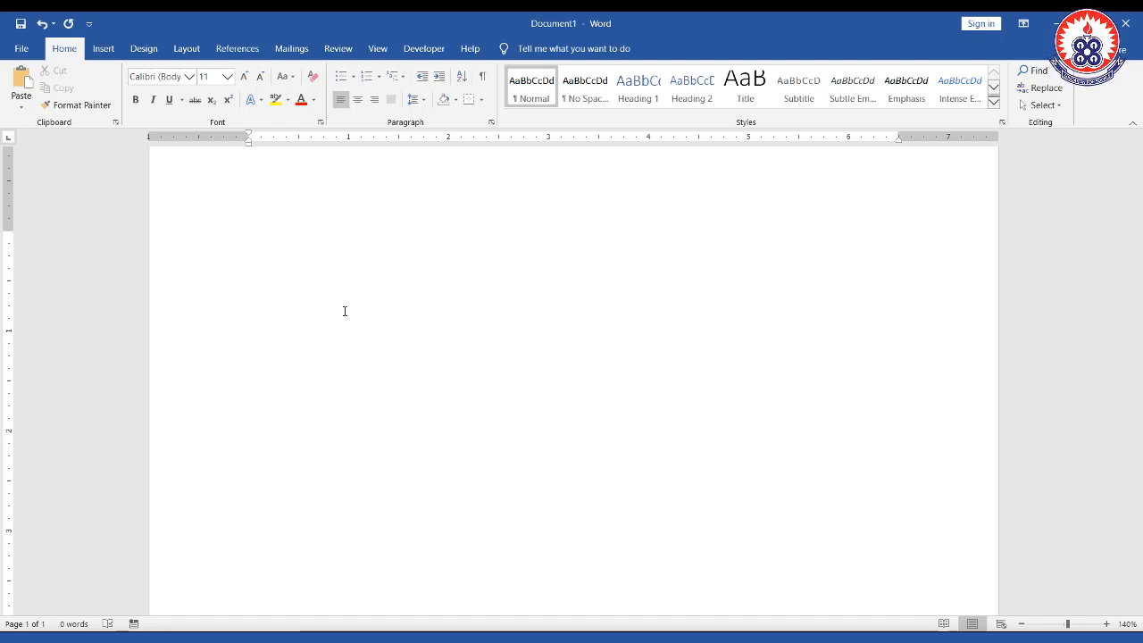
Generate four paragraphs of four sentences of sample text with the formula =RAND(4,4)
{"action": "type", "text": "="}
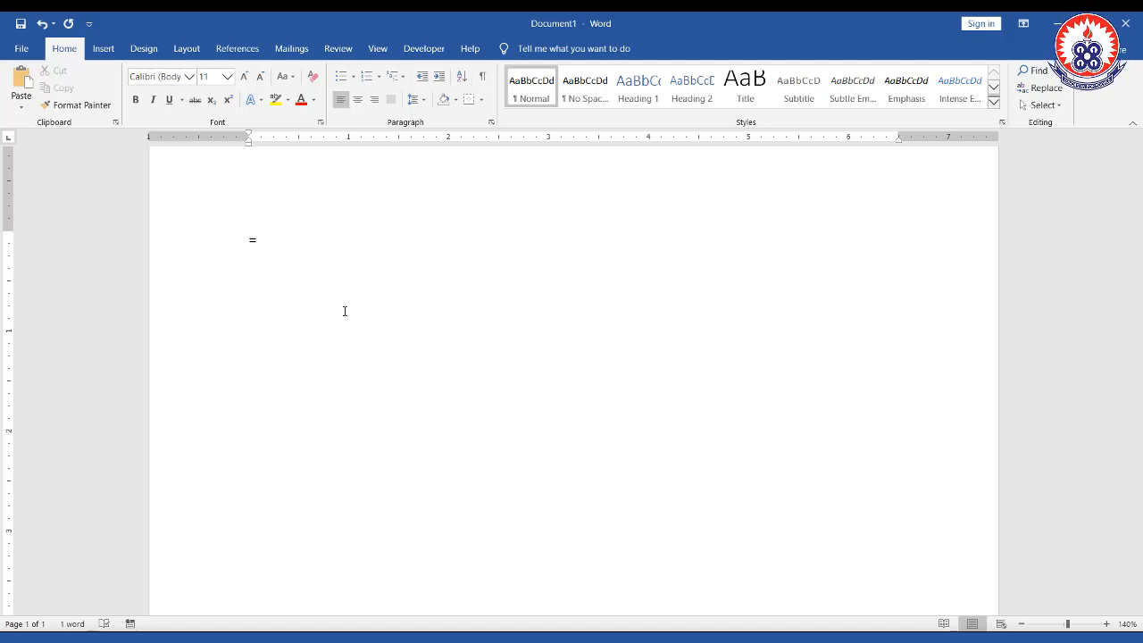
{"action": "type", "text": "RAN"}
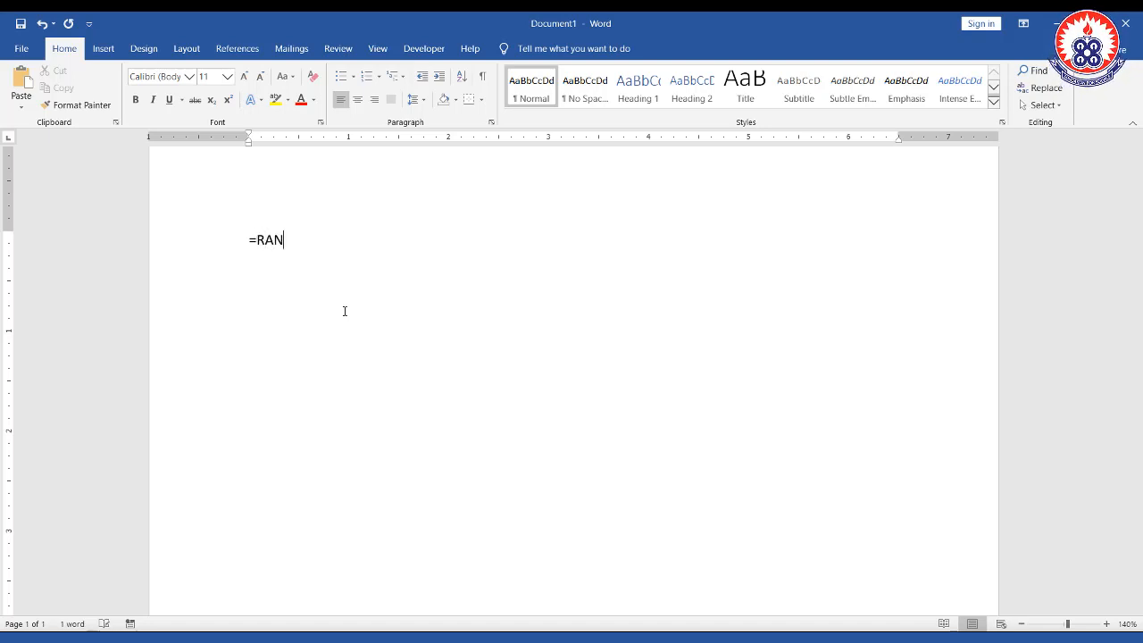
{"action": "type", "text": "D"}
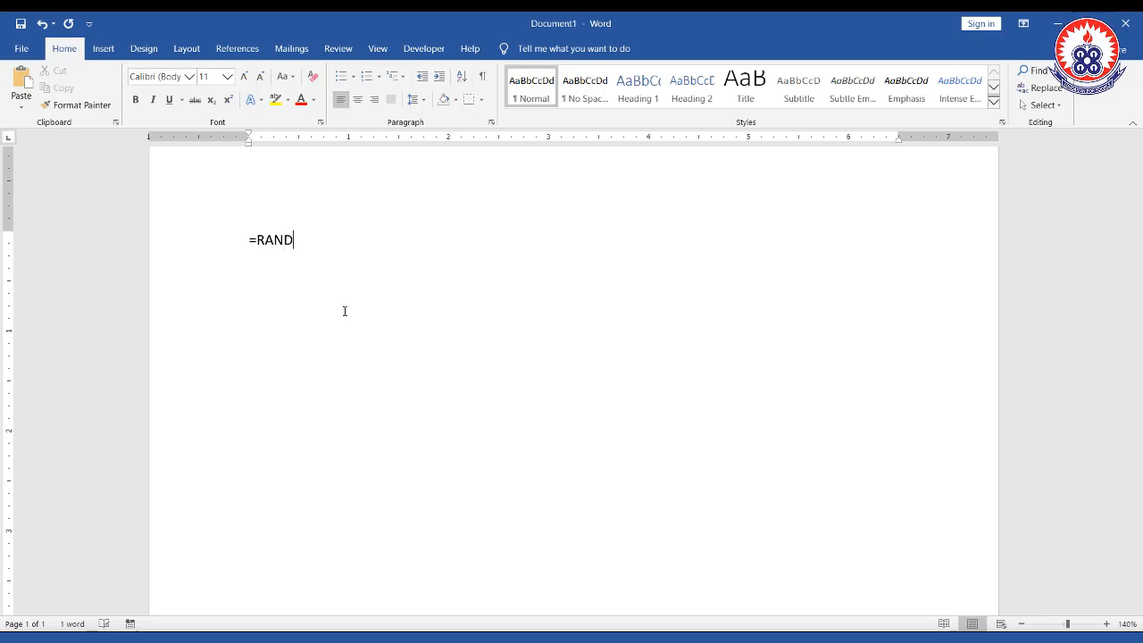
{"action": "type", "text": "("}
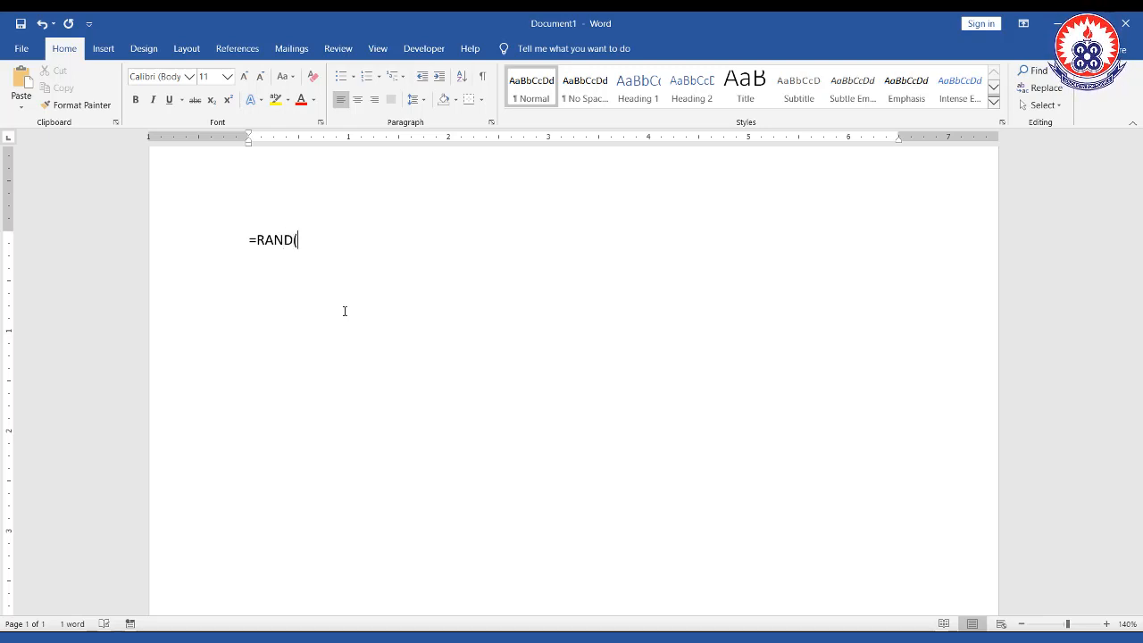
{"action": "type", "text": "4,"}
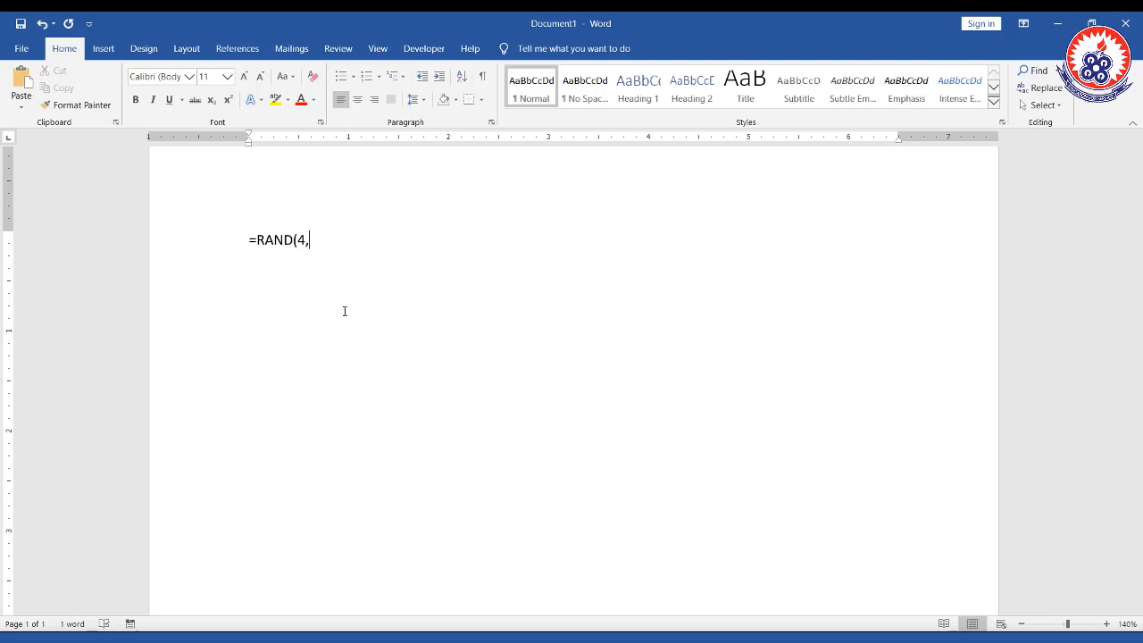
{"action": "type", "text": "4"}
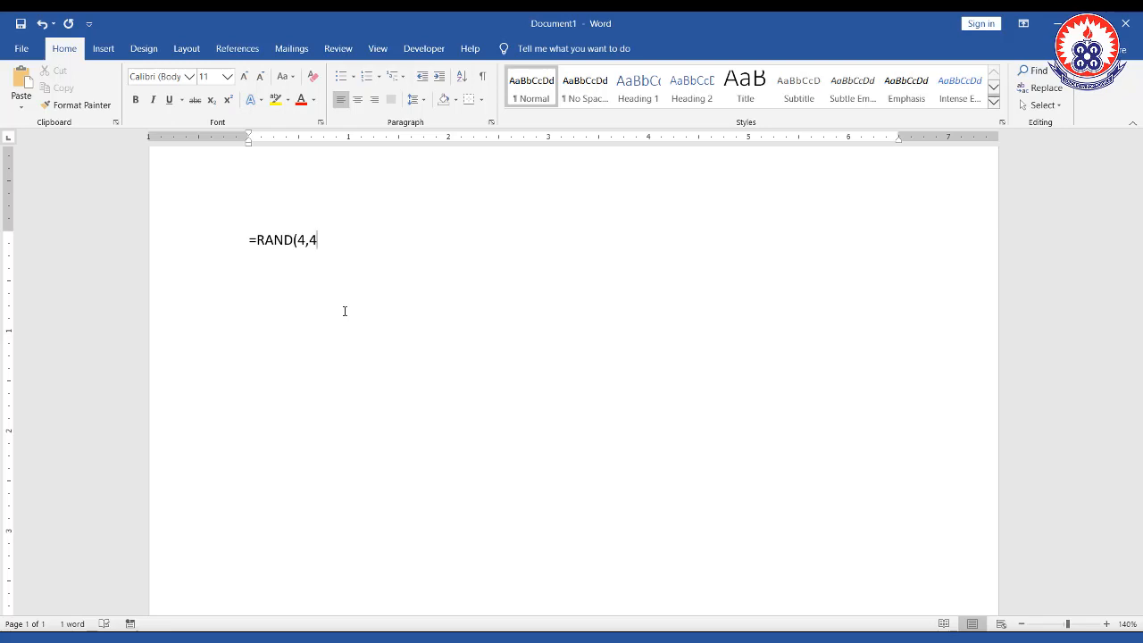
{"action": "type", "text": ")"}
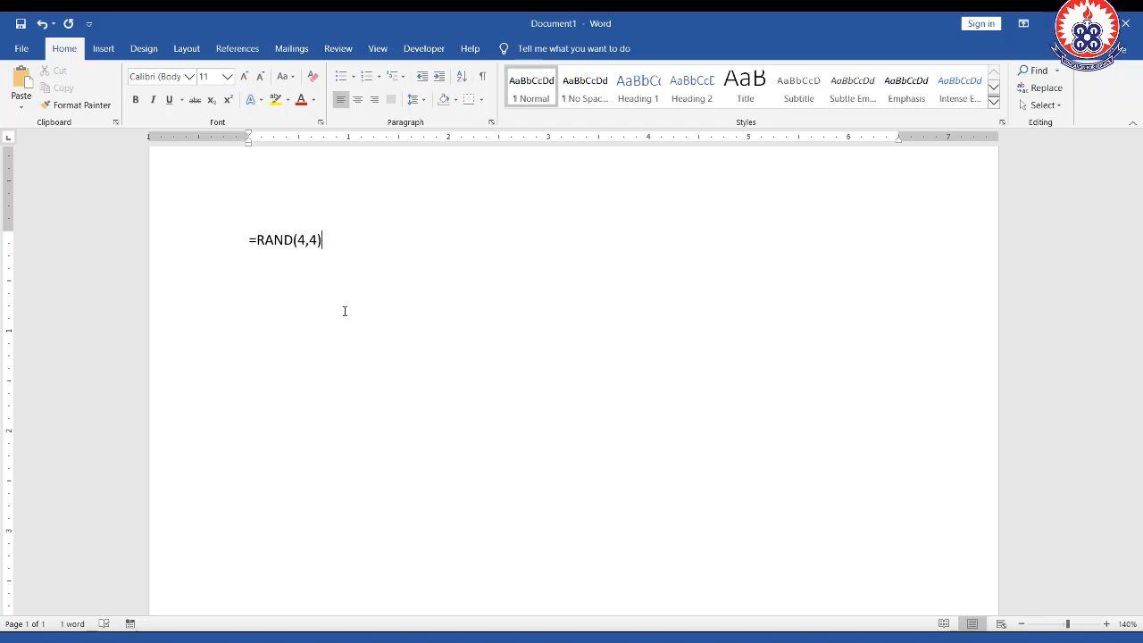
{"action": "key", "text": "Return"}
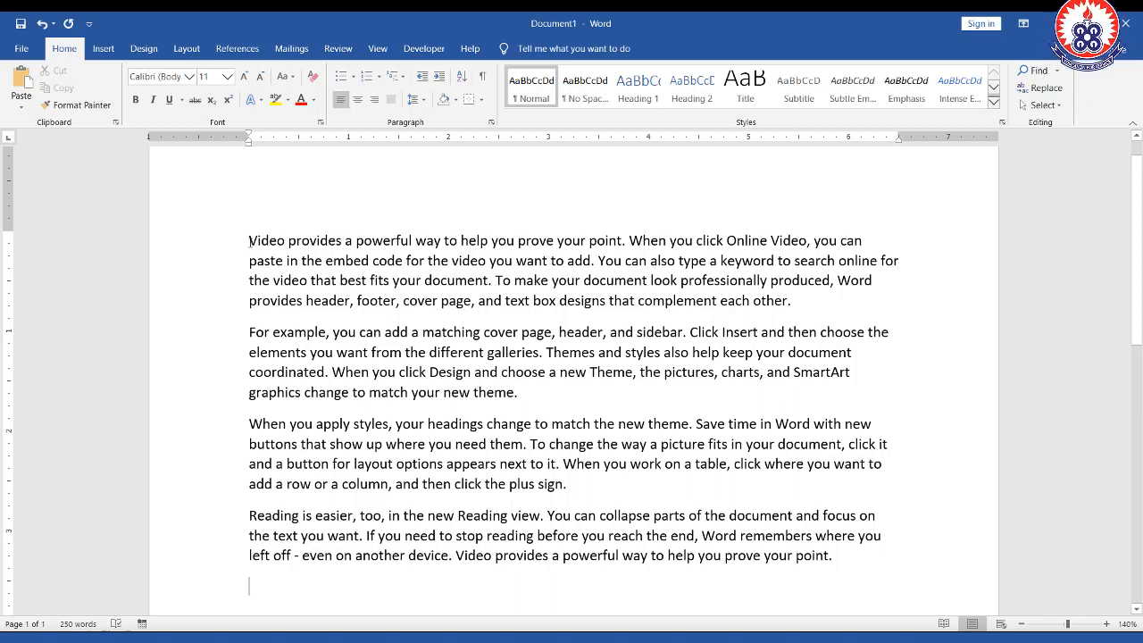
Copy the words "Video provides" at the start of the first paragraph
{"action": "left_click", "coordinate": [19, 109]}
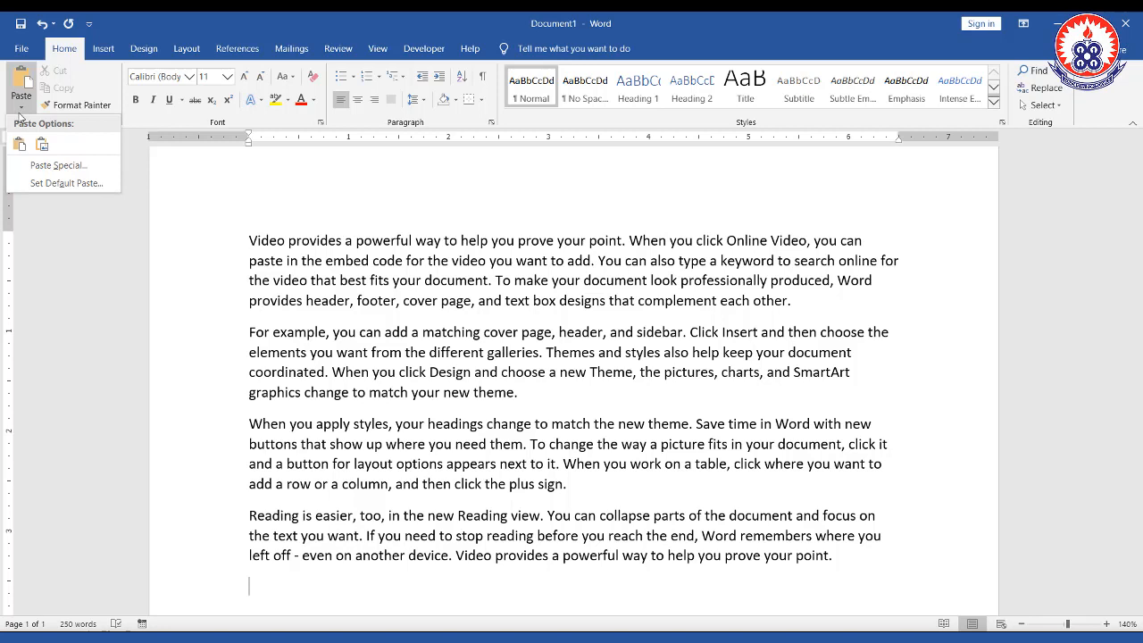
{"action": "left_click", "coordinate": [251, 239]}
{"action": "left_click_drag", "start_coordinate": [267, 240], "coordinate": [343, 241]}
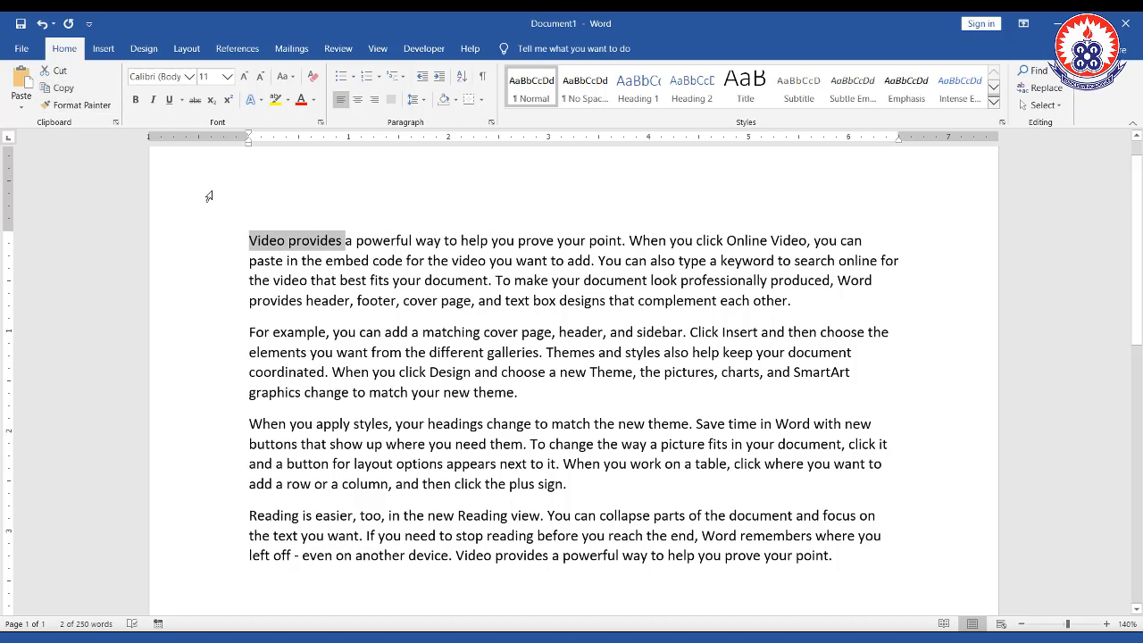
{"action": "left_click", "coordinate": [18, 108]}
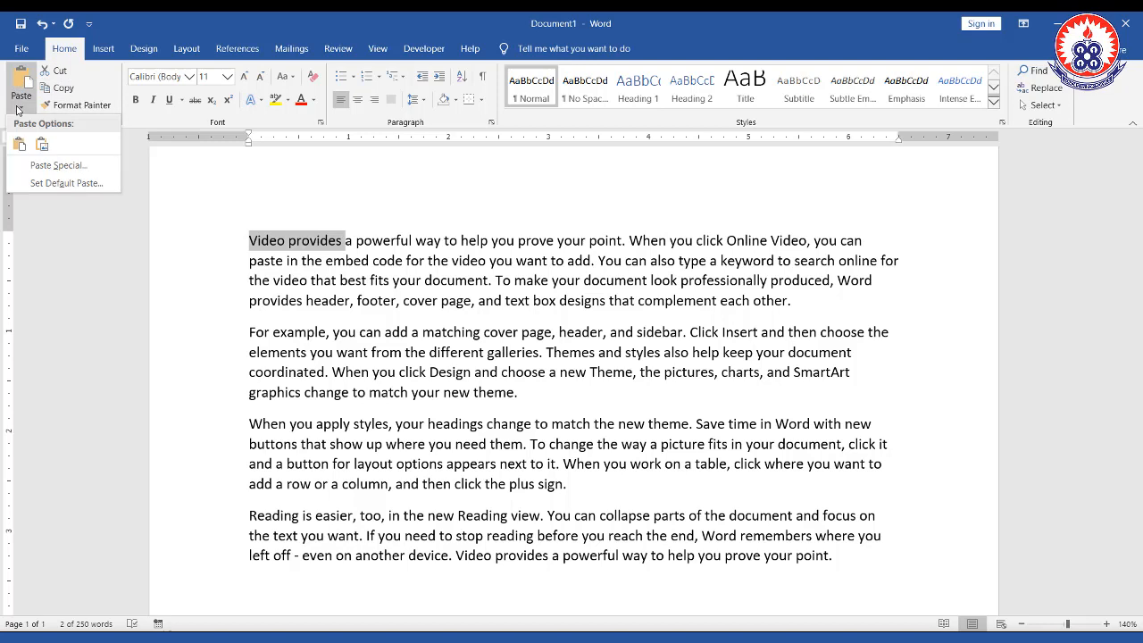
{"action": "left_click", "coordinate": [65, 90]}
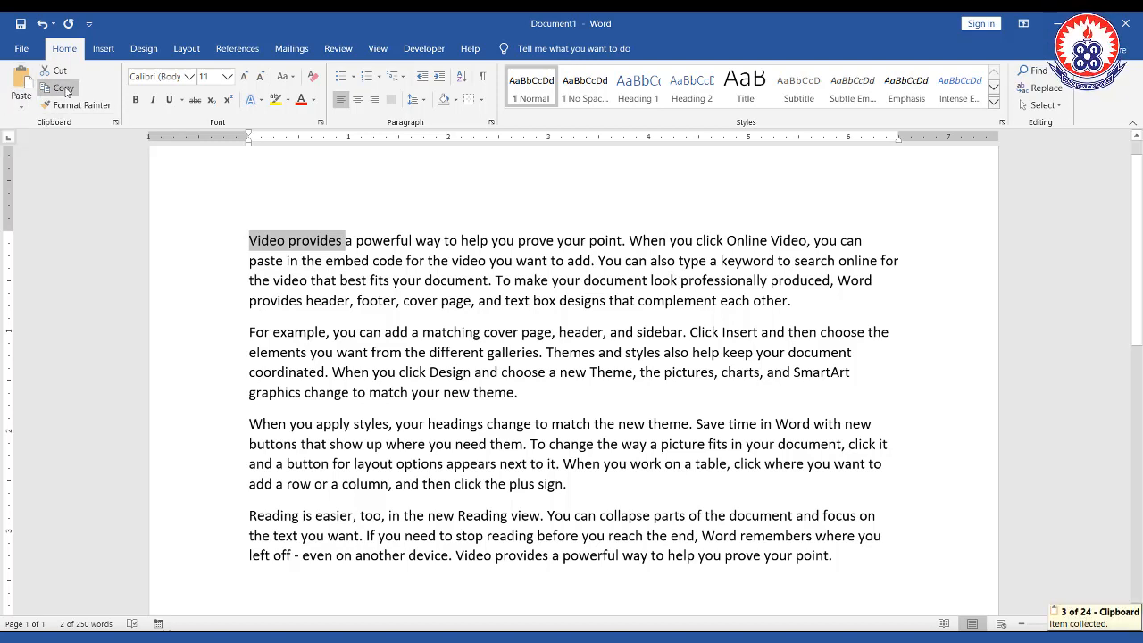
View the paste options available for the copied text, close them without pasting and deselect the text
{"action": "left_click", "coordinate": [19, 111]}
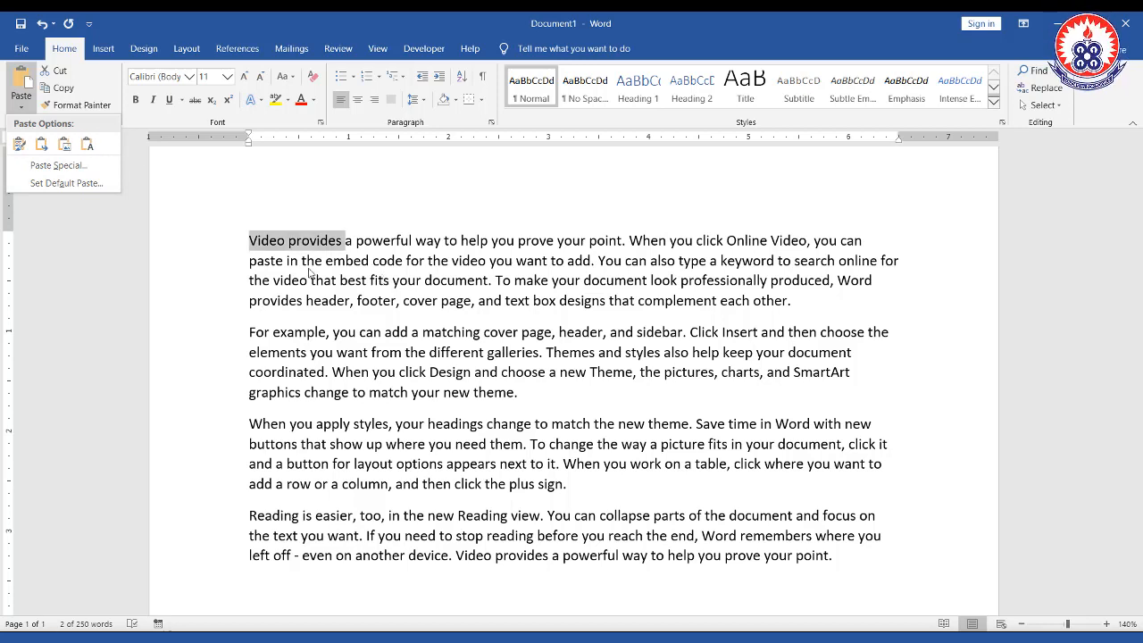
{"action": "key", "text": "Escape"}
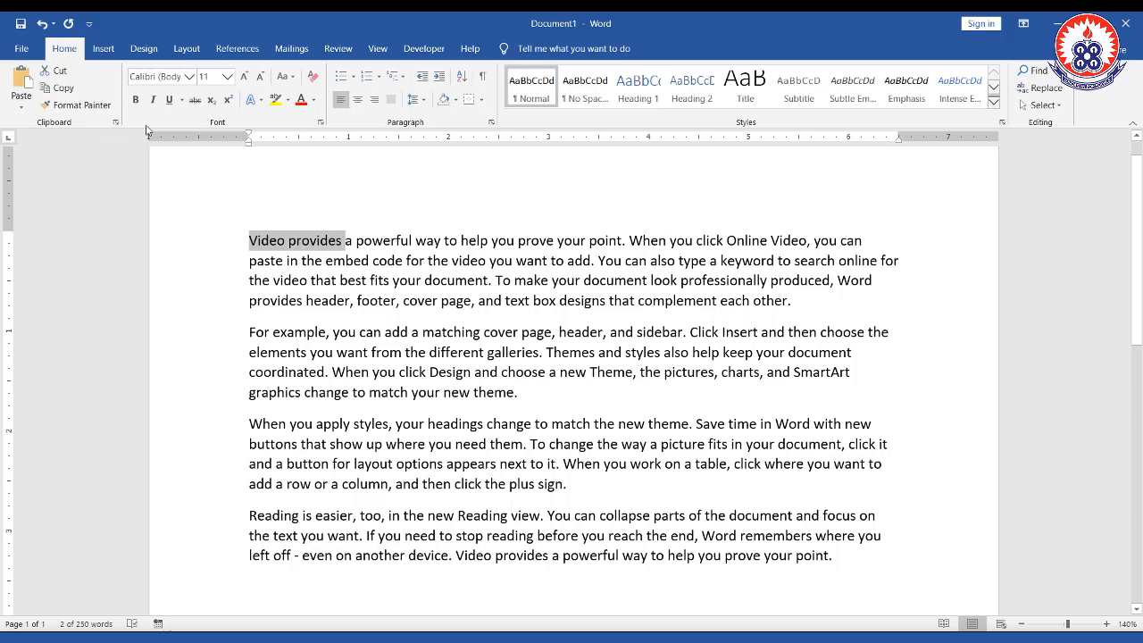
{"action": "left_click", "coordinate": [355, 279]}
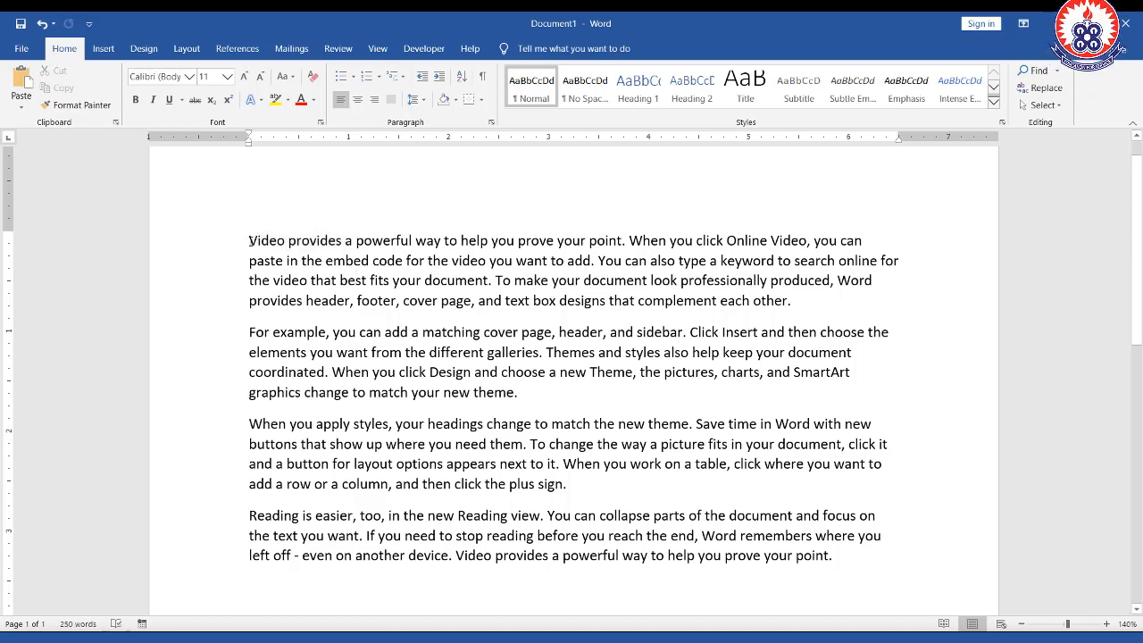
Make the word "Video" at the start of the first paragraph bold
{"action": "left_click", "coordinate": [251, 241]}
{"action": "left_click_drag", "start_coordinate": [251, 240], "coordinate": [286, 242]}
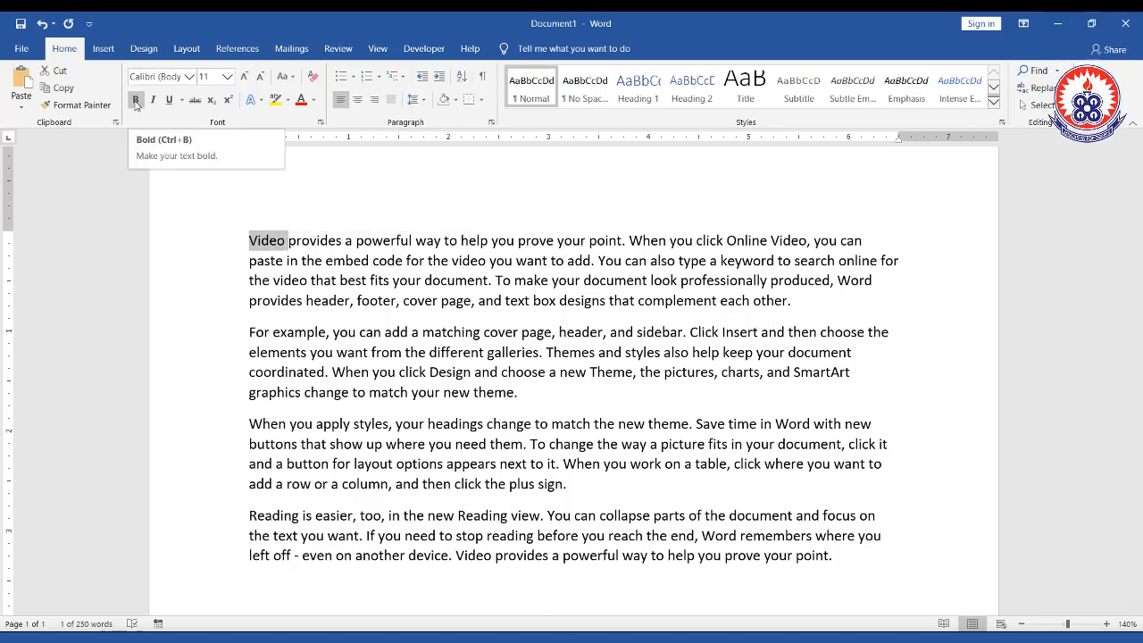
{"action": "left_click", "coordinate": [136, 100]}
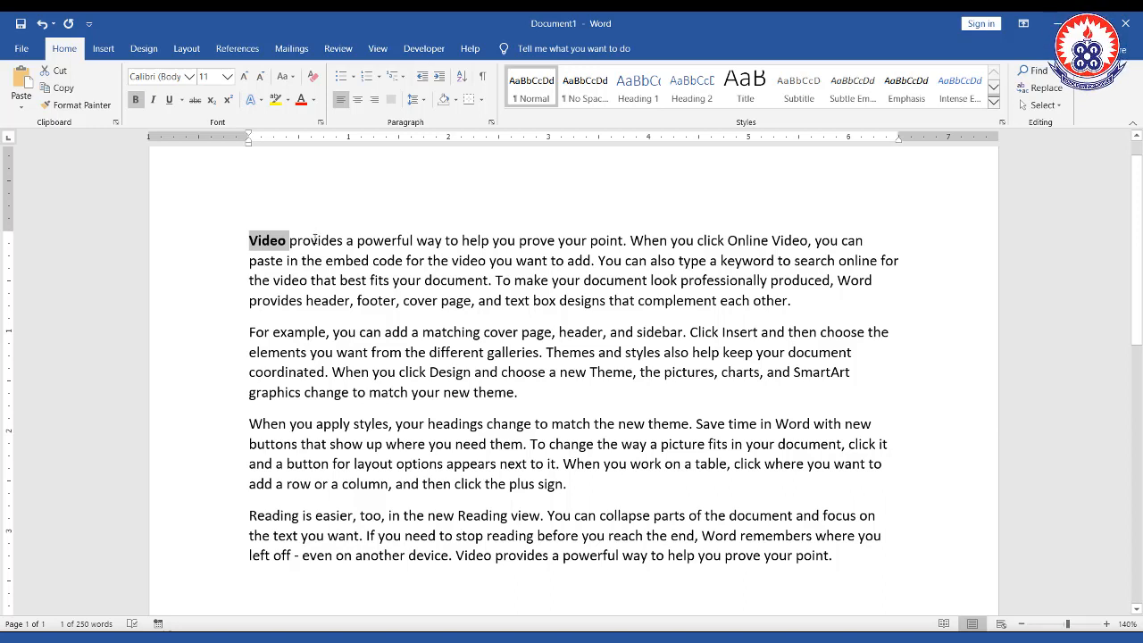
Italicize the word "provides" in the first line of the first paragraph
{"action": "double_click", "coordinate": [315, 240]}
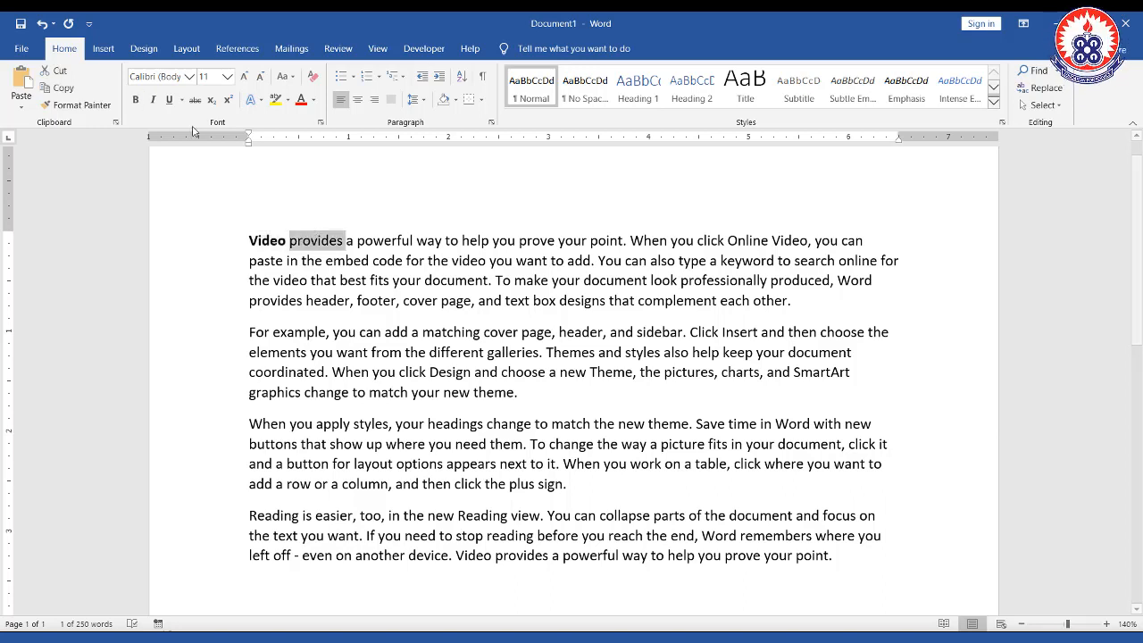
{"action": "left_click", "coordinate": [153, 103]}
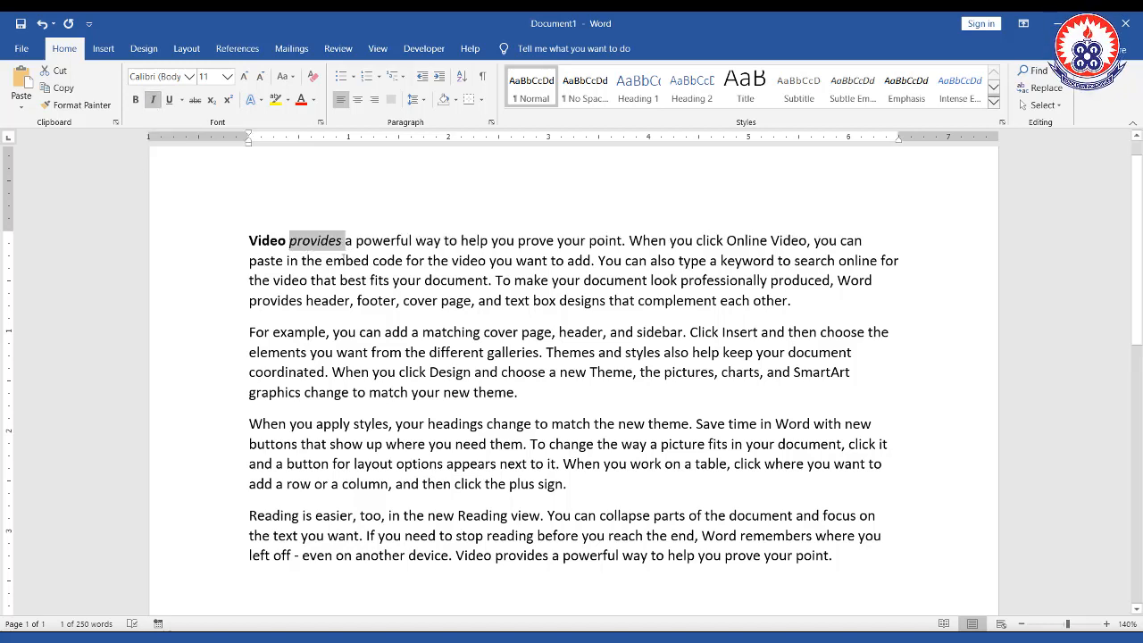
{"action": "left_click", "coordinate": [352, 241]}
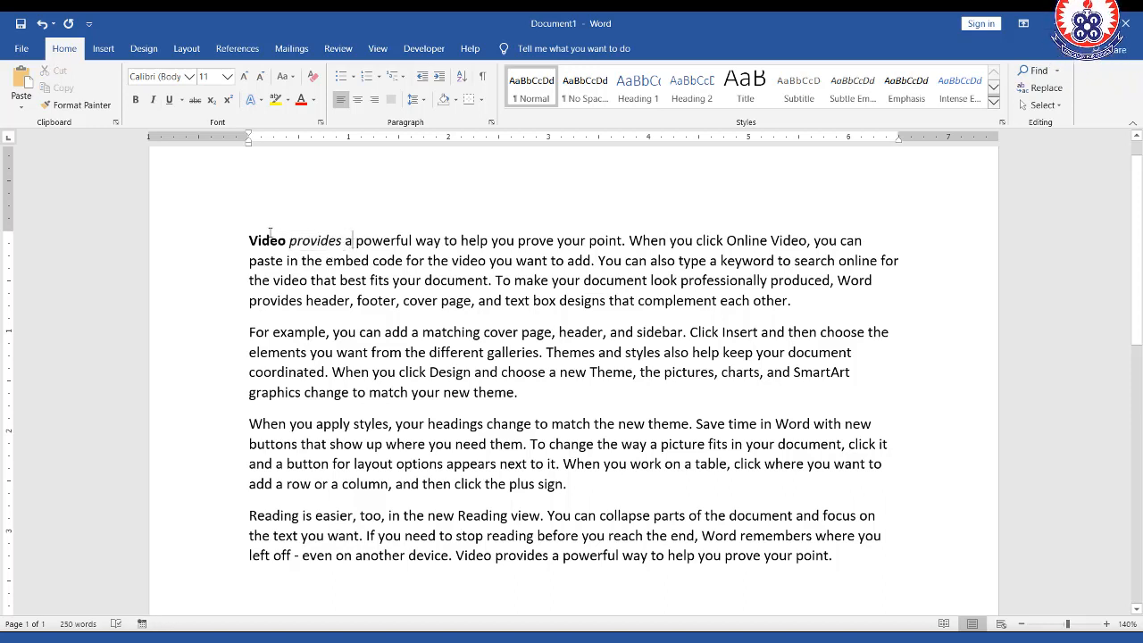
Underline the first line of the first paragraph
{"action": "left_click_drag", "start_coordinate": [248, 240], "coordinate": [336, 236]}
{"action": "left_click_drag", "start_coordinate": [592, 225], "coordinate": [904, 240]}
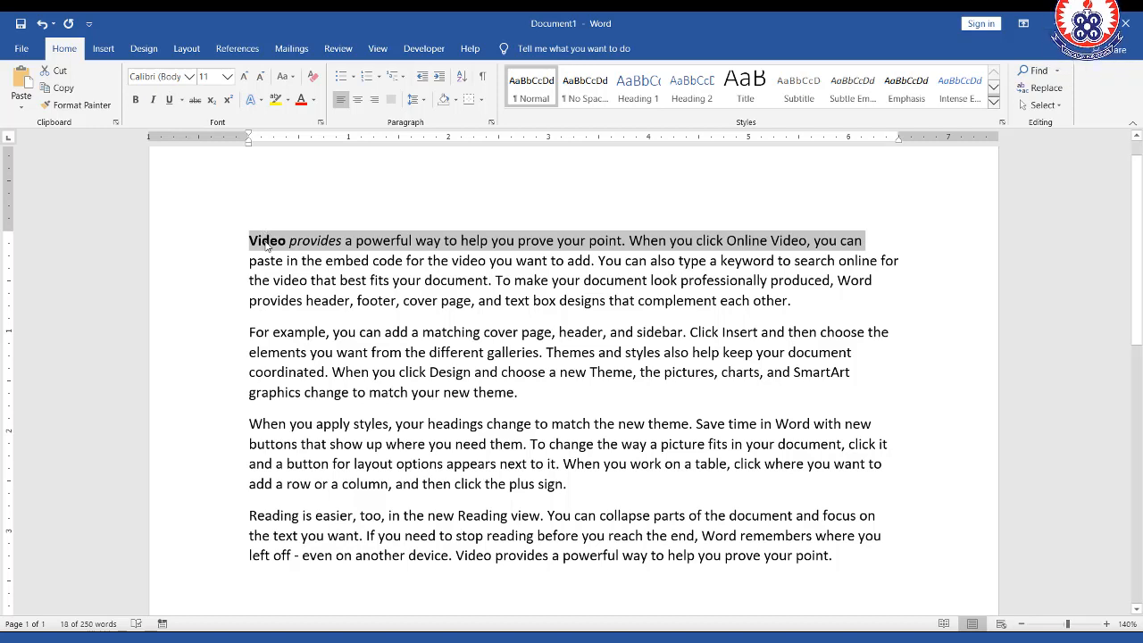
{"action": "left_click", "coordinate": [168, 100]}
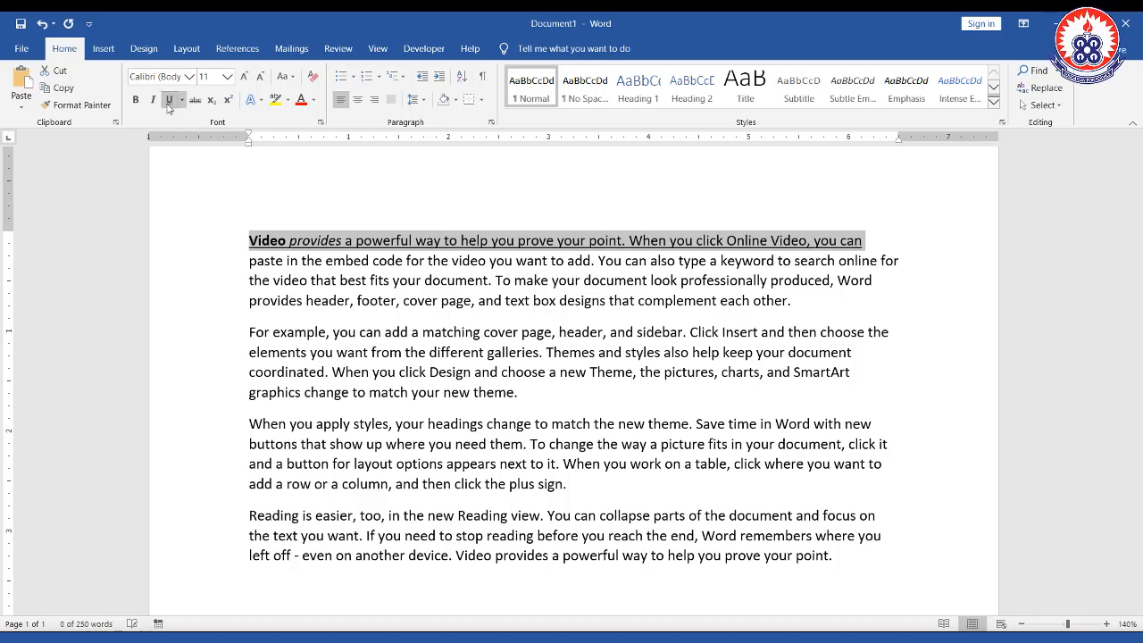
{"action": "left_click", "coordinate": [678, 280]}
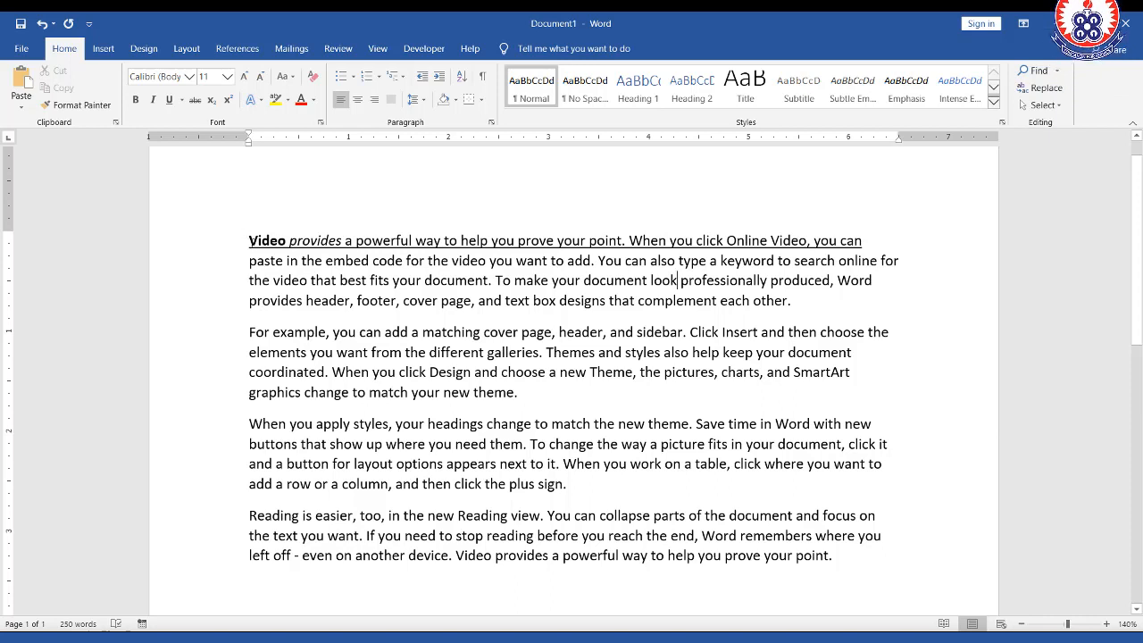
Remove the underline from the first line of the first paragraph and enlarge its text to 16 pt
{"action": "left_click", "coordinate": [250, 241]}
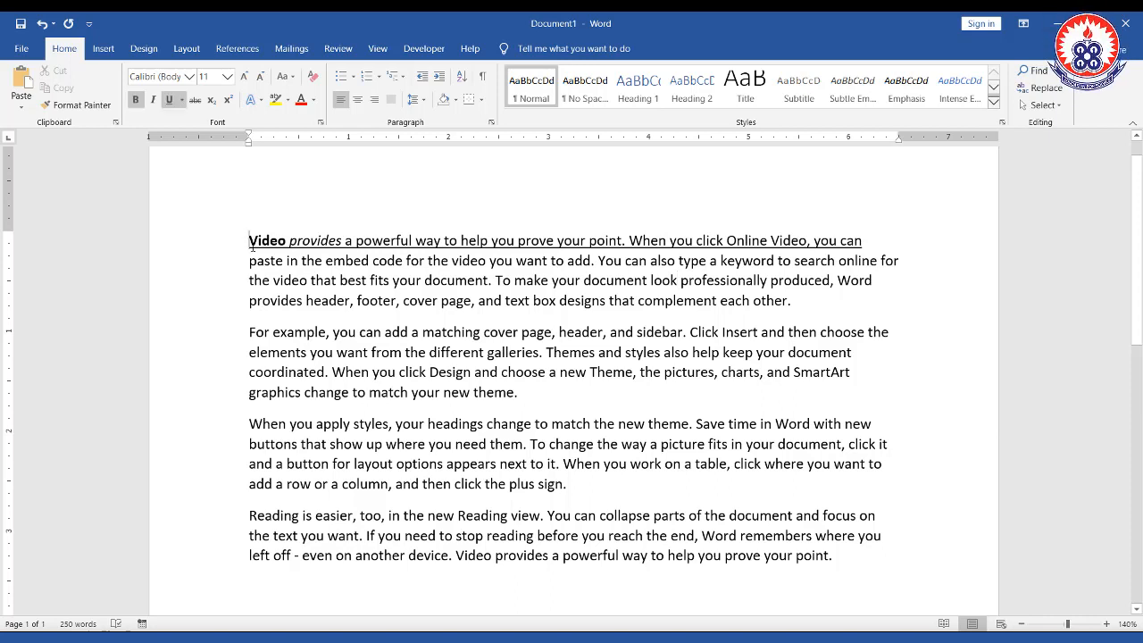
{"action": "key", "text": "shift+End"}
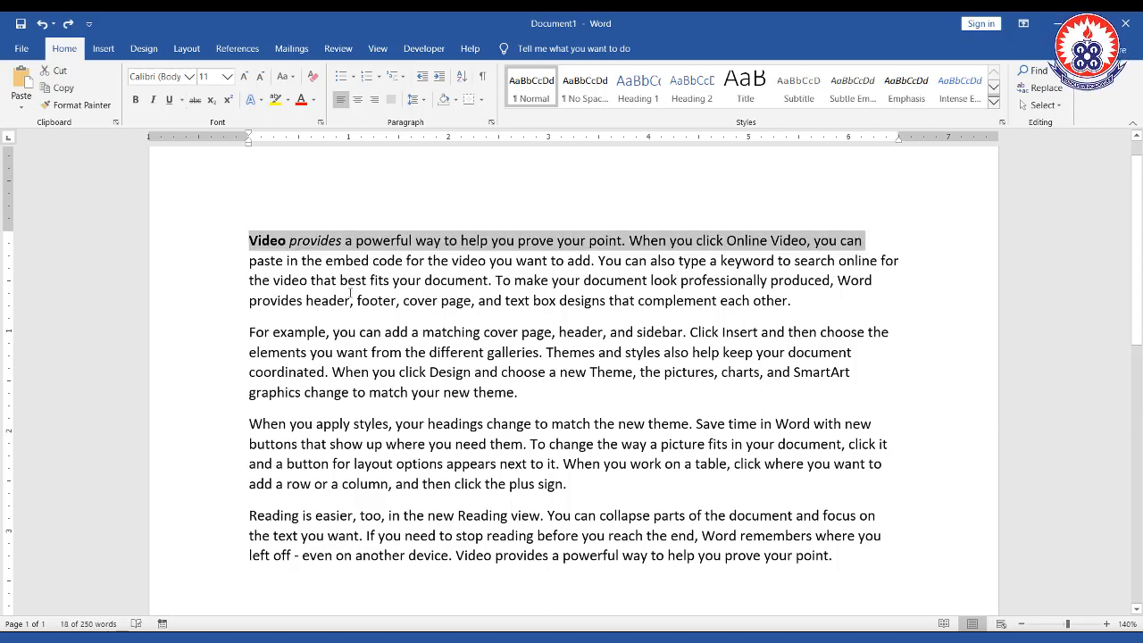
{"action": "key", "text": "ctrl+shift+period"}
{"action": "key", "text": "ctrl+shift+period"}
{"action": "key", "text": "ctrl+shift+period"}
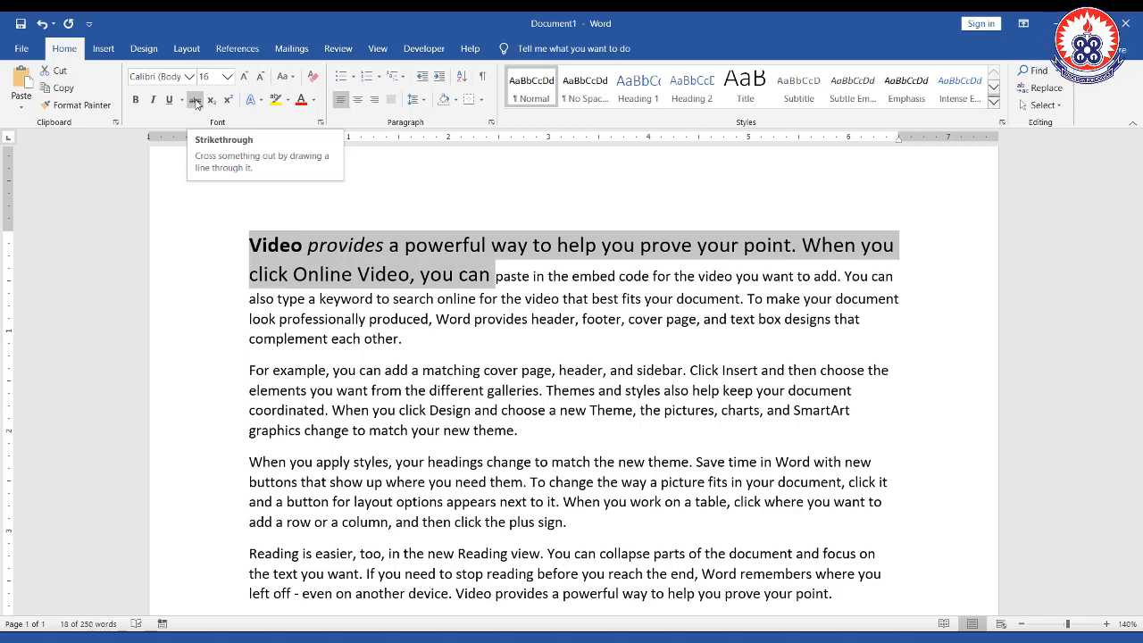
Apply strikethrough to the enlarged 16 pt text at the start of the first paragraph
{"action": "left_click", "coordinate": [266, 247]}
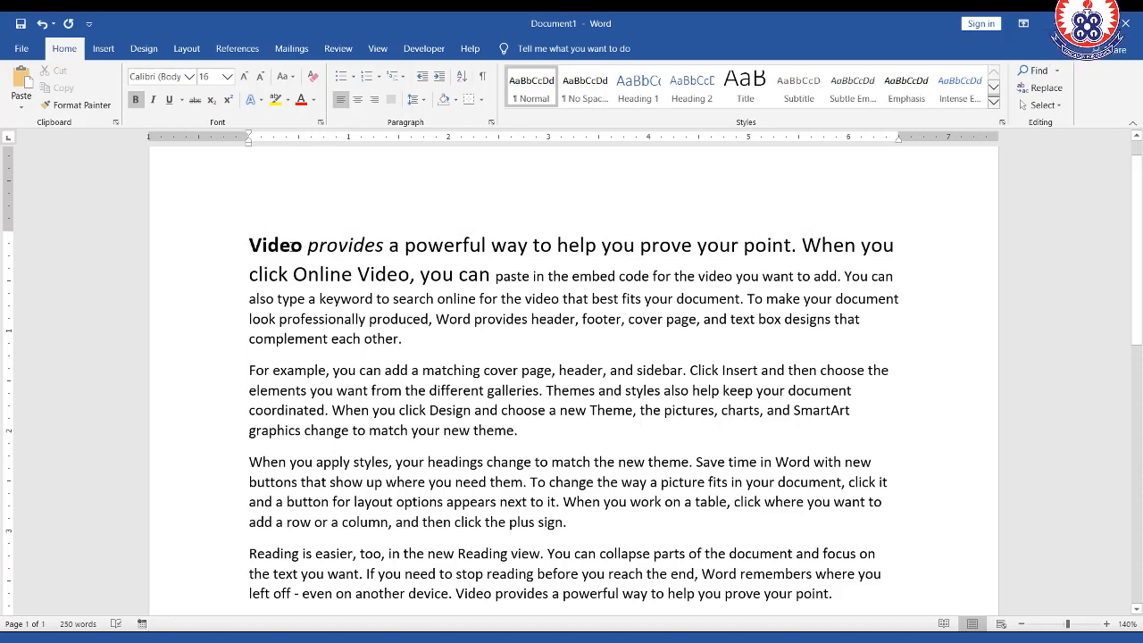
{"action": "left_click_drag", "start_coordinate": [249, 245], "coordinate": [490, 276]}
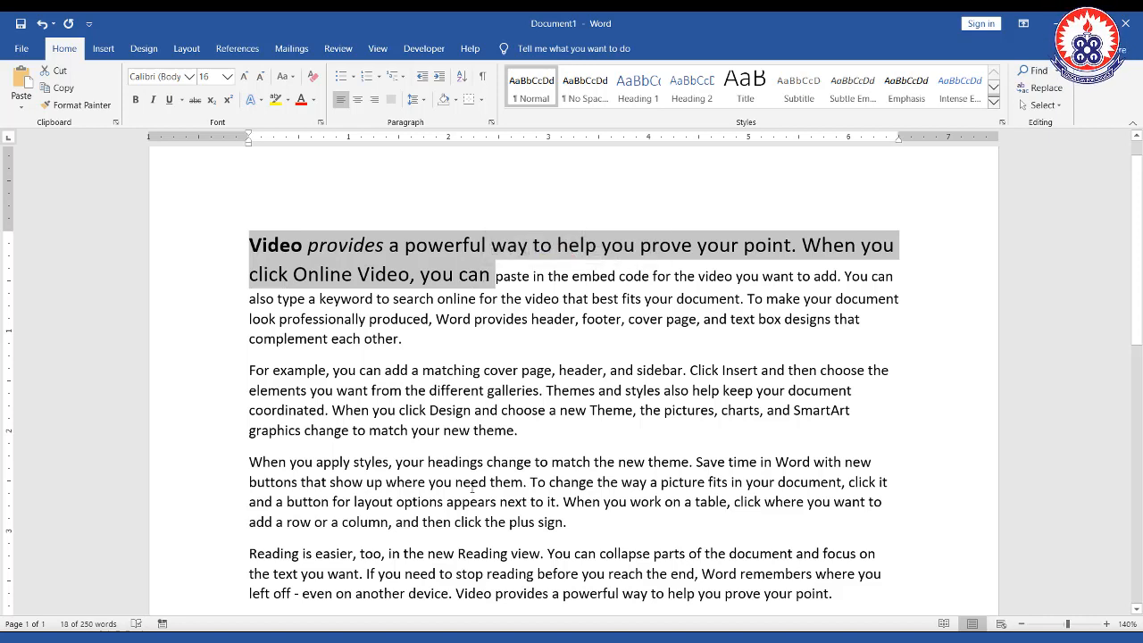
{"action": "left_click", "coordinate": [195, 100]}
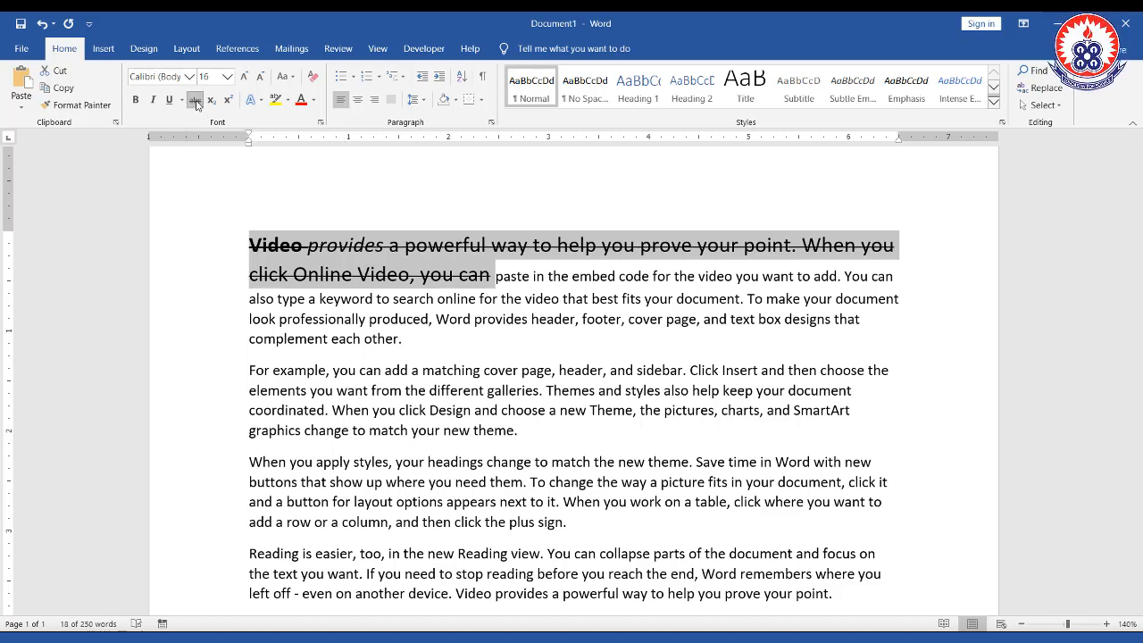
{"action": "left_click", "coordinate": [446, 350]}
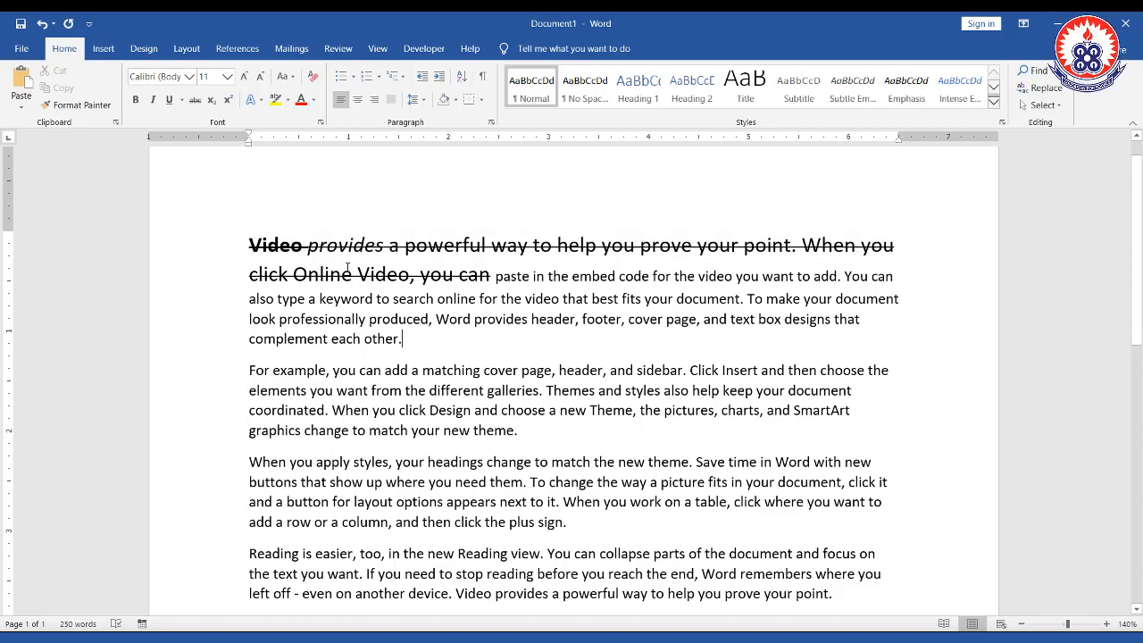
Insert an empty line above the first paragraph and turn off strikethrough and bold for it
{"action": "left_click", "coordinate": [247, 247]}
{"action": "key", "text": "Return"}
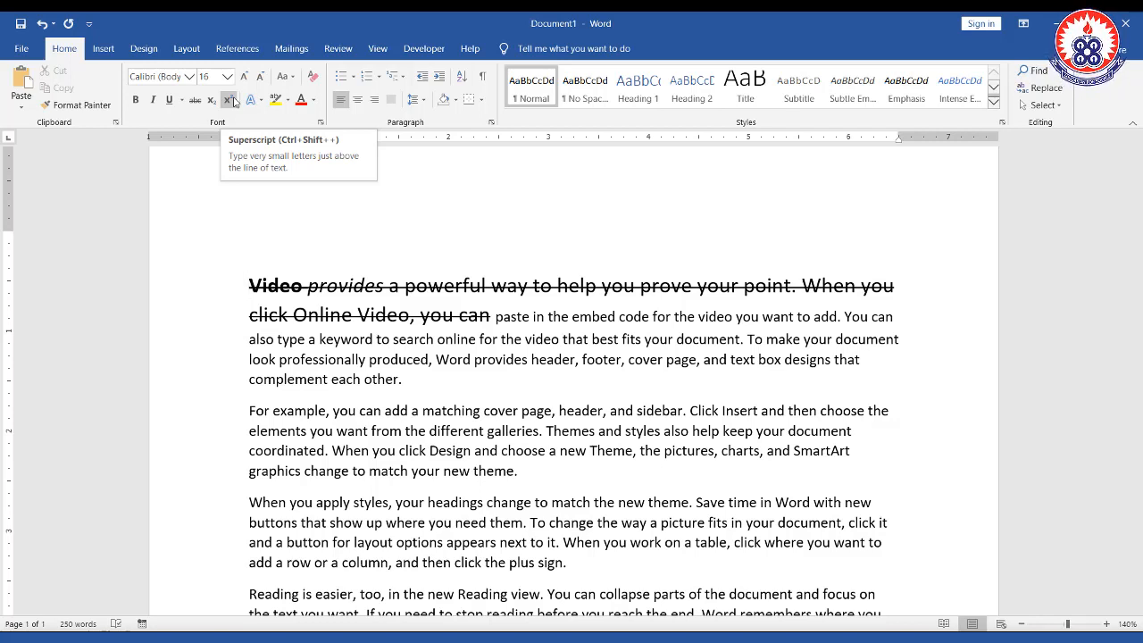
{"action": "left_click", "coordinate": [321, 260]}
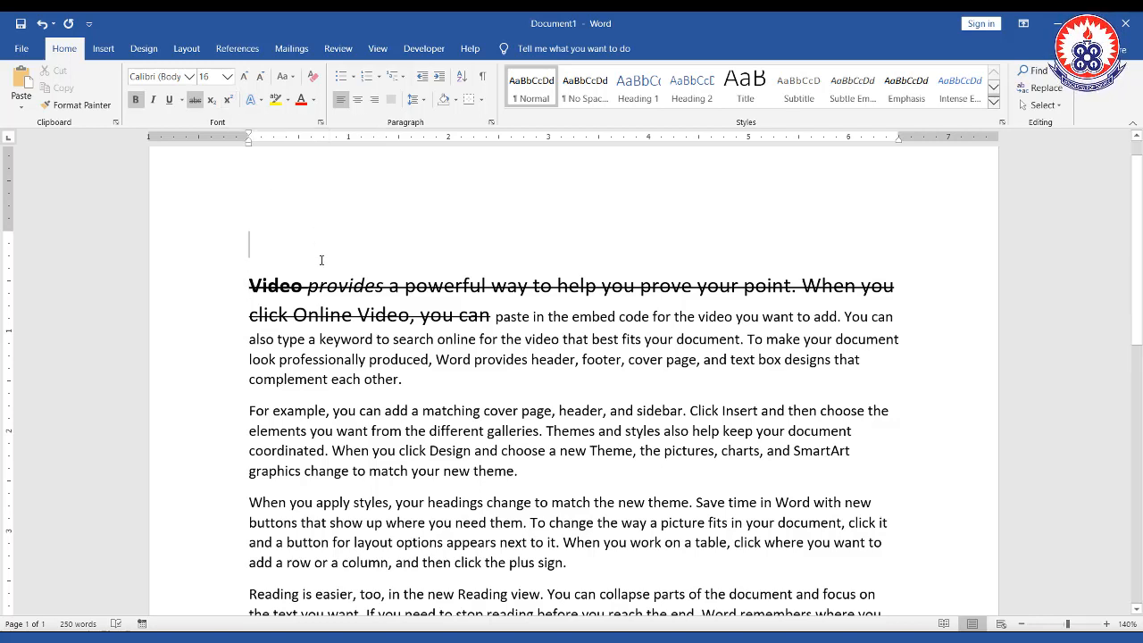
{"action": "left_click", "coordinate": [196, 104]}
{"action": "left_click", "coordinate": [135, 100]}
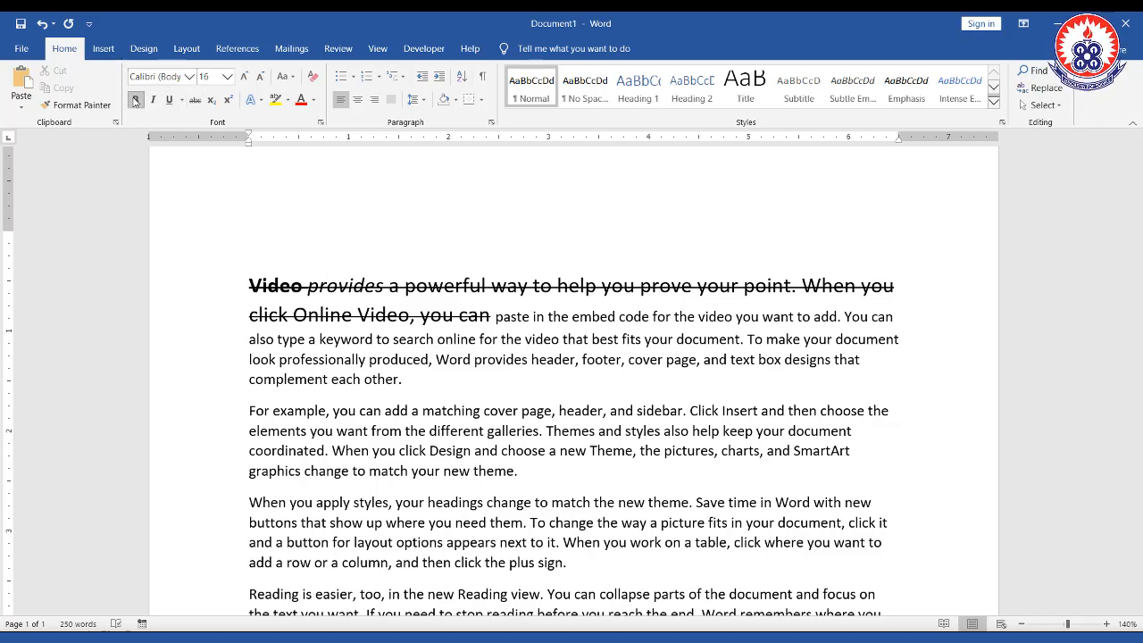
Enter H2O on the empty line above the first paragraph
{"action": "left_click", "coordinate": [211, 100]}
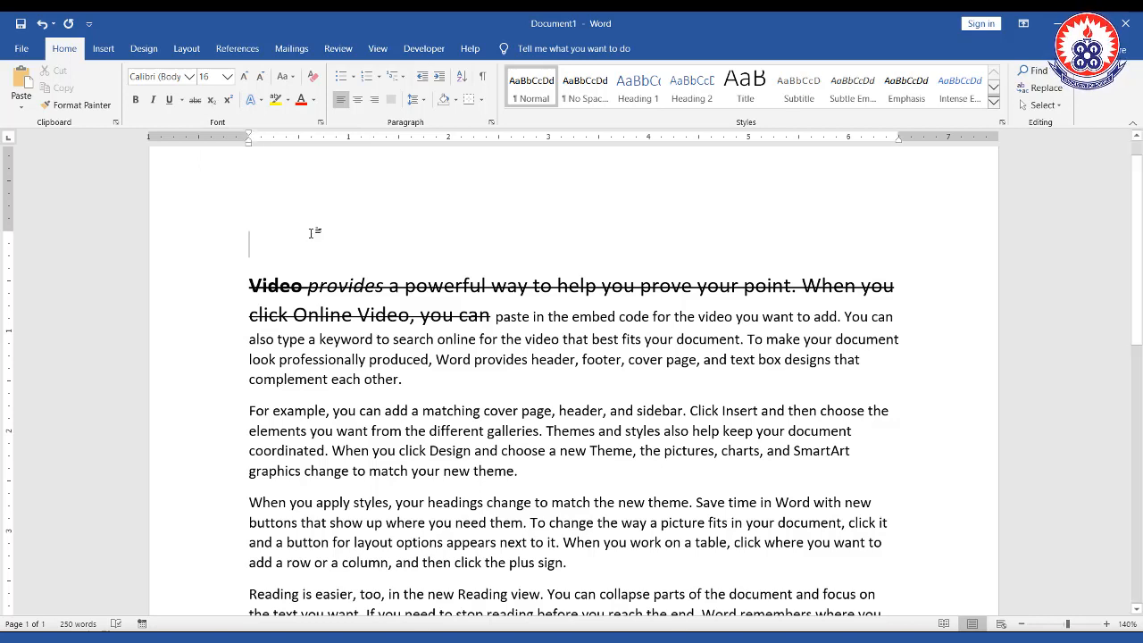
{"action": "type", "text": "H"}
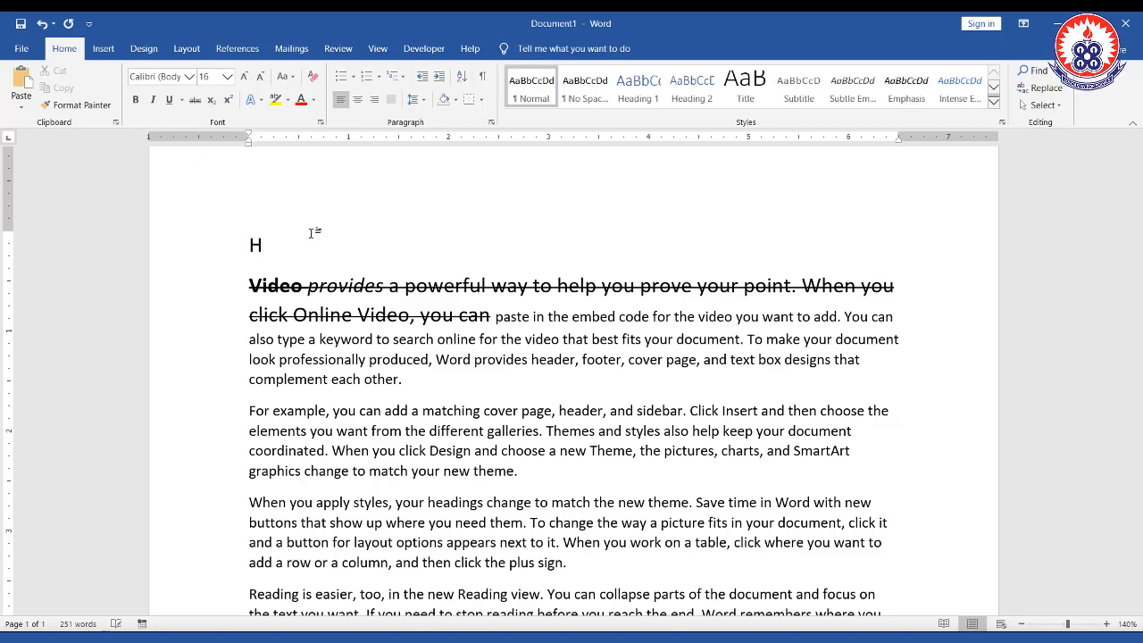
{"action": "type", "text": "2"}
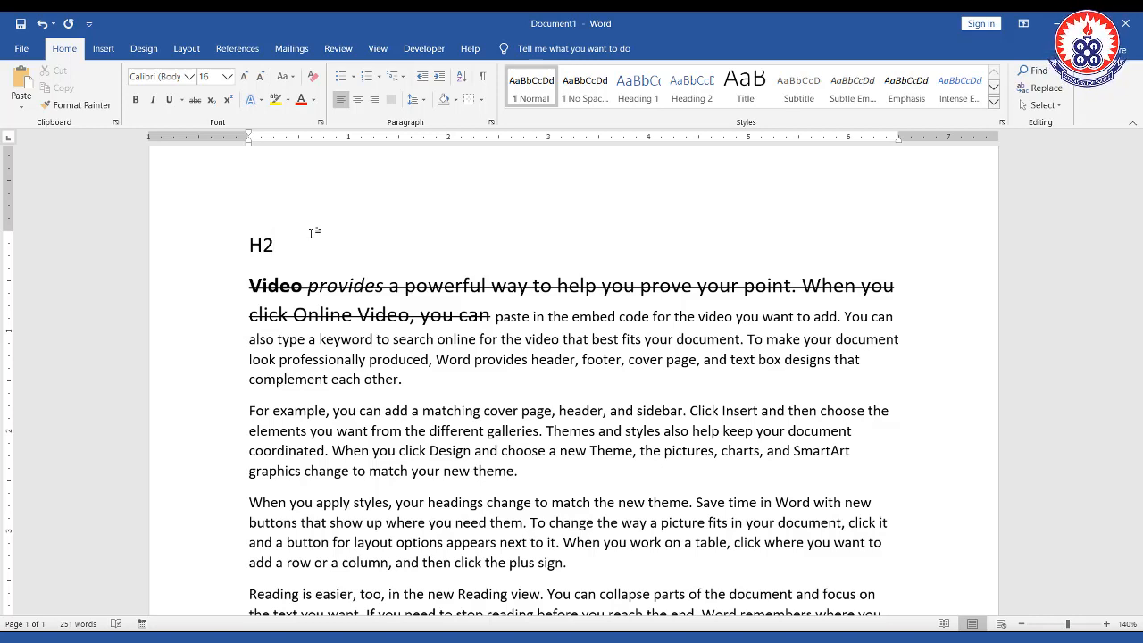
{"action": "type", "text": "o"}
{"action": "key", "text": "BackSpace"}
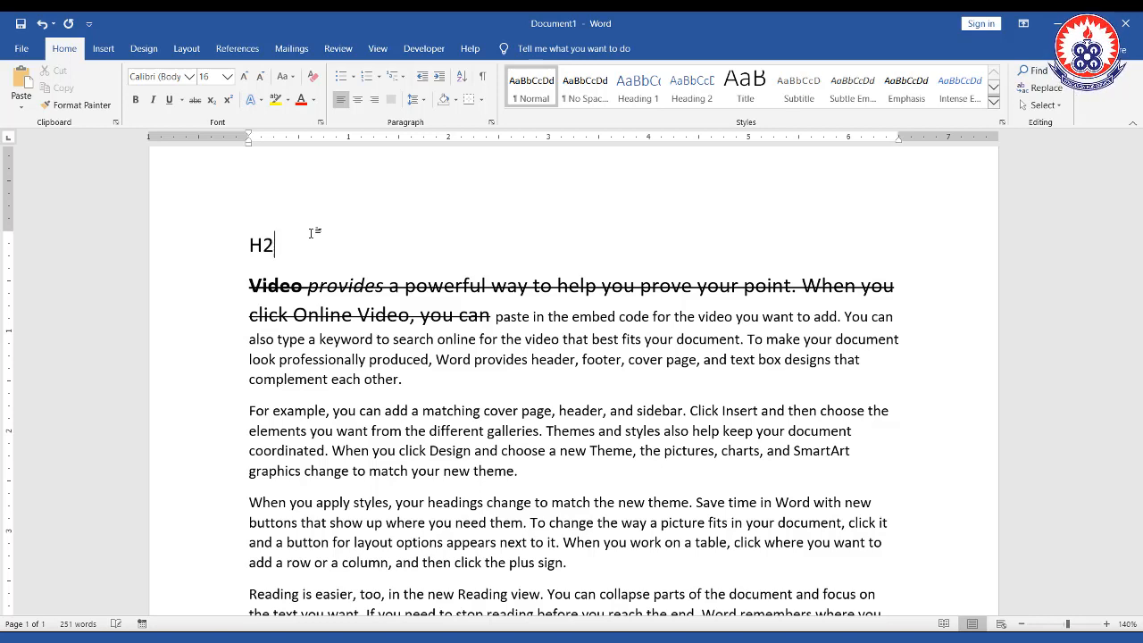
{"action": "type", "text": "O"}
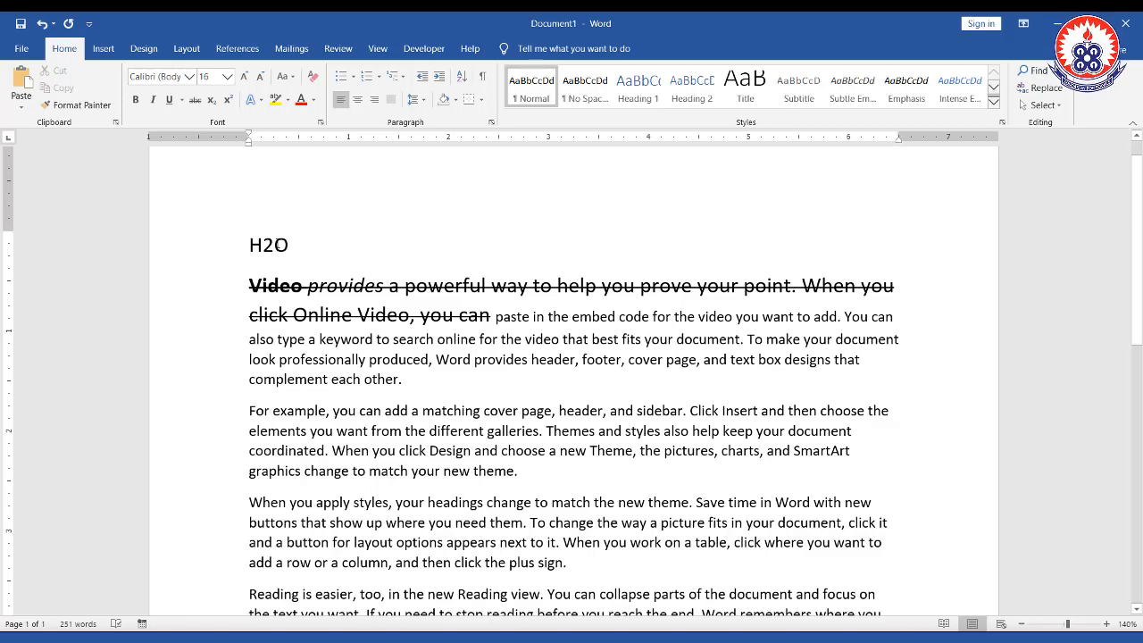
Format the 2 in H2O as subscript
{"action": "left_click_drag", "start_coordinate": [274, 245], "coordinate": [262, 245]}
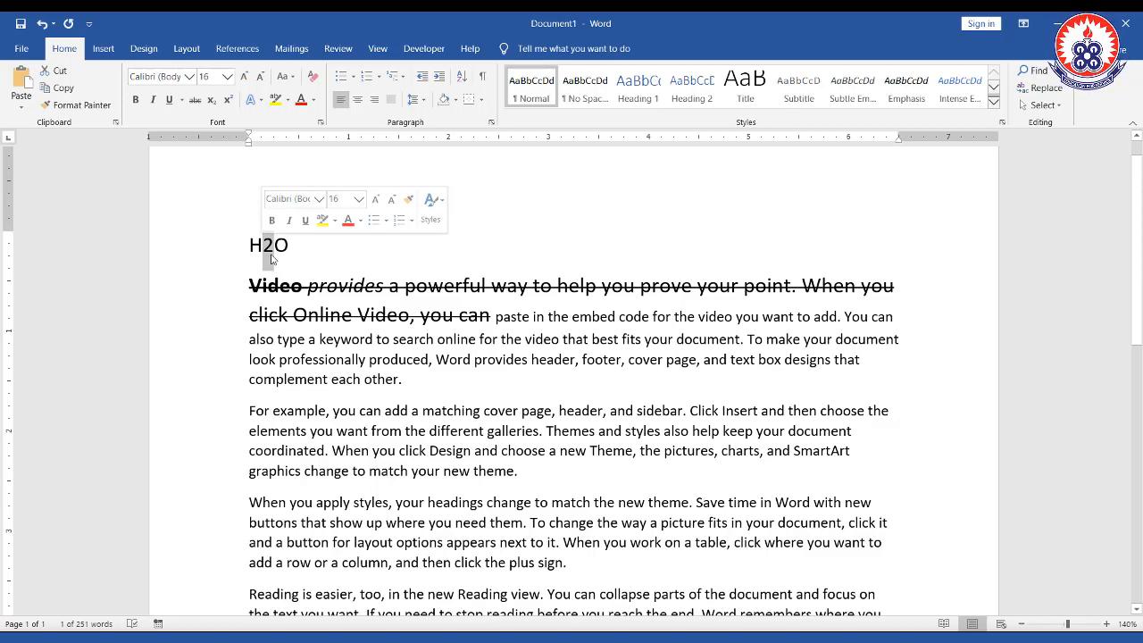
{"action": "left_click", "coordinate": [274, 247]}
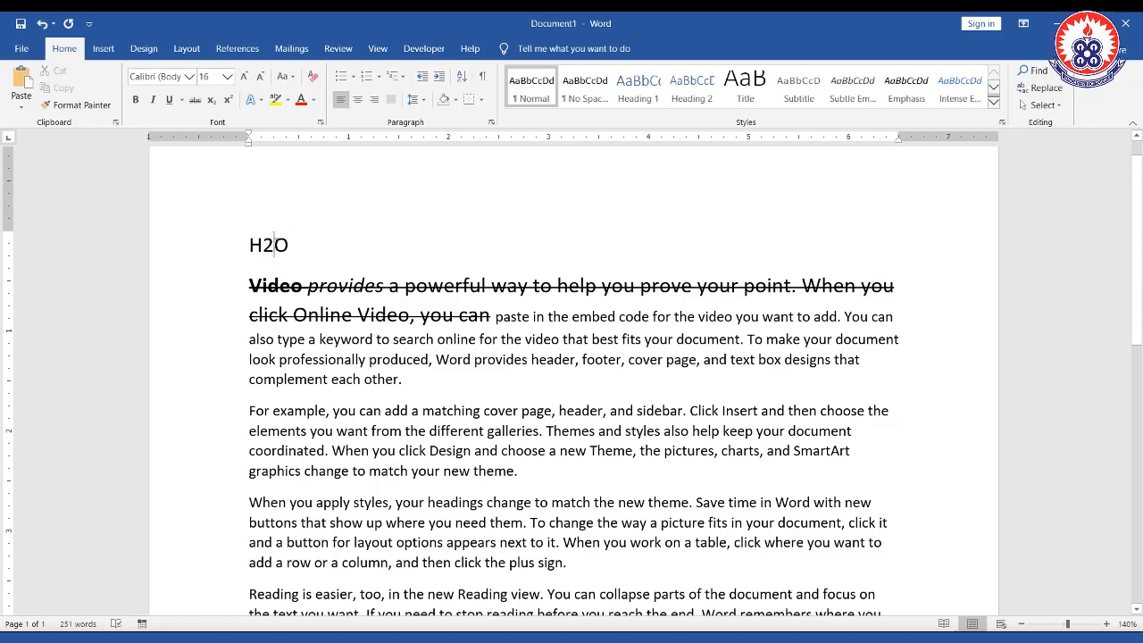
{"action": "left_click_drag", "start_coordinate": [274, 245], "coordinate": [263, 244]}
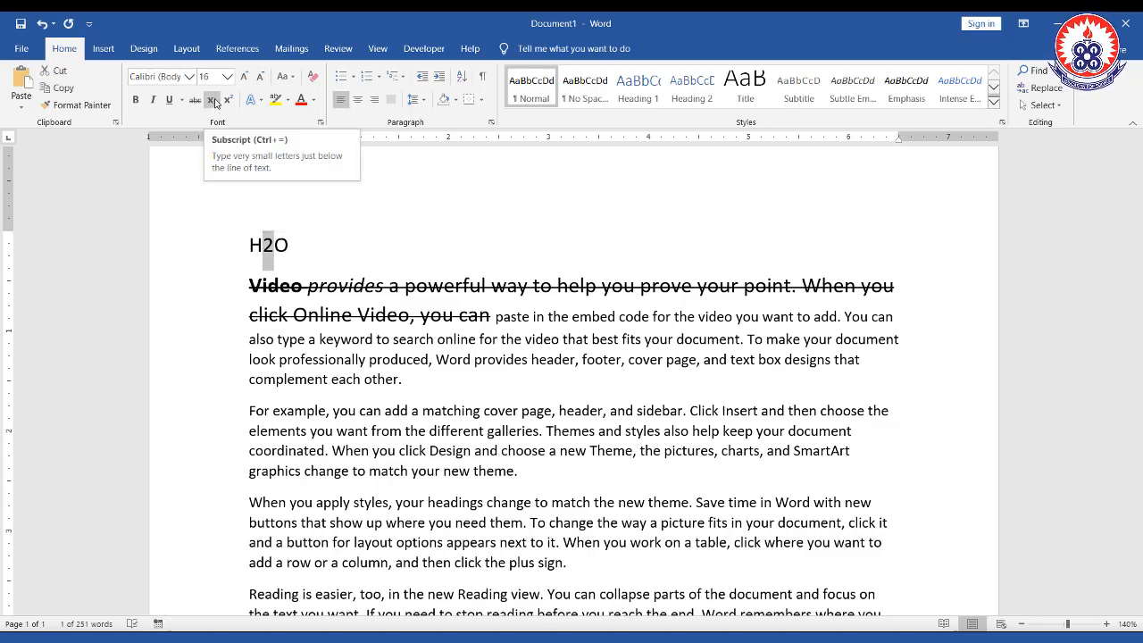
{"action": "left_click", "coordinate": [213, 100]}
{"action": "left_click", "coordinate": [310, 243]}
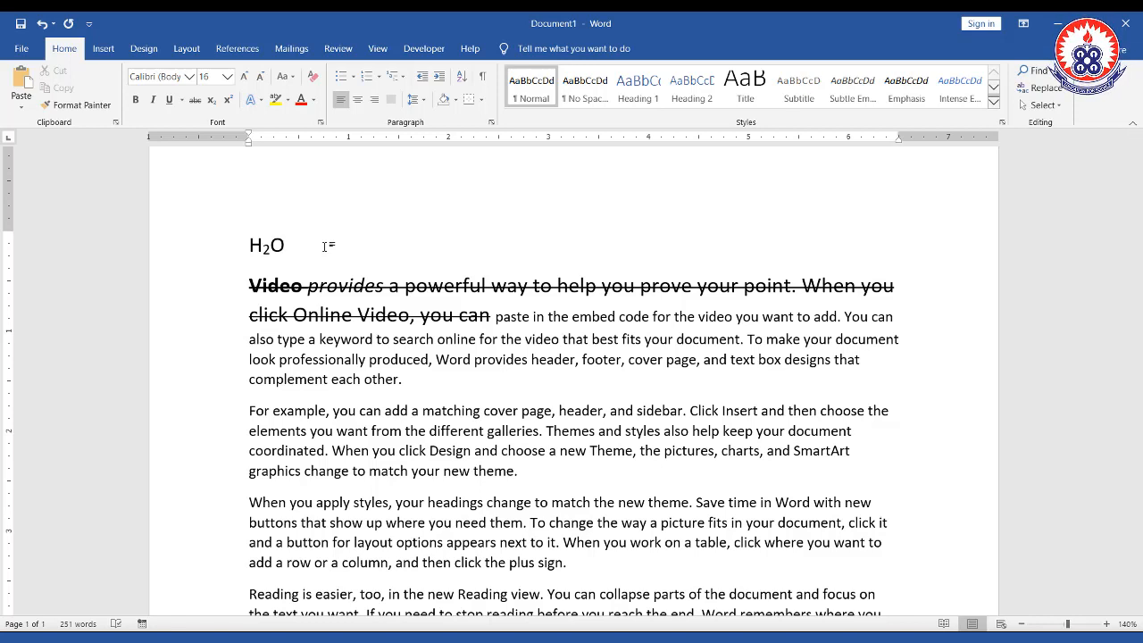
Add 24 after the H2O formula and format its 4 as superscript
{"action": "type", "text": "24"}
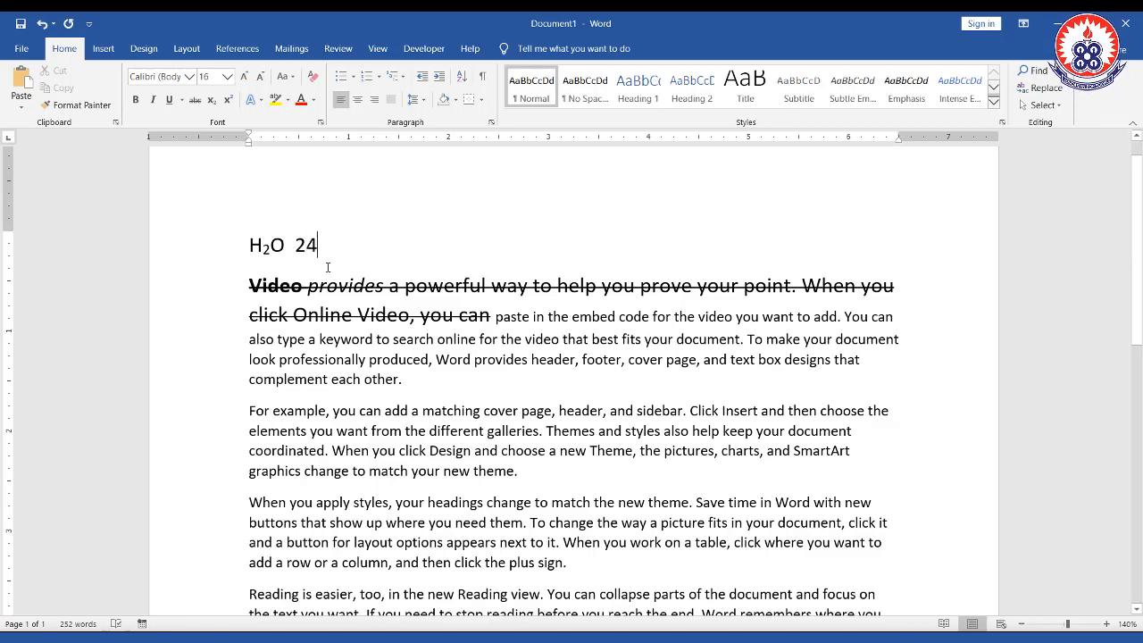
{"action": "left_click_drag", "start_coordinate": [318, 245], "coordinate": [306, 245]}
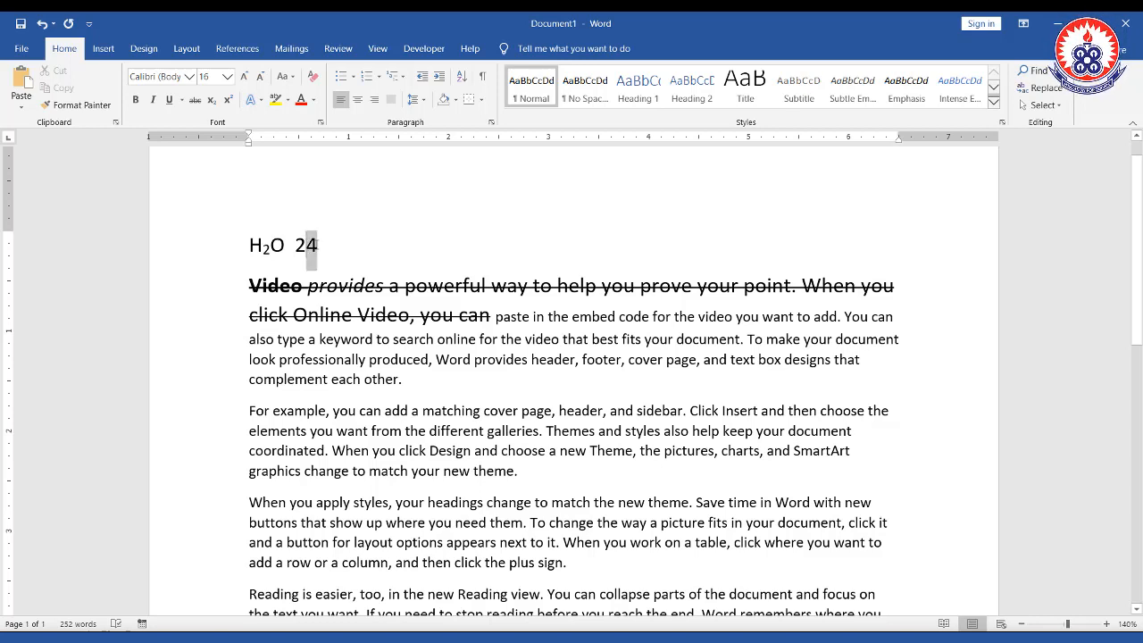
{"action": "left_click", "coordinate": [231, 100]}
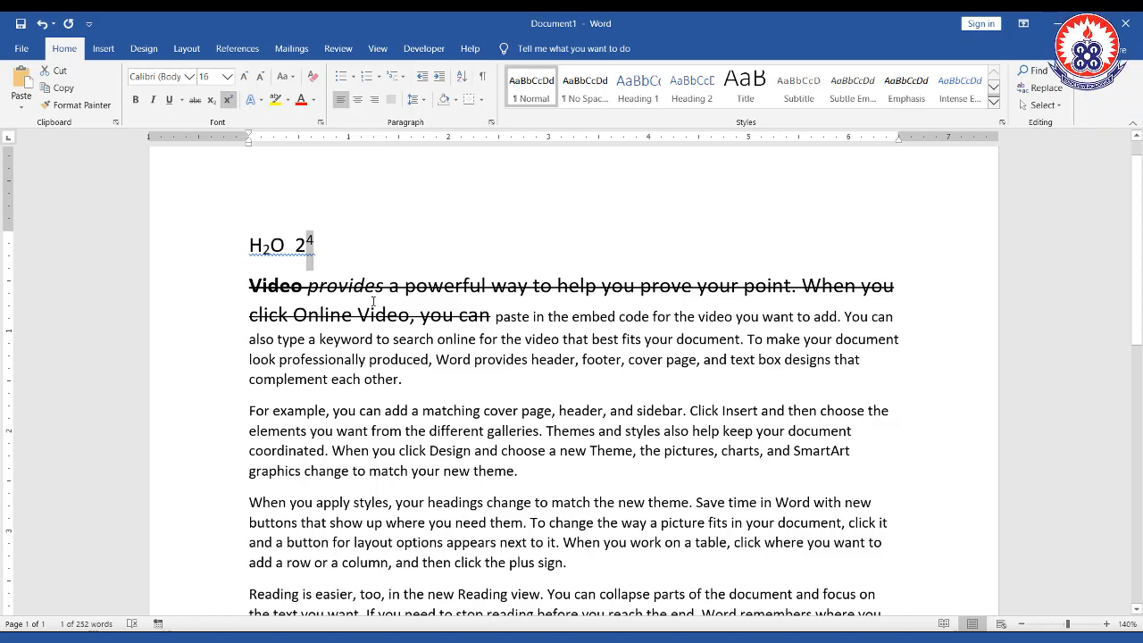
{"action": "left_click", "coordinate": [382, 255]}
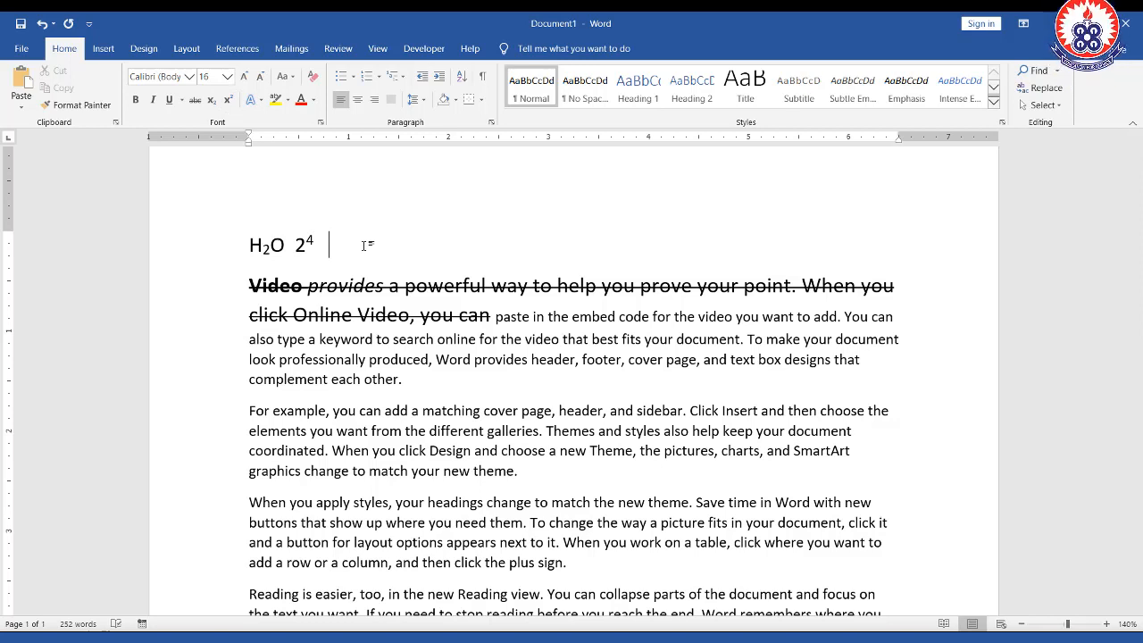
Add a second H2O with a subscript 2 and a 4 with a superscript 2, switching each format on before entering the 2
{"action": "type", "text": "H2"}
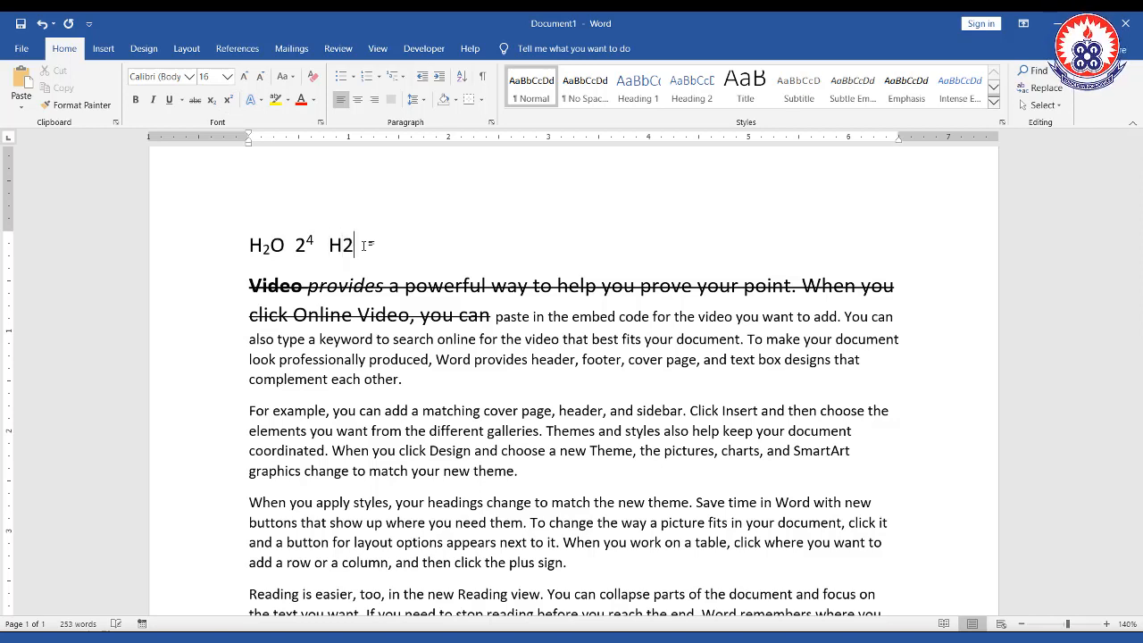
{"action": "key", "text": "BackSpace"}
{"action": "left_click", "coordinate": [211, 100]}
{"action": "type", "text": "2"}
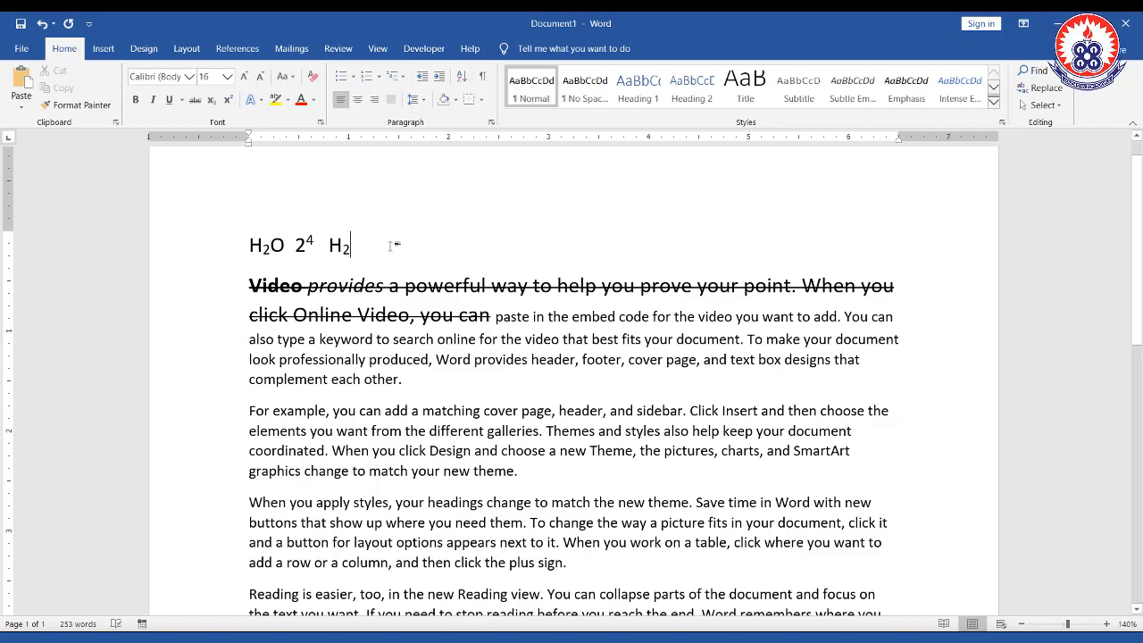
{"action": "type", "text": "O  4"}
{"action": "left_click", "coordinate": [229, 101]}
{"action": "type", "text": "2"}
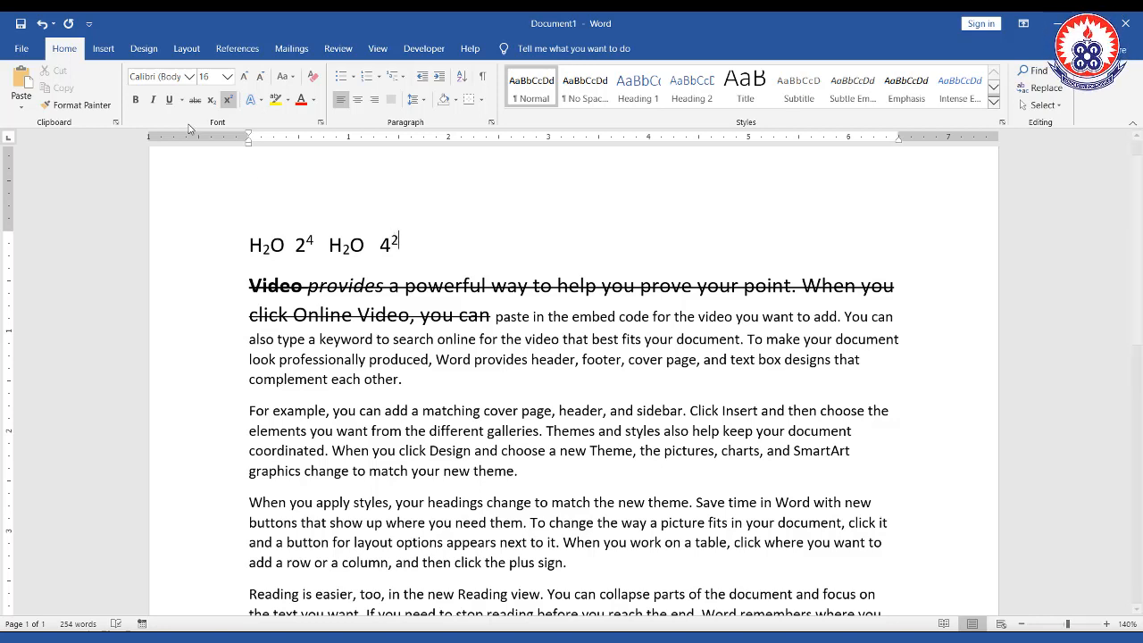
{"action": "left_click", "coordinate": [229, 102]}
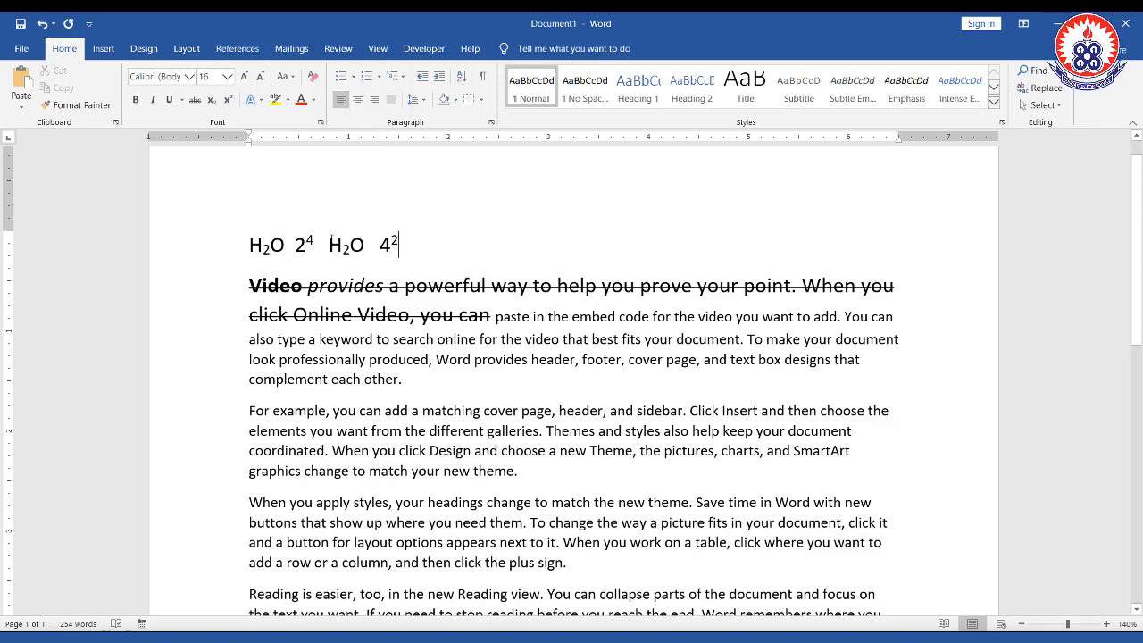
{"action": "key", "text": "ctrl+alt+d"}
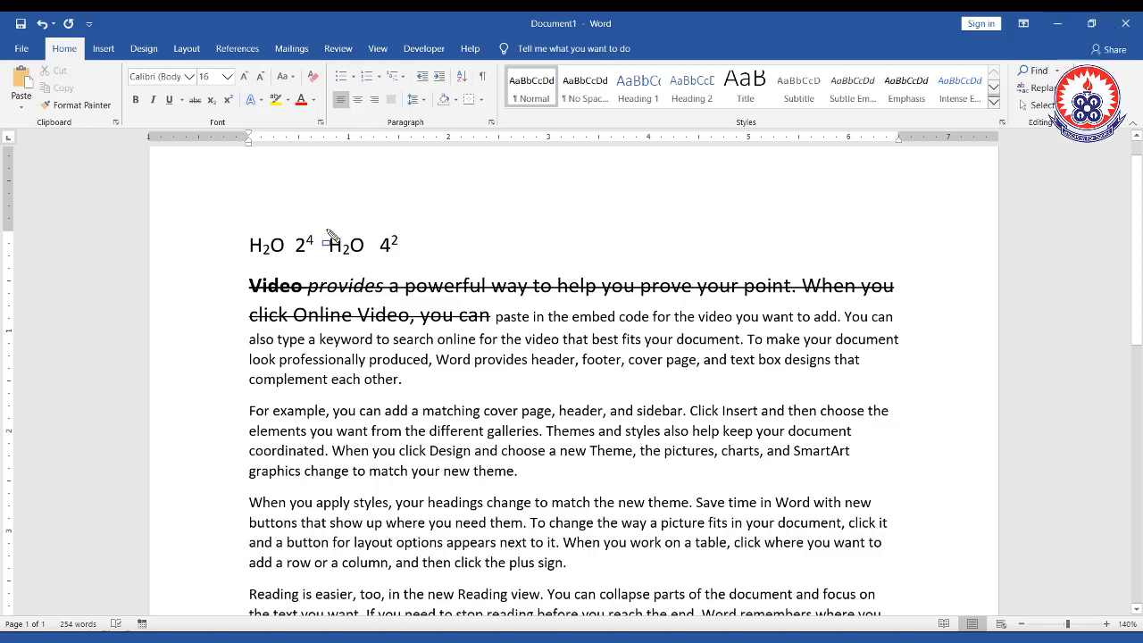
{"action": "left_click_drag", "start_coordinate": [323, 230], "coordinate": [367, 259]}
{"action": "left_click_drag", "start_coordinate": [202, 92], "coordinate": [220, 110]}
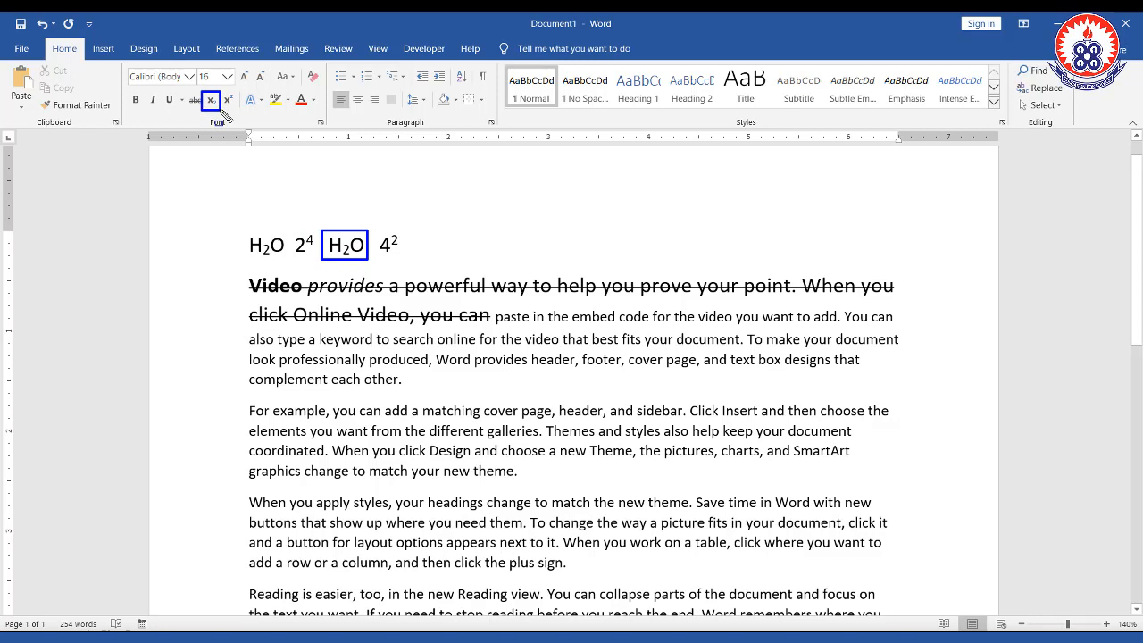
{"action": "key", "text": "Escape"}
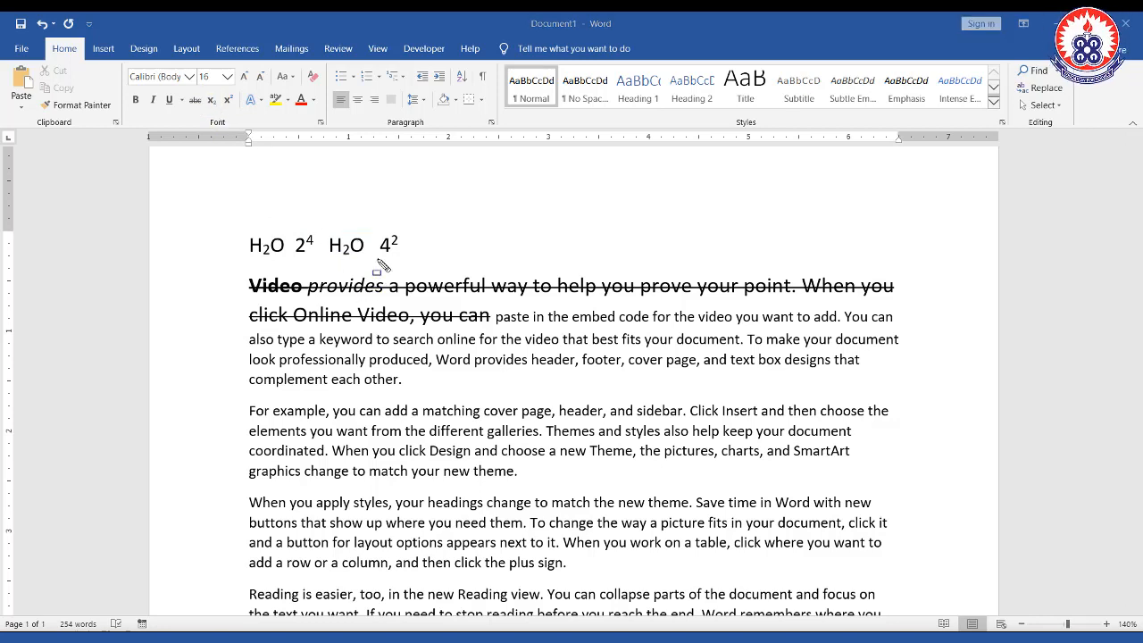
{"action": "left_click_drag", "start_coordinate": [374, 229], "coordinate": [404, 257]}
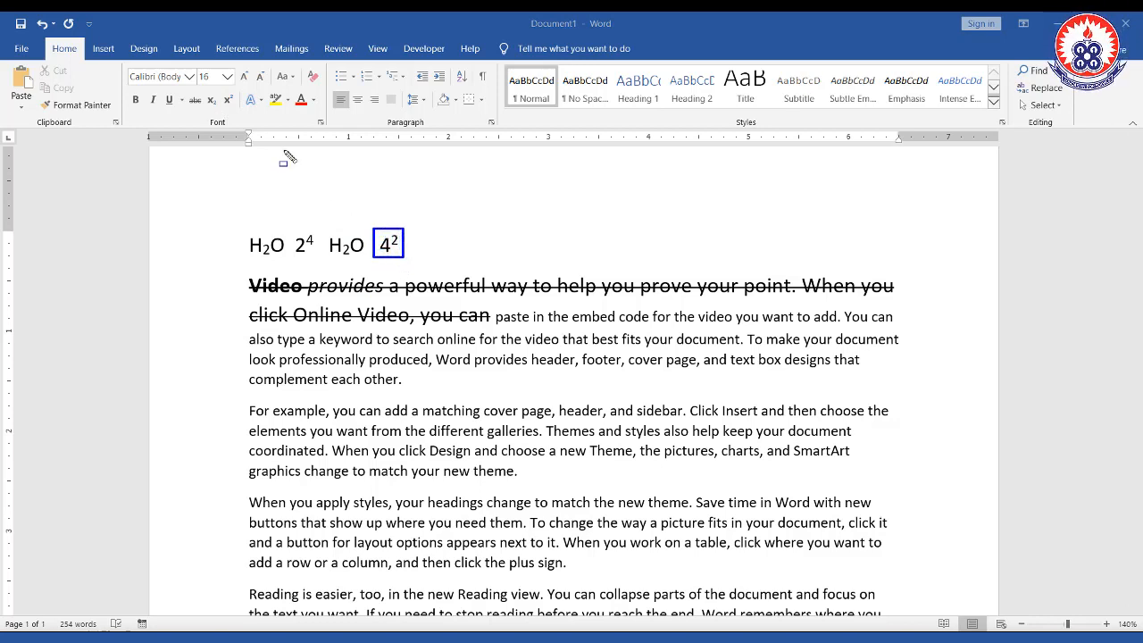
{"action": "left_click_drag", "start_coordinate": [226, 99], "coordinate": [239, 109]}
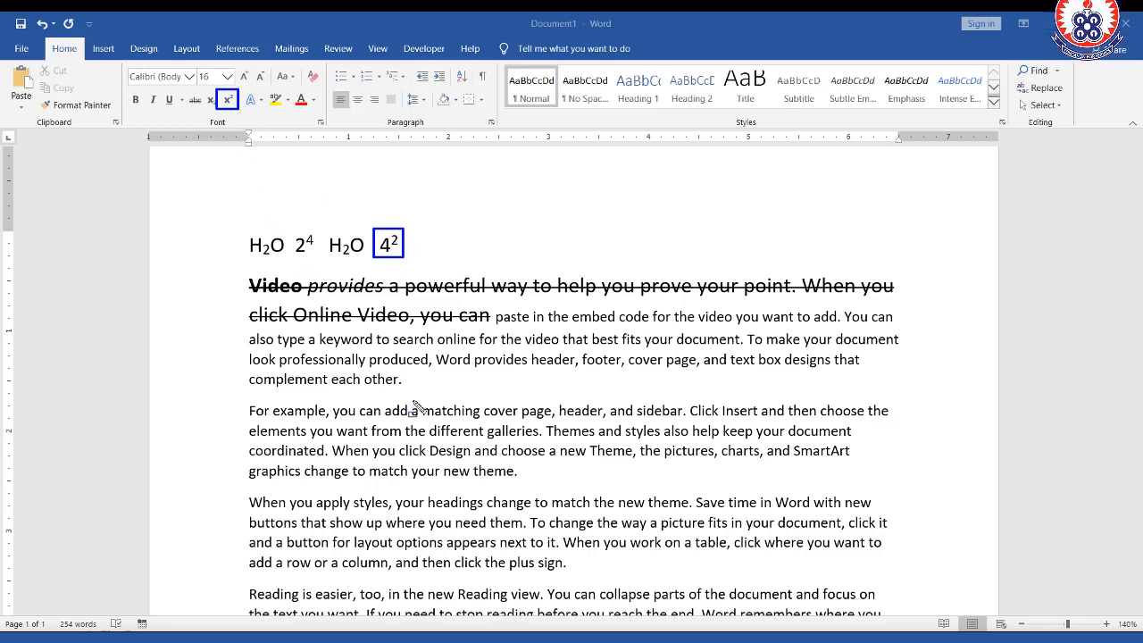
{"action": "key", "text": "Escape"}
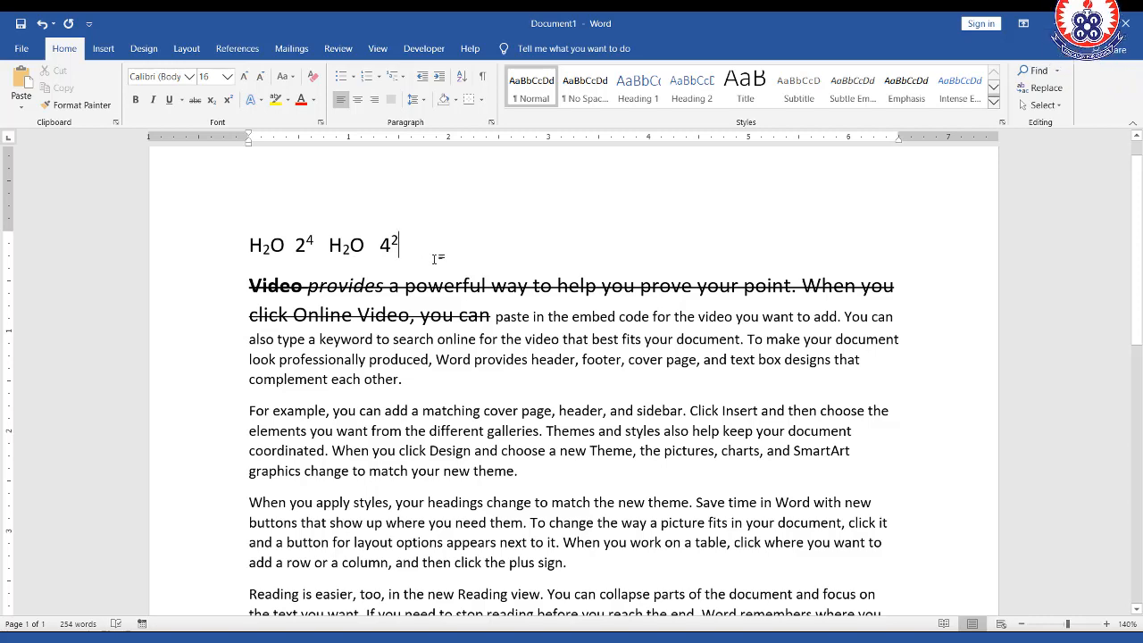
Clear all formatting from the H2O line and the struck-through opening of the first paragraph
{"action": "left_click_drag", "start_coordinate": [494, 316], "coordinate": [220, 253]}
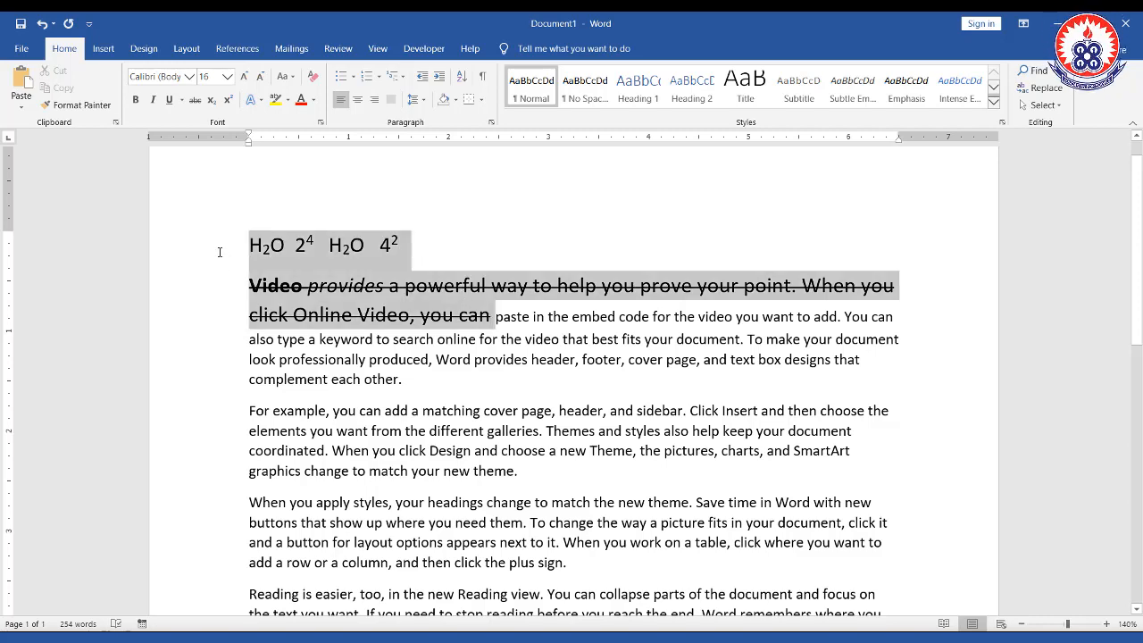
{"action": "left_click", "coordinate": [313, 76]}
{"action": "left_click", "coordinate": [299, 245]}
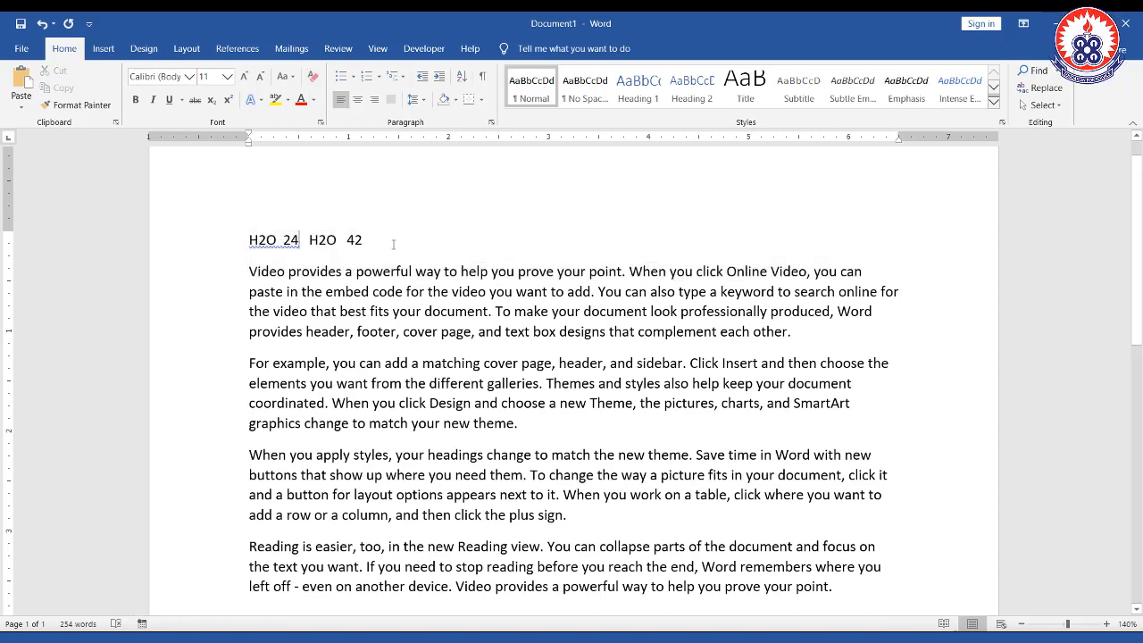
Delete the H2O line and insert an empty line above the first paragraph
{"action": "left_click", "coordinate": [228, 238]}
{"action": "key", "text": "Delete"}
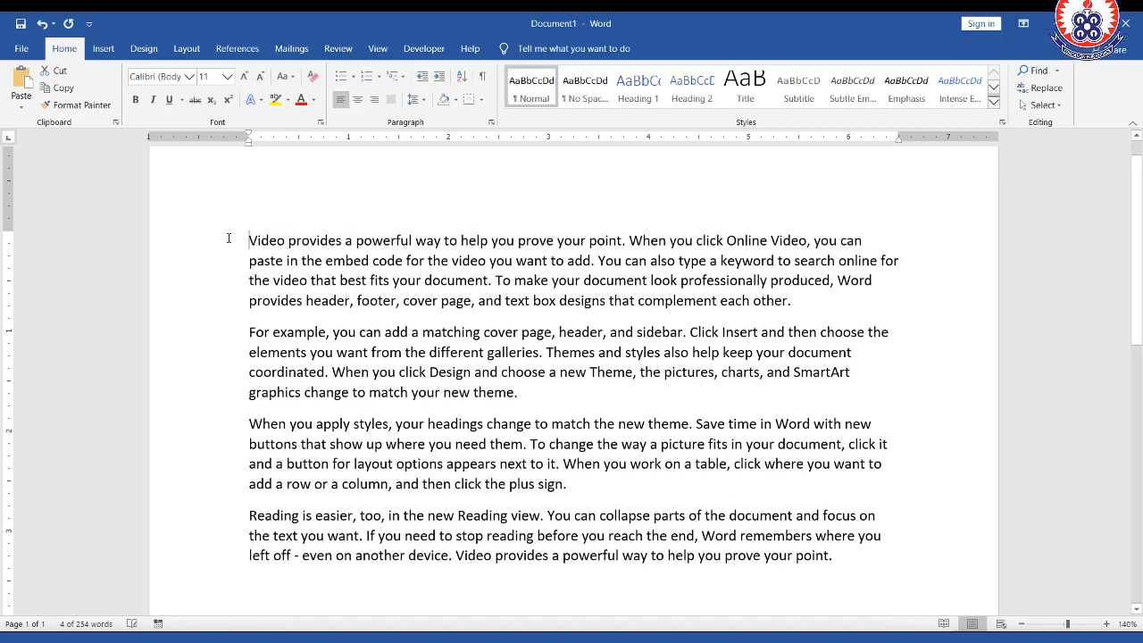
{"action": "key", "text": "Return"}
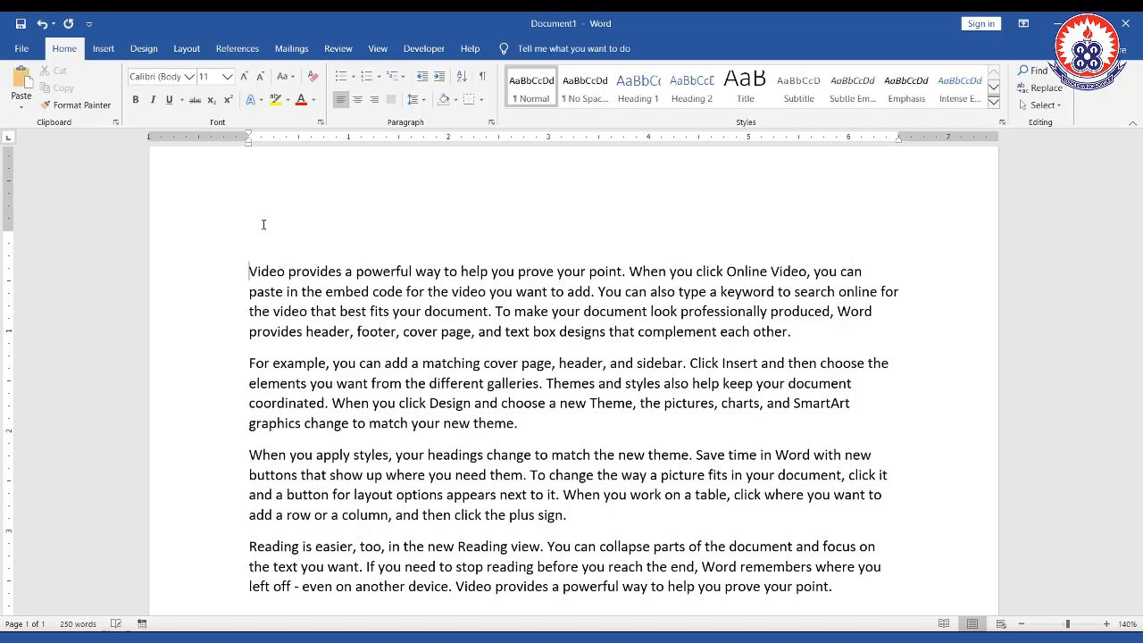
Enter THE GIRL on the empty line above the first paragraph in the Adobe Gothic Std B font
{"action": "left_click", "coordinate": [276, 237]}
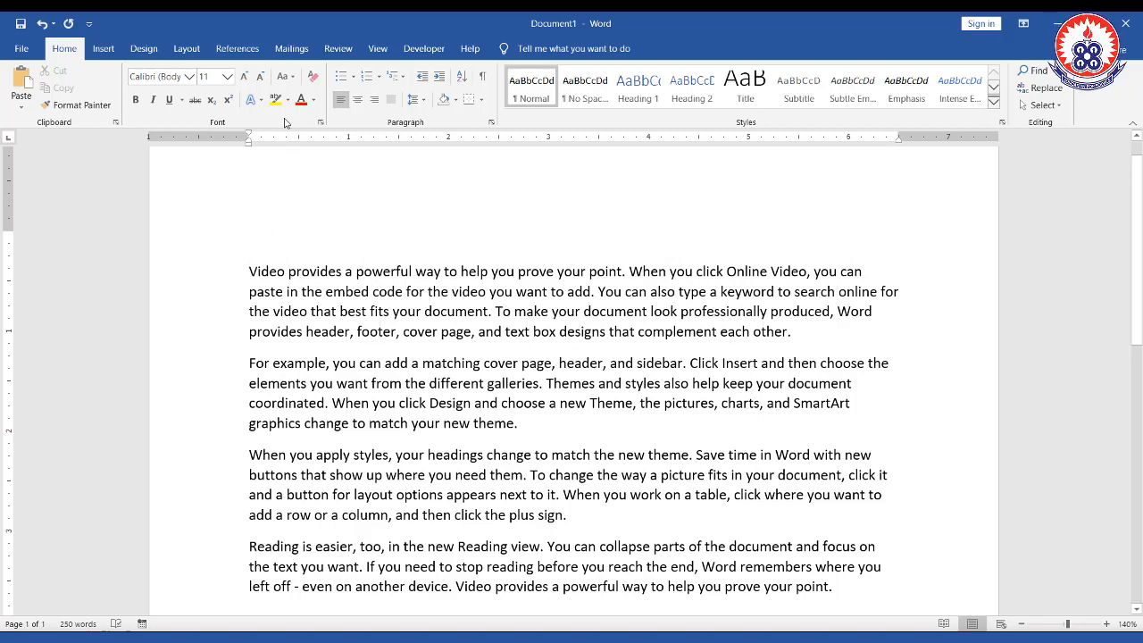
{"action": "left_click", "coordinate": [190, 78]}
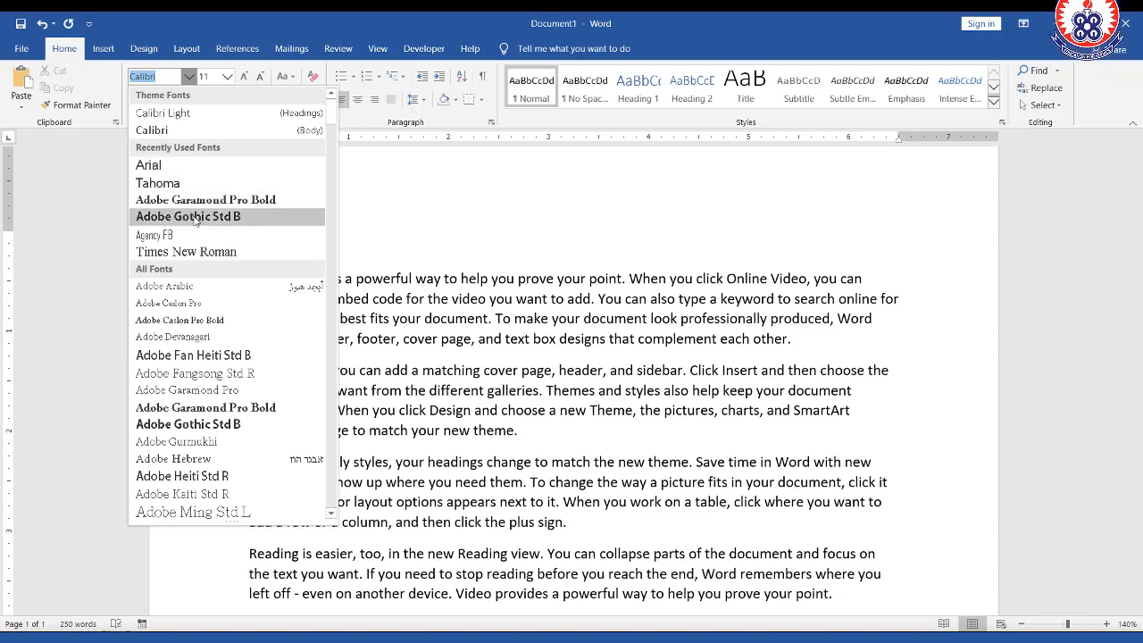
{"action": "left_click", "coordinate": [212, 217]}
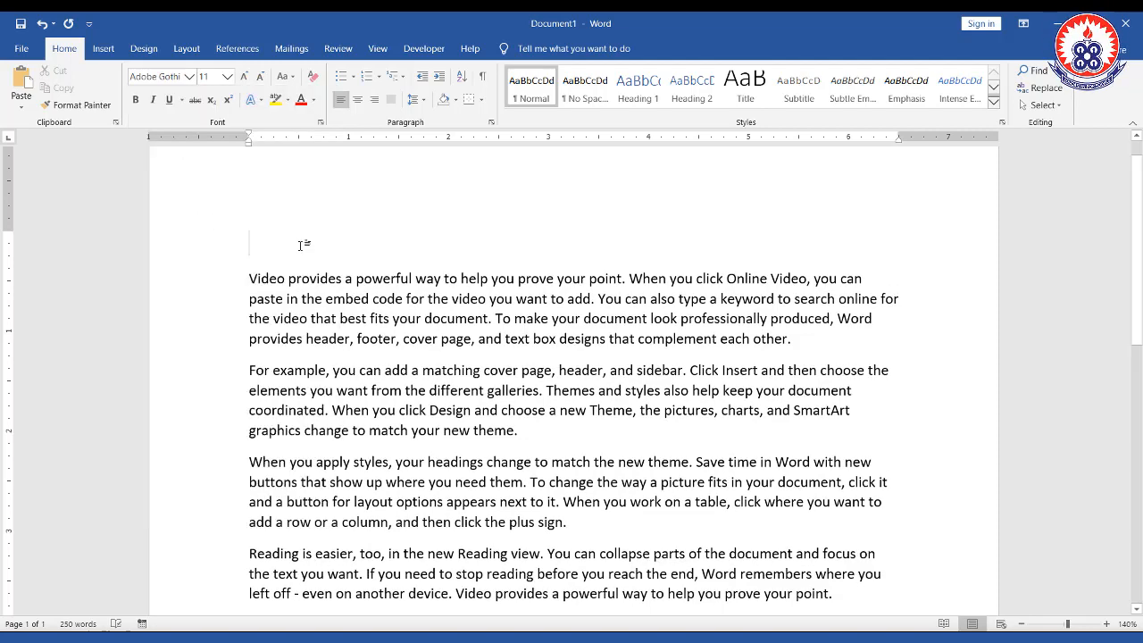
{"action": "type", "text": "THE "}
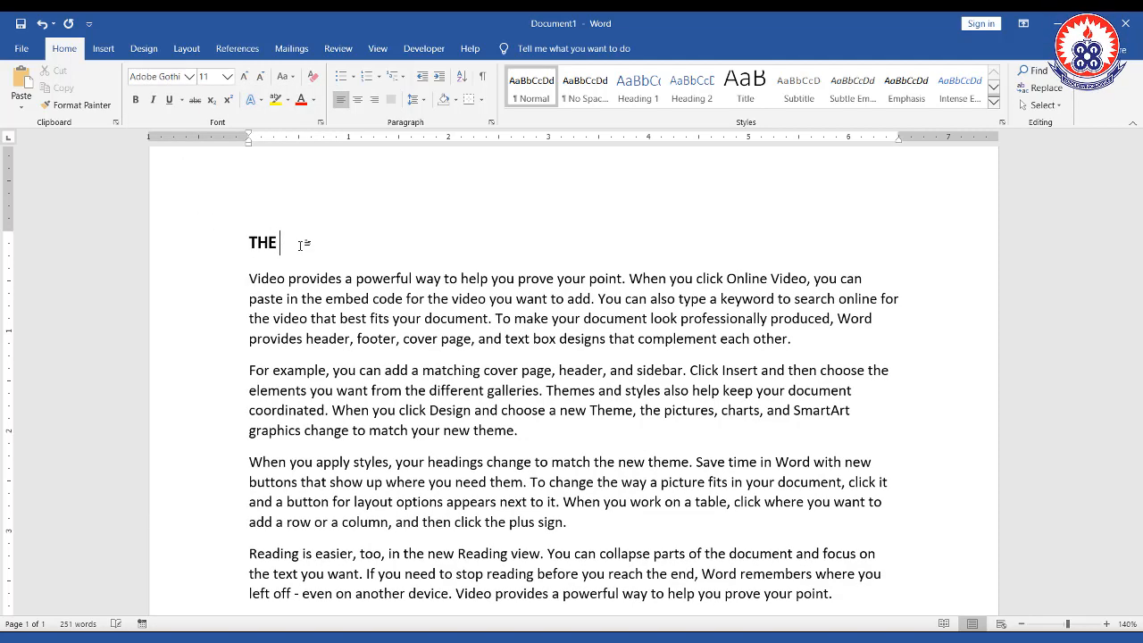
{"action": "type", "text": "GIRL"}
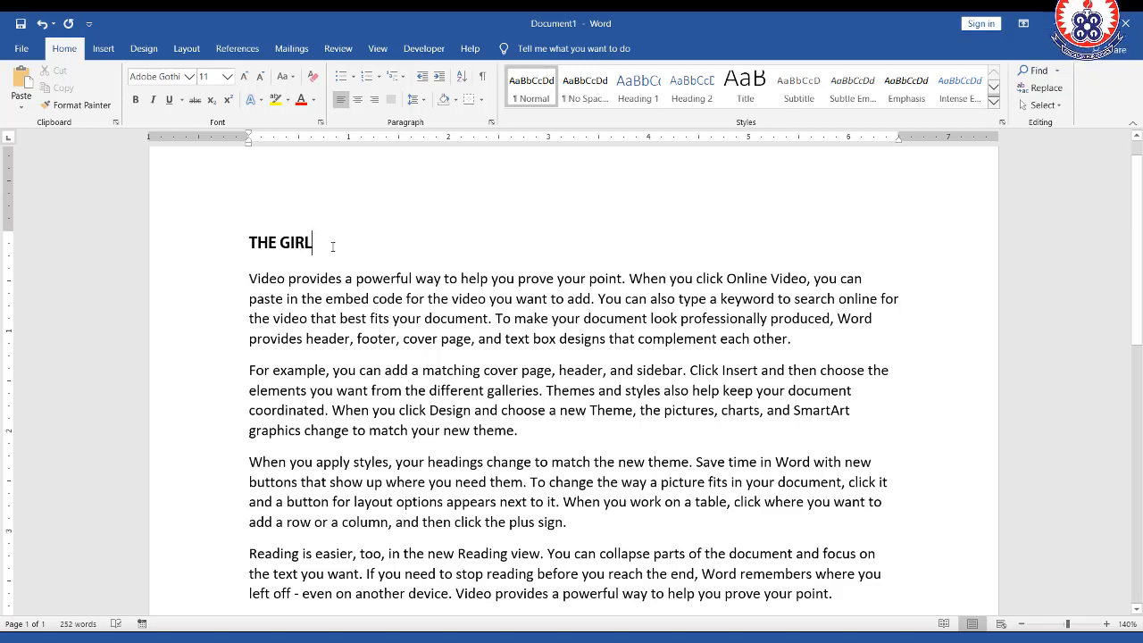
Change the font of the THE GIRL heading to Calibri (Body)
{"action": "left_click_drag", "start_coordinate": [314, 247], "coordinate": [256, 250]}
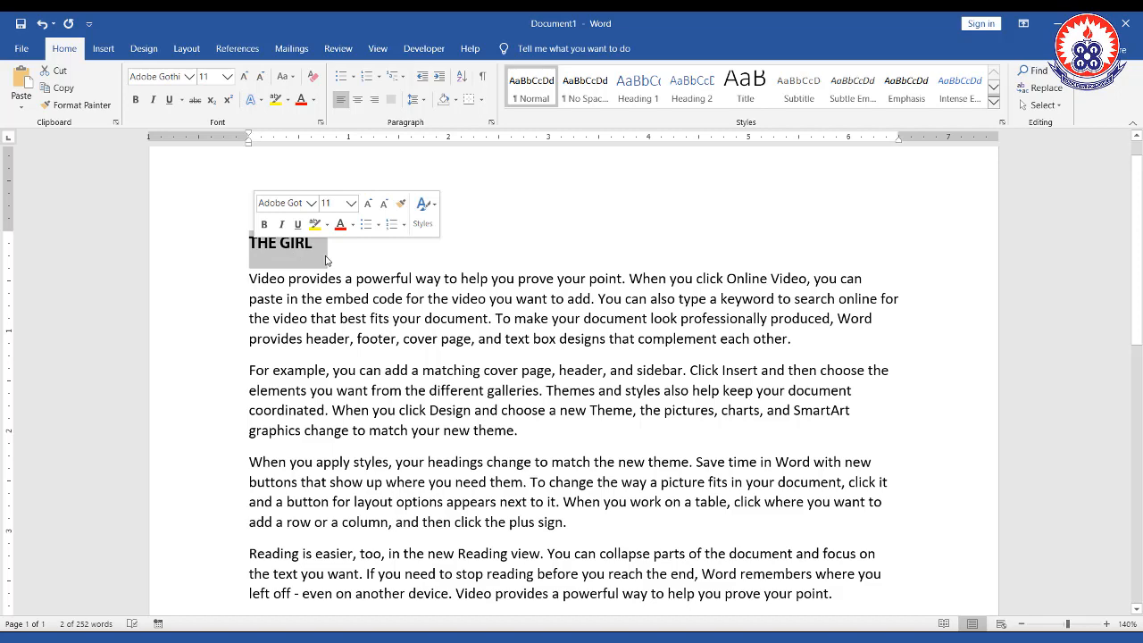
{"action": "left_click", "coordinate": [189, 78]}
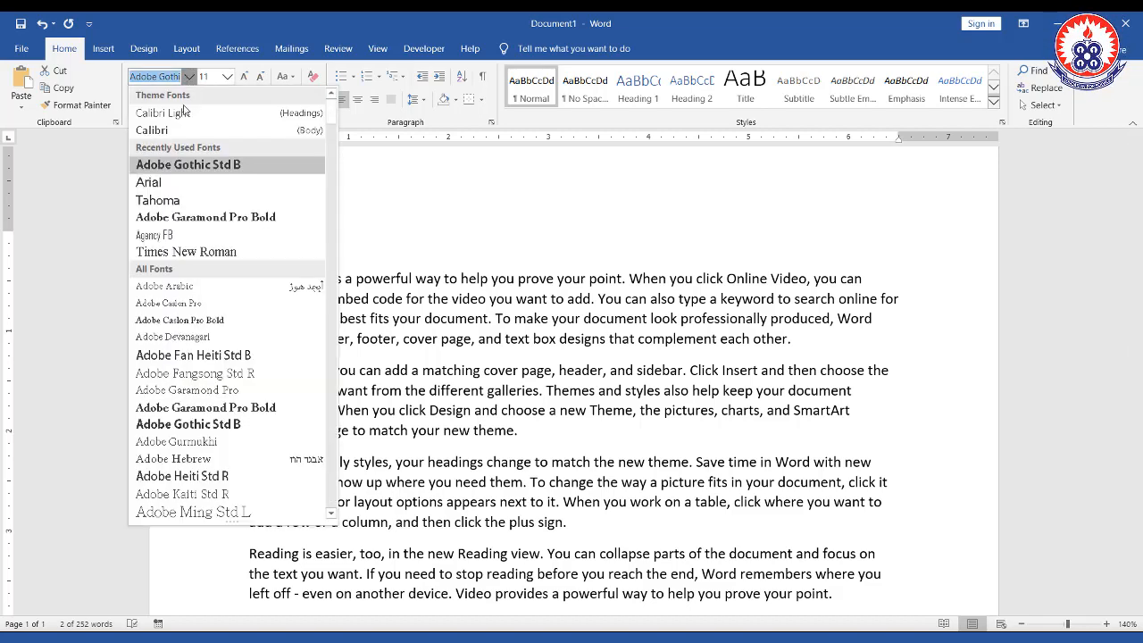
{"action": "left_click", "coordinate": [185, 132]}
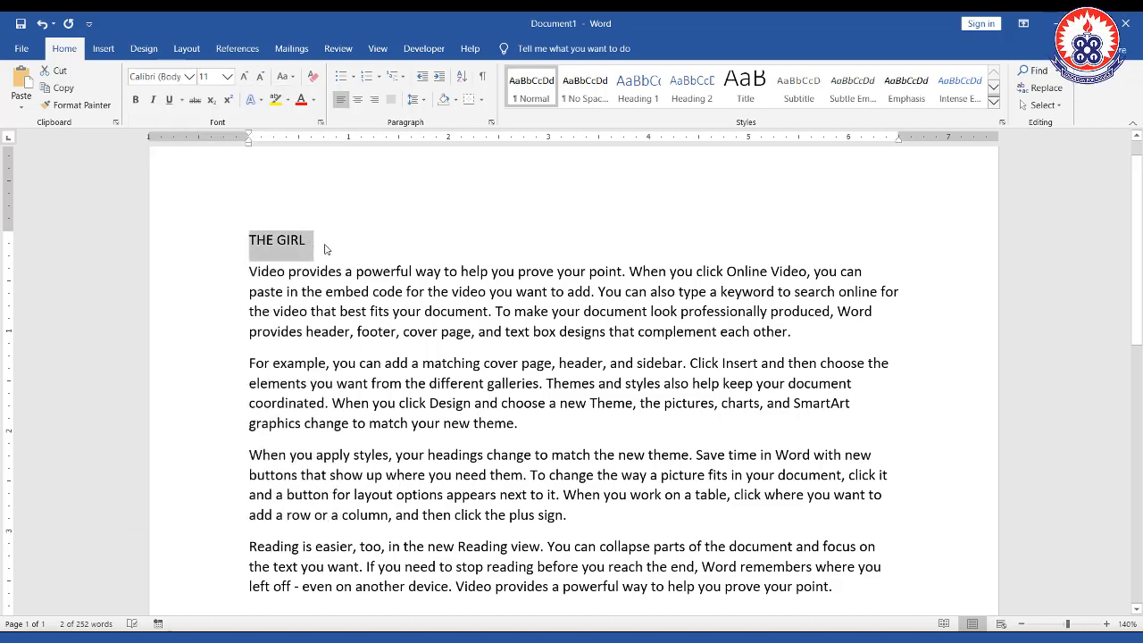
{"action": "left_click", "coordinate": [326, 249]}
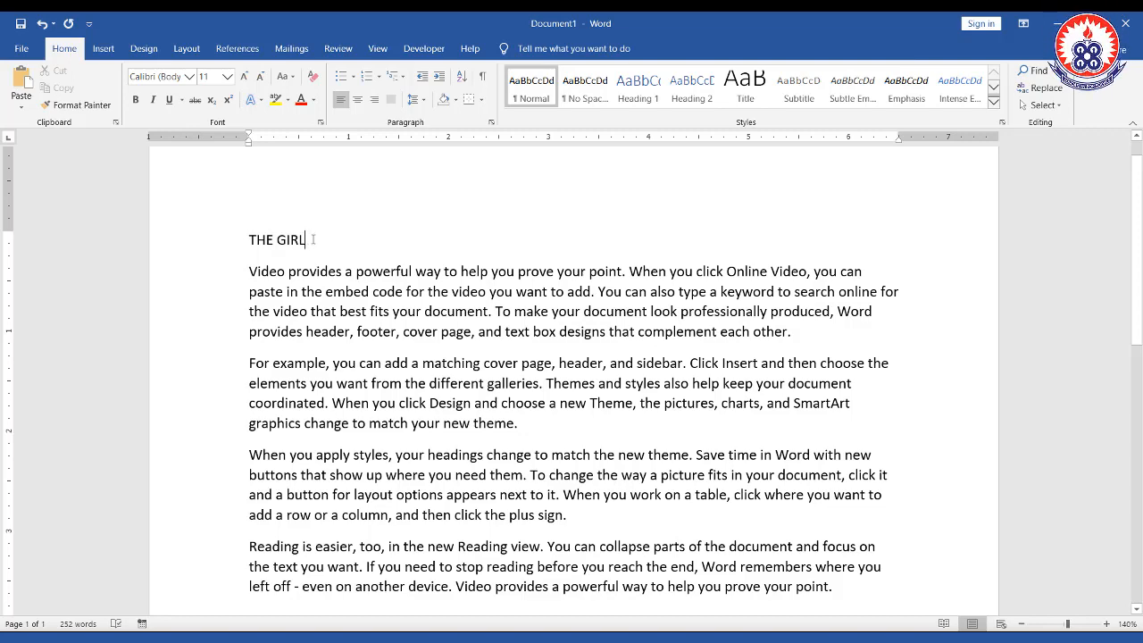
Delete the THE GIRL line and insert a fresh empty line above the first paragraph
{"action": "left_click", "coordinate": [234, 239]}
{"action": "key", "text": "Delete"}
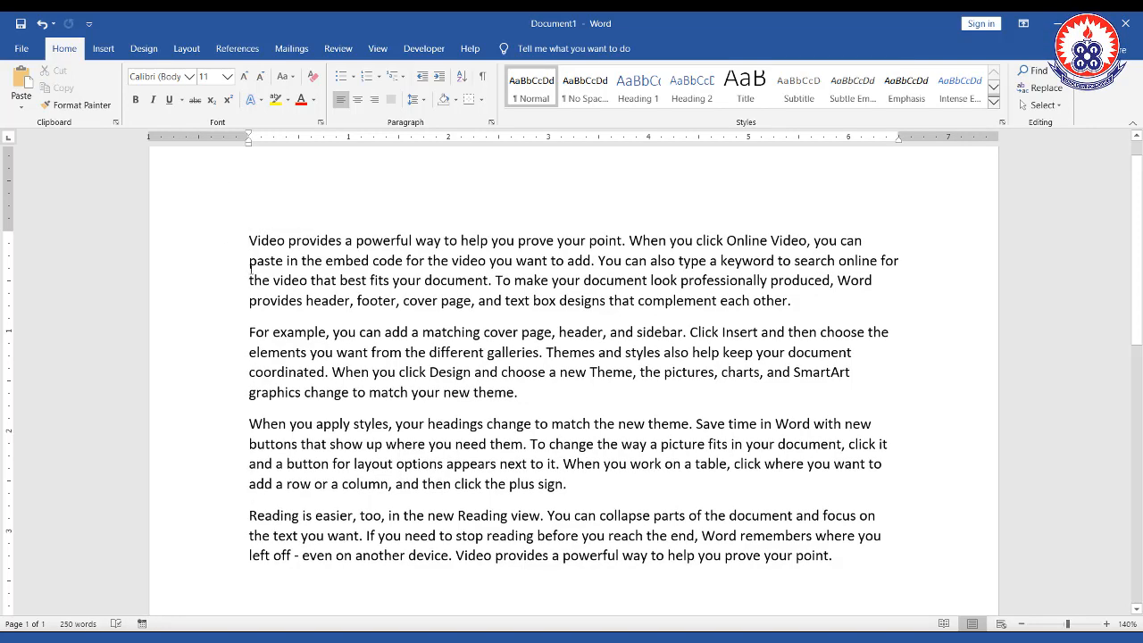
{"action": "key", "text": "Return"}
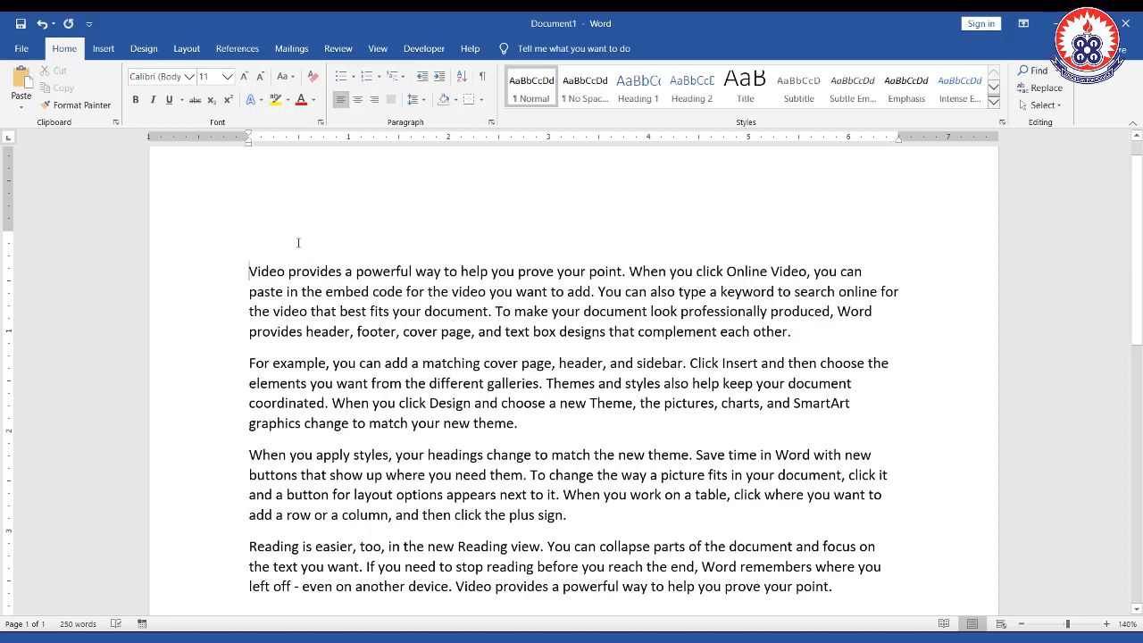
Enter THE GIRL at font size 20 on the empty line above the first paragraph
{"action": "left_click", "coordinate": [298, 242]}
{"action": "left_click", "coordinate": [226, 77]}
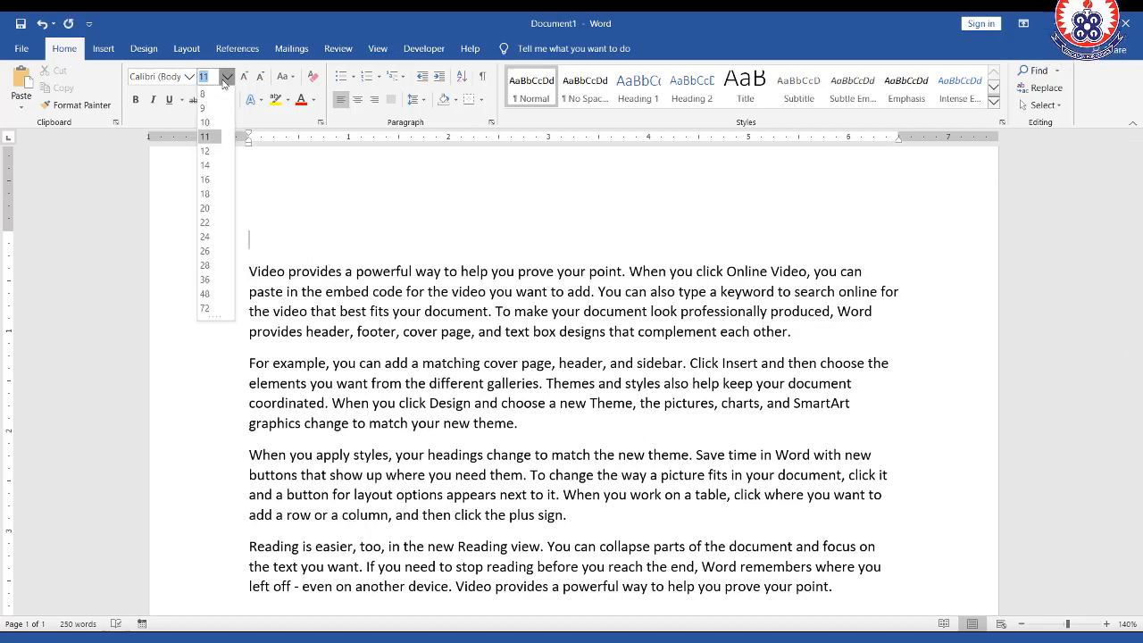
{"action": "left_click", "coordinate": [209, 208]}
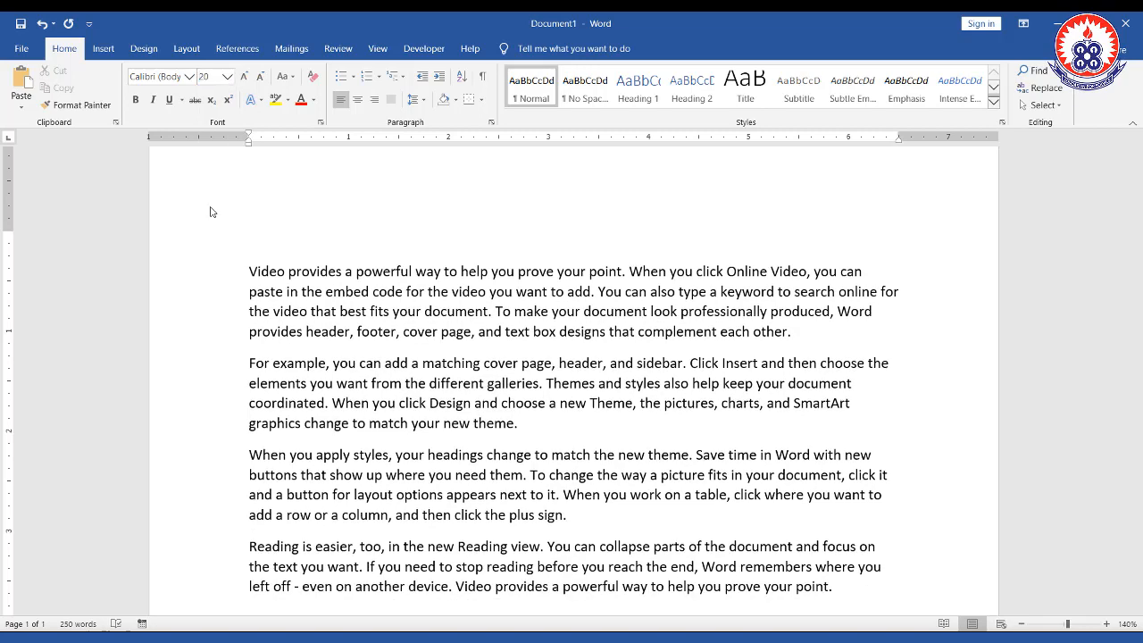
{"action": "type", "text": "THE "}
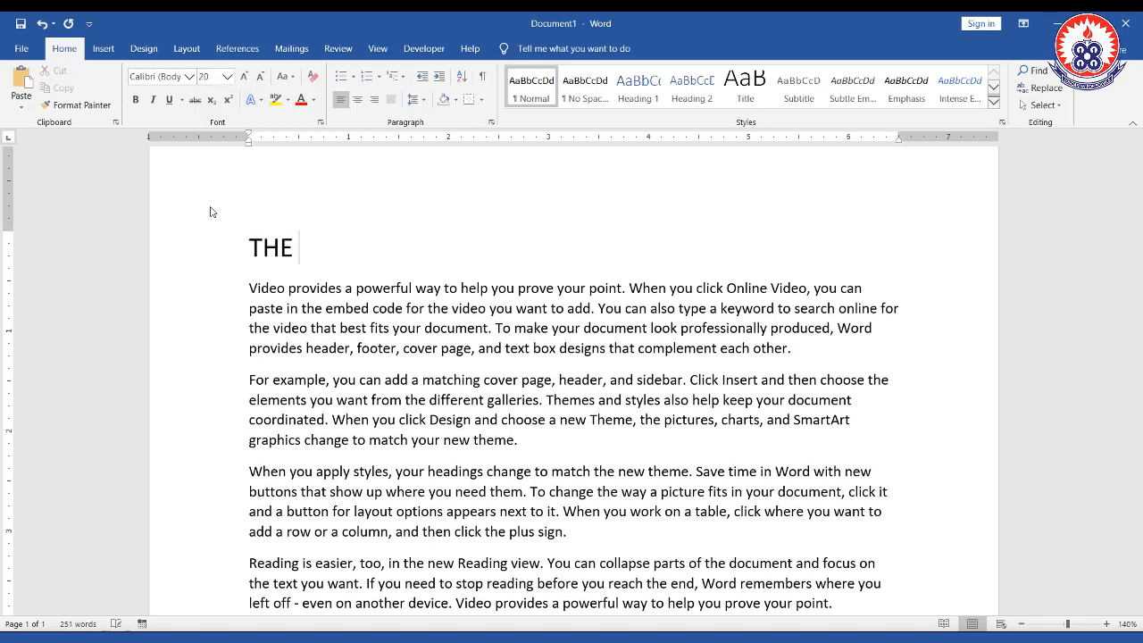
{"action": "type", "text": "GIRL"}
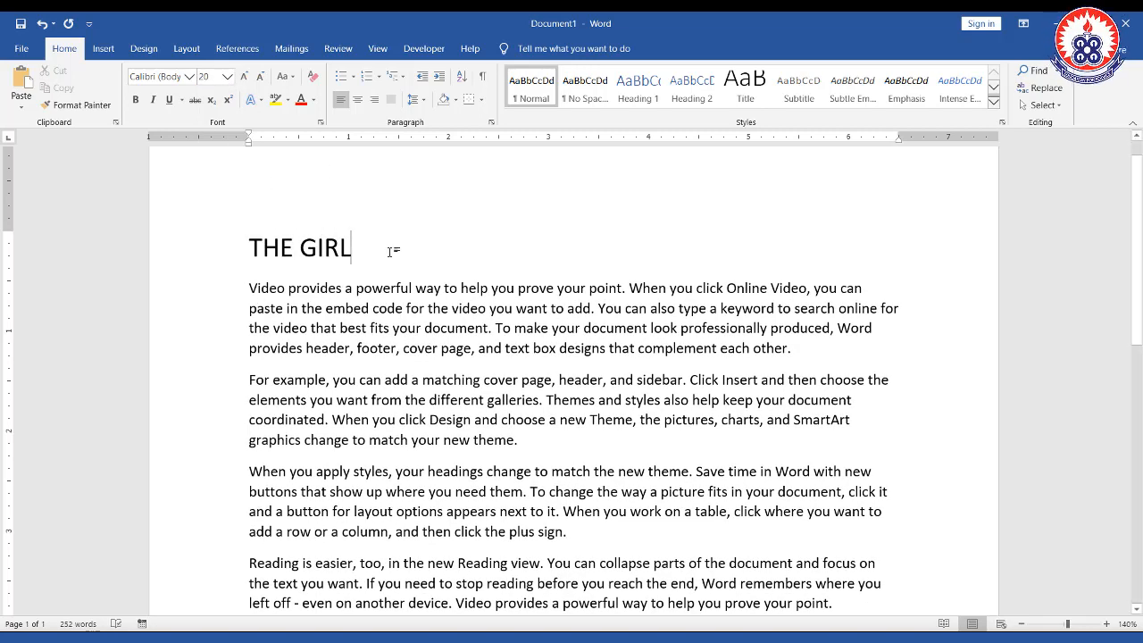
Set the font size of the THE GIRL heading to 12
{"action": "left_click_drag", "start_coordinate": [390, 252], "coordinate": [264, 246]}
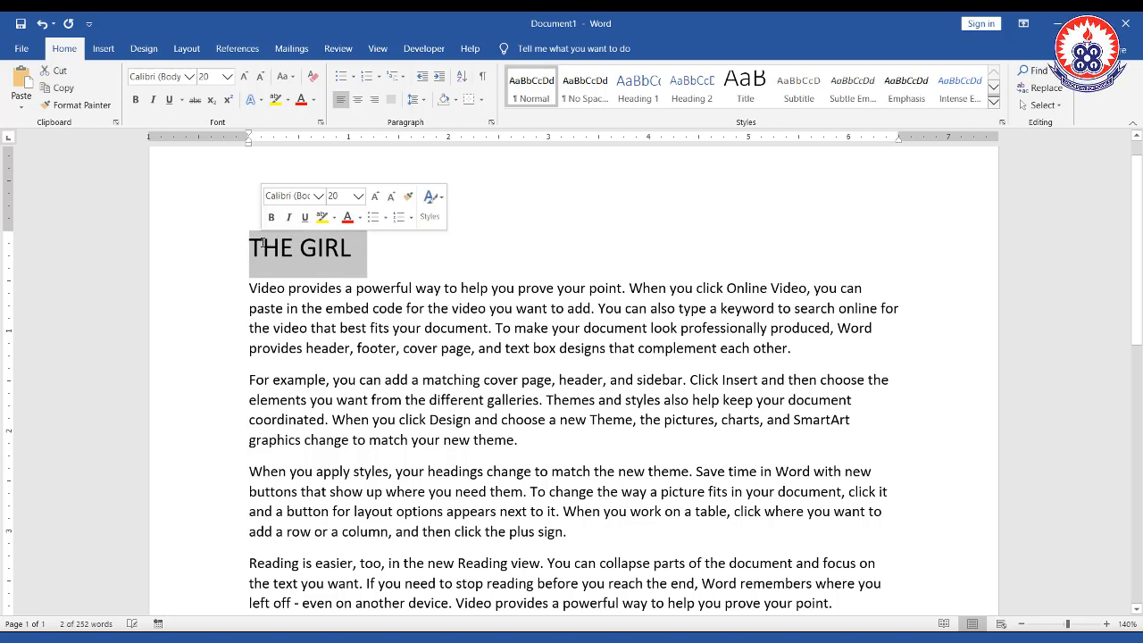
{"action": "left_click", "coordinate": [228, 77]}
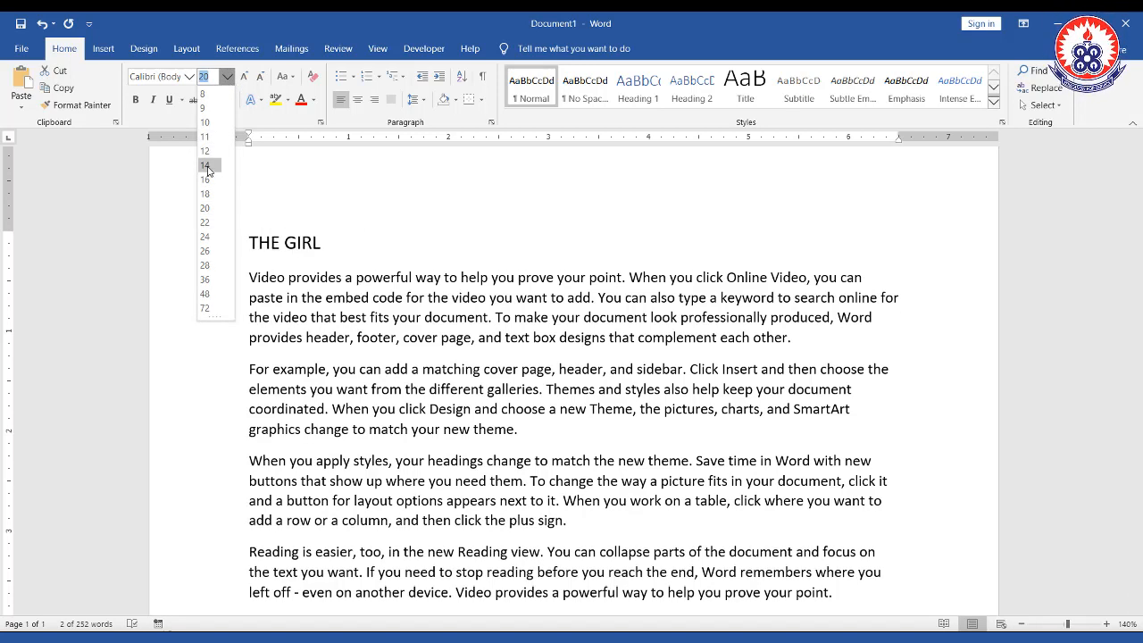
{"action": "left_click", "coordinate": [206, 152]}
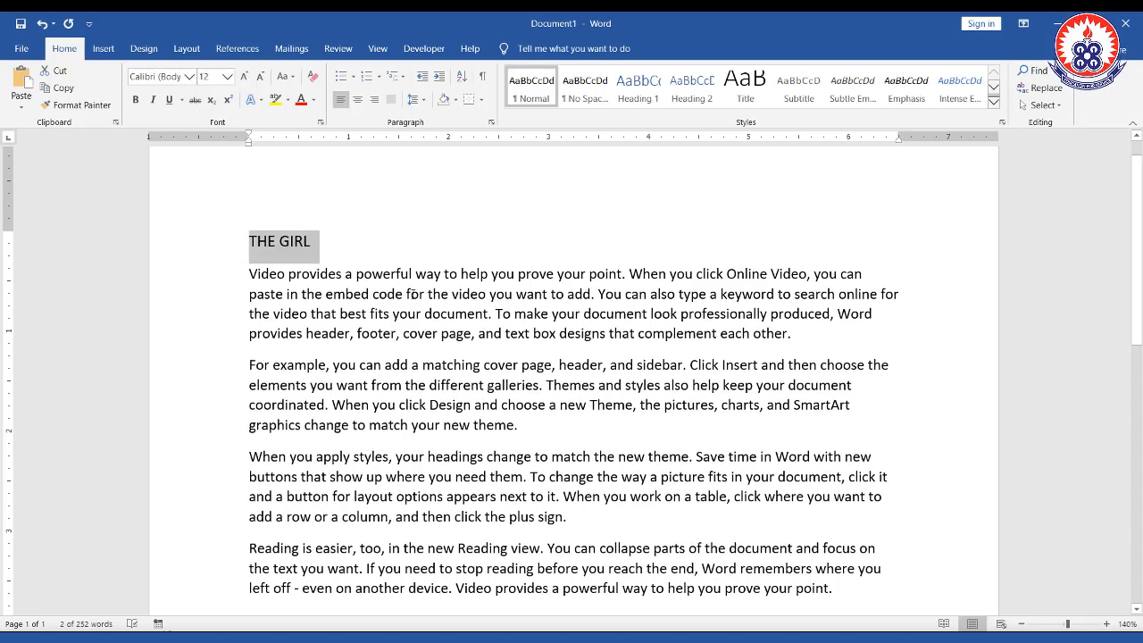
{"action": "left_click", "coordinate": [374, 249]}
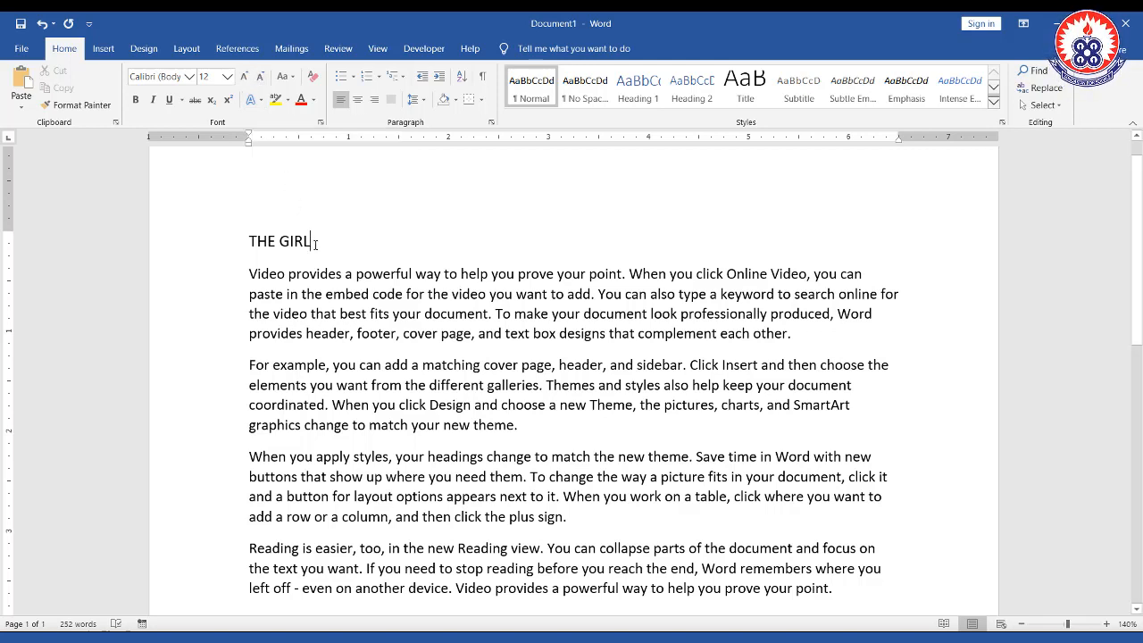
Enlarge the THE GIRL heading to size 28 by repeatedly applying Increase Font Size
{"action": "left_click_drag", "start_coordinate": [314, 244], "coordinate": [247, 243]}
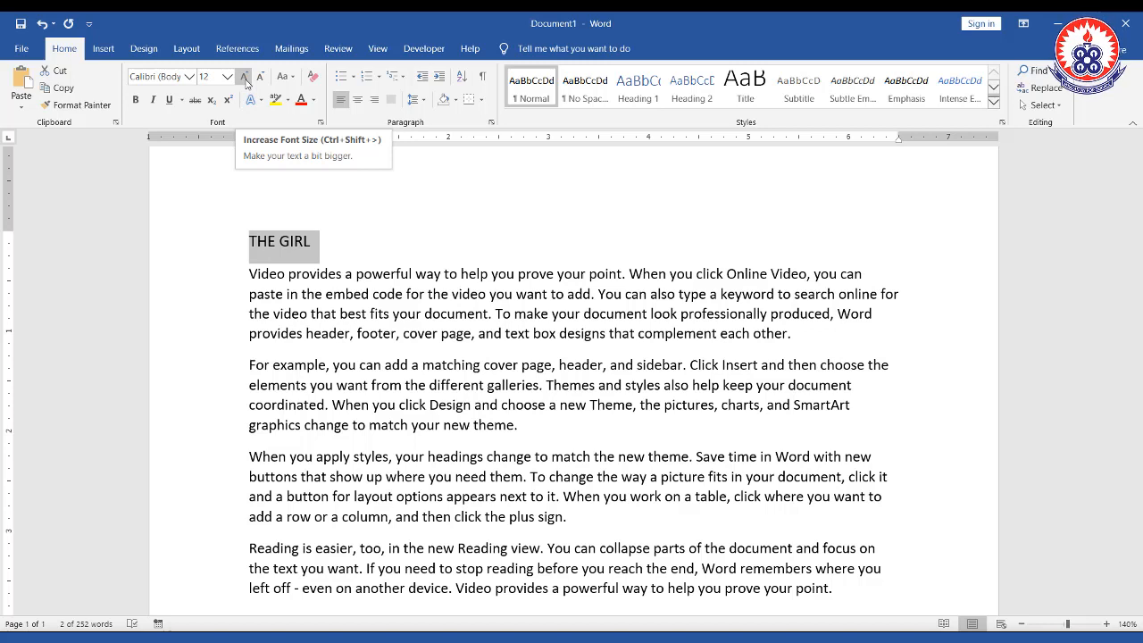
{"action": "left_click", "coordinate": [244, 77]}
{"action": "left_click", "coordinate": [244, 77]}
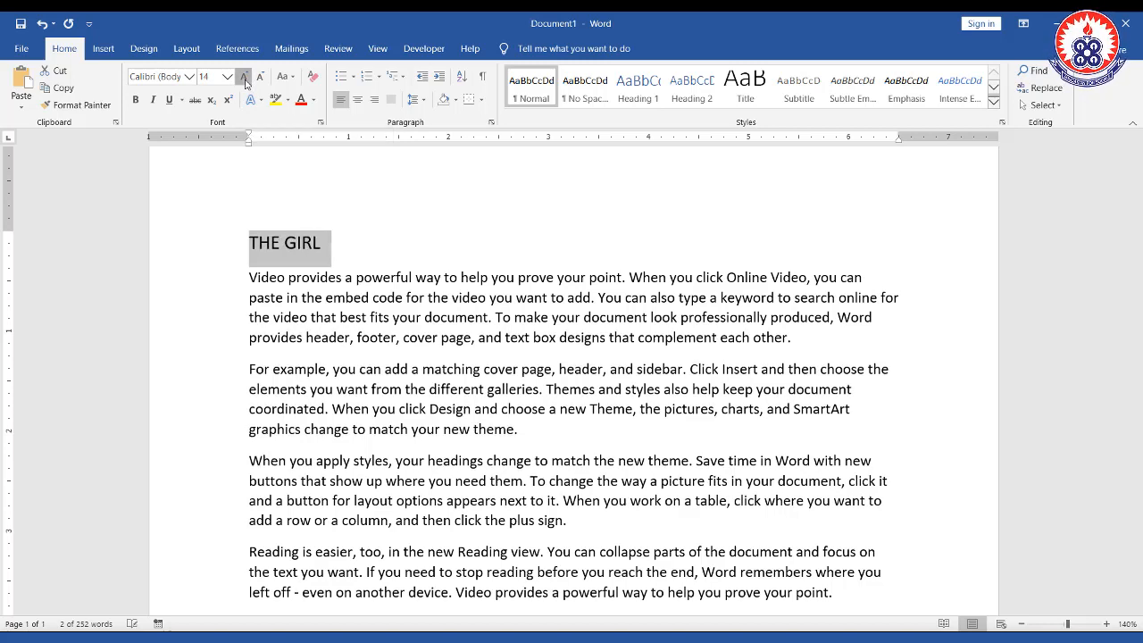
{"action": "left_click", "coordinate": [244, 77]}
{"action": "left_click", "coordinate": [244, 77]}
{"action": "left_click", "coordinate": [244, 77]}
{"action": "left_click", "coordinate": [244, 77]}
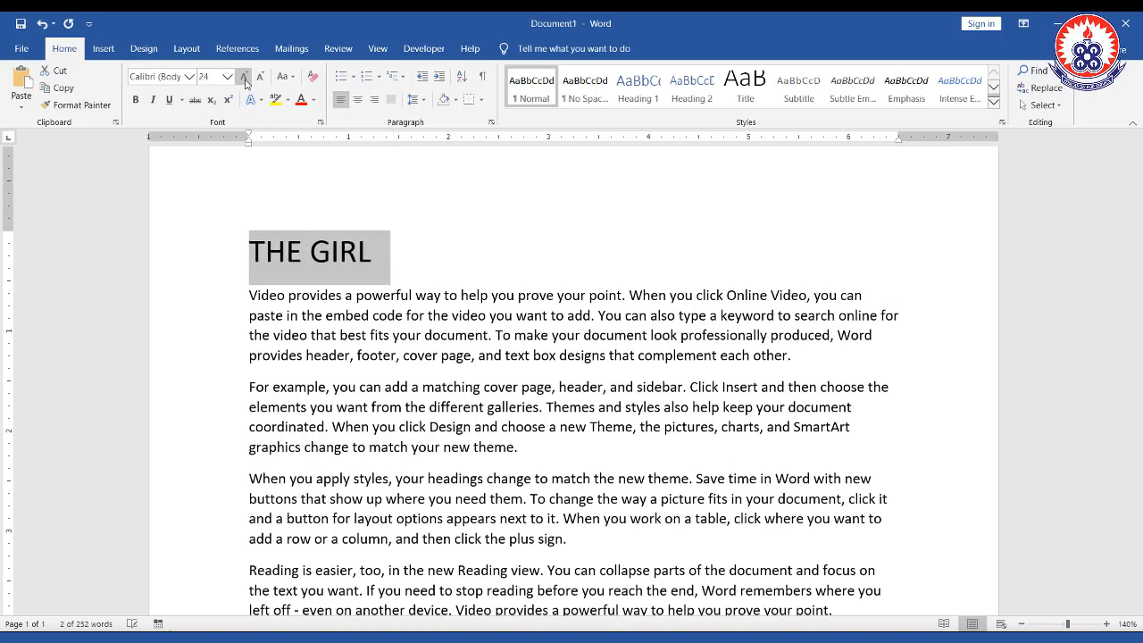
{"action": "left_click", "coordinate": [244, 77]}
{"action": "left_click", "coordinate": [244, 76]}
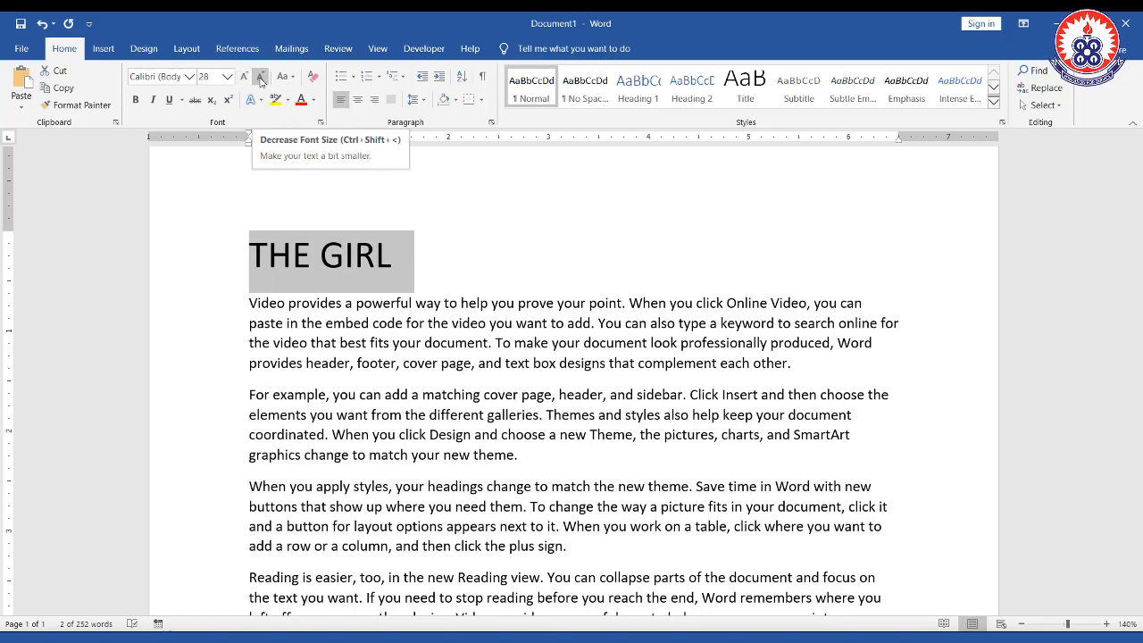
Reduce the THE GIRL heading to size 16 by repeatedly applying Decrease Font Size
{"action": "left_click", "coordinate": [260, 78]}
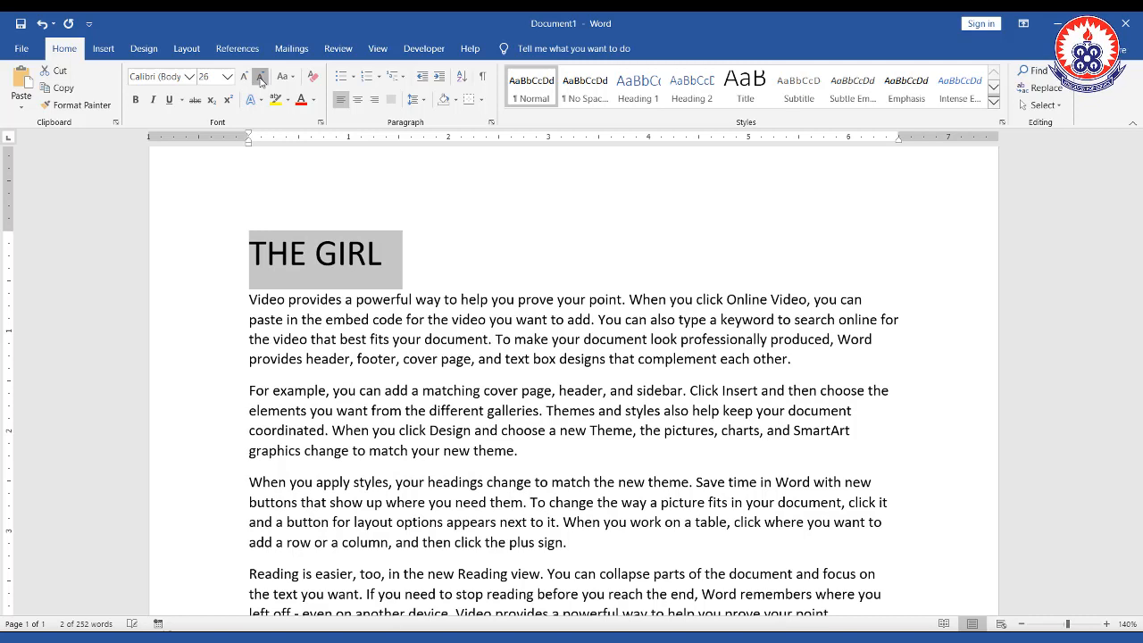
{"action": "left_click", "coordinate": [260, 77]}
{"action": "left_click", "coordinate": [260, 78]}
{"action": "left_click", "coordinate": [260, 77]}
{"action": "left_click", "coordinate": [260, 78]}
{"action": "left_click", "coordinate": [260, 78]}
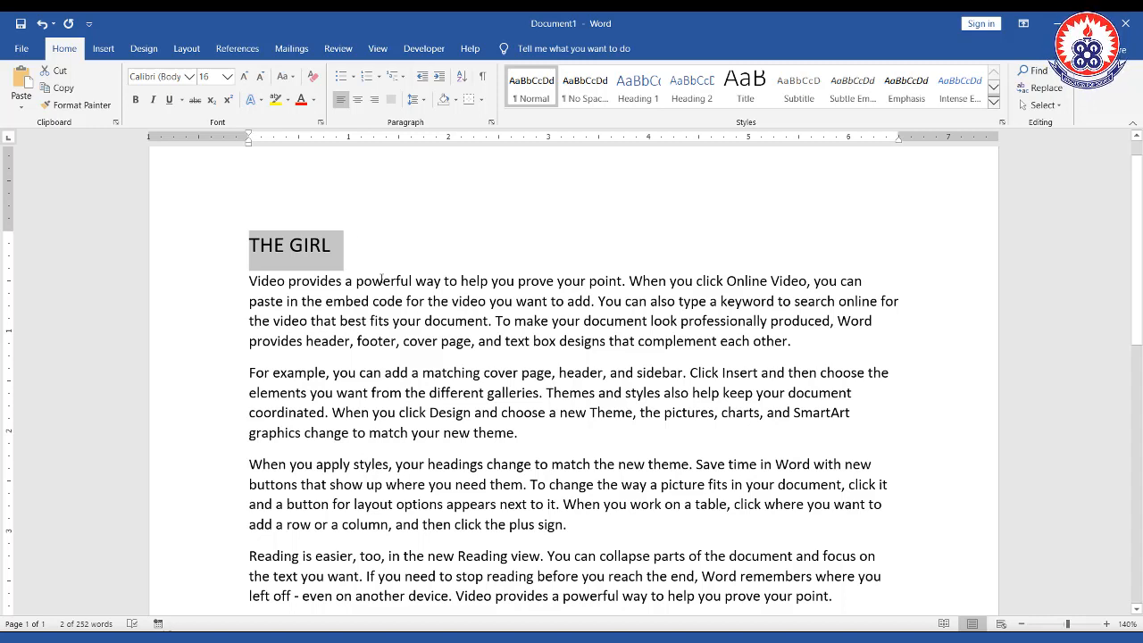
Change the case of the selected THE GIRL heading to all lowercase
{"action": "key", "text": "shift+F3"}
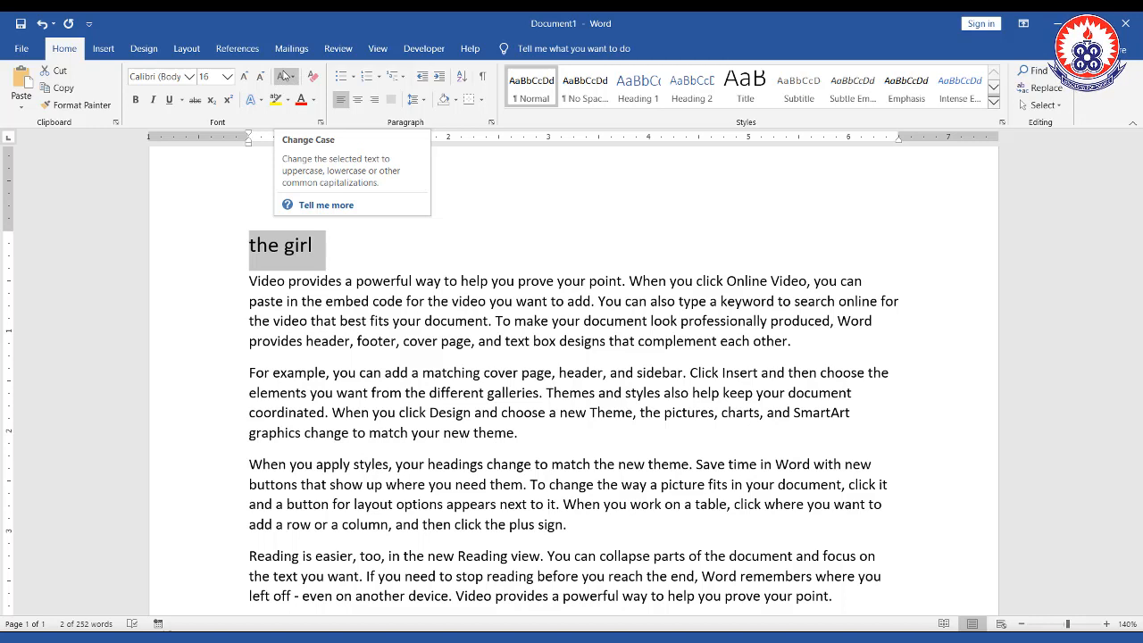
{"action": "left_click_drag", "start_coordinate": [270, 65], "coordinate": [302, 88]}
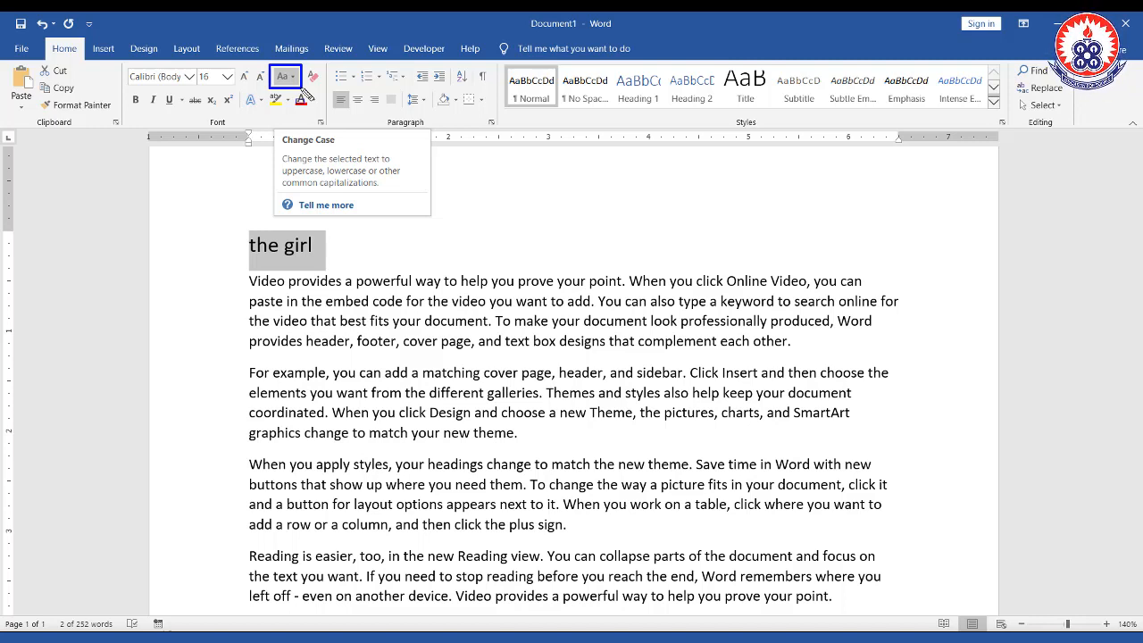
Change the case of the heading above the first paragraph to Sentence case, followed by lowercase
{"action": "key", "text": "Escape"}
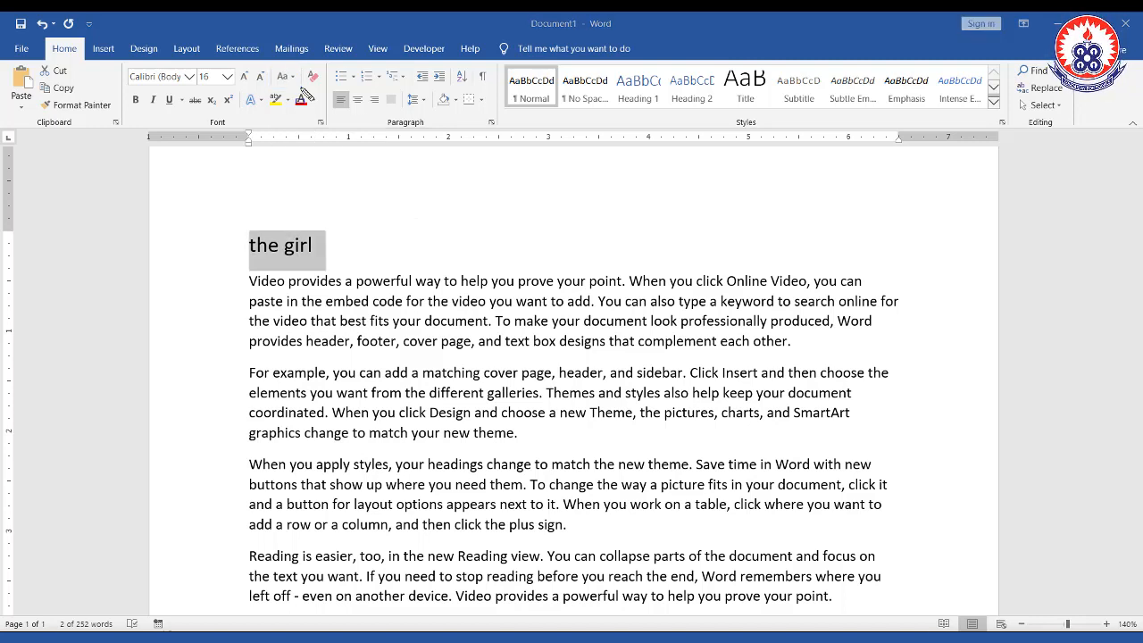
{"action": "left_click", "coordinate": [342, 239]}
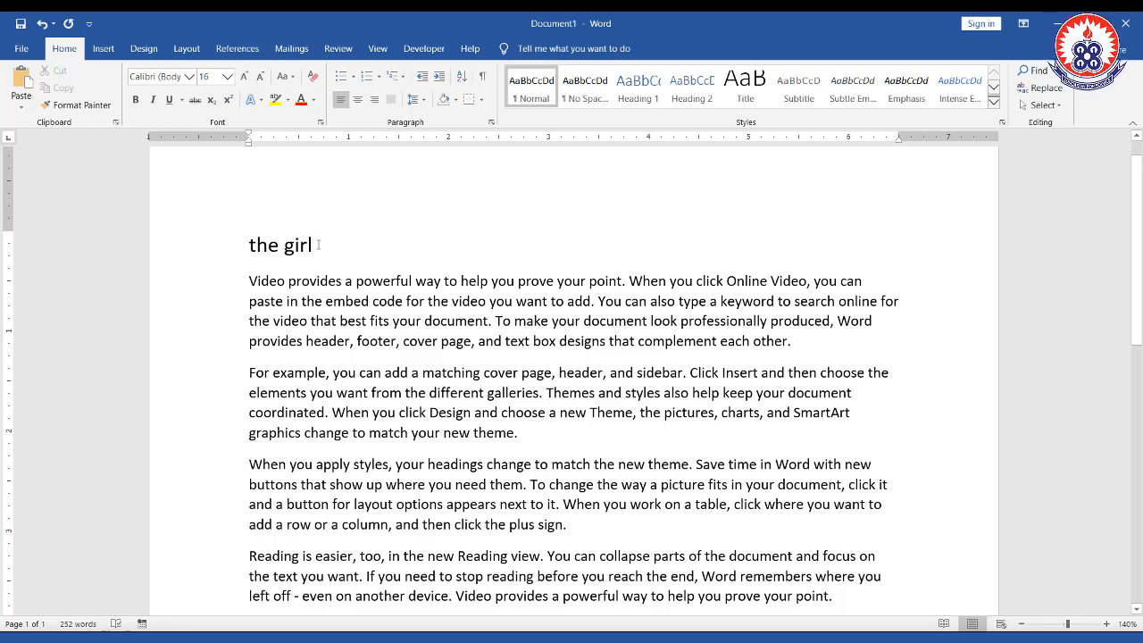
{"action": "triple_click", "coordinate": [313, 245]}
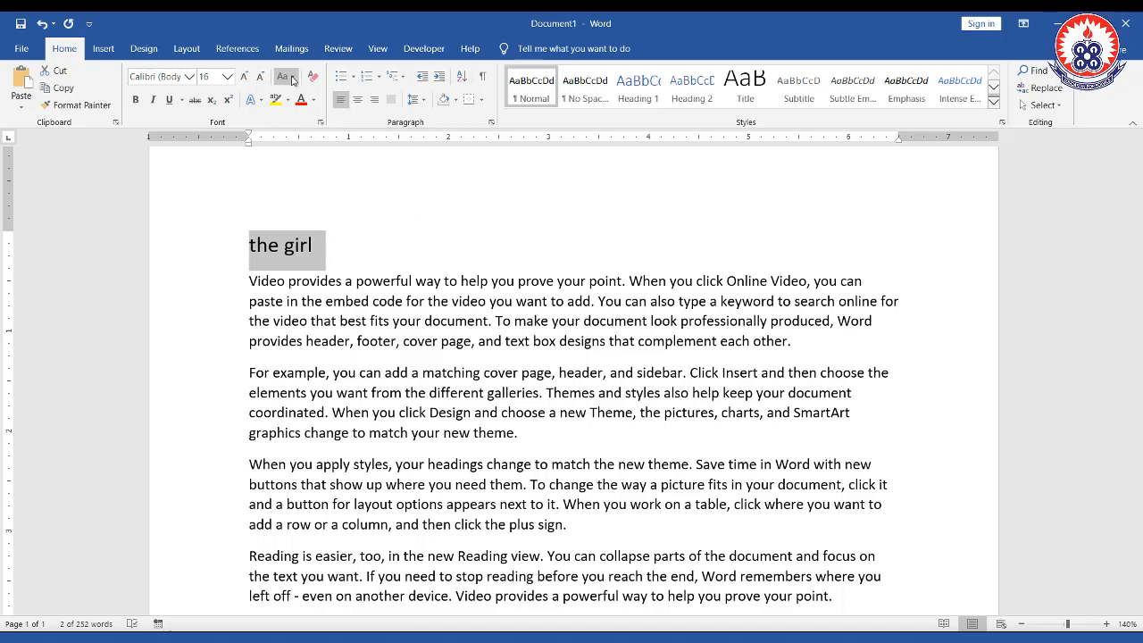
{"action": "left_click", "coordinate": [292, 77]}
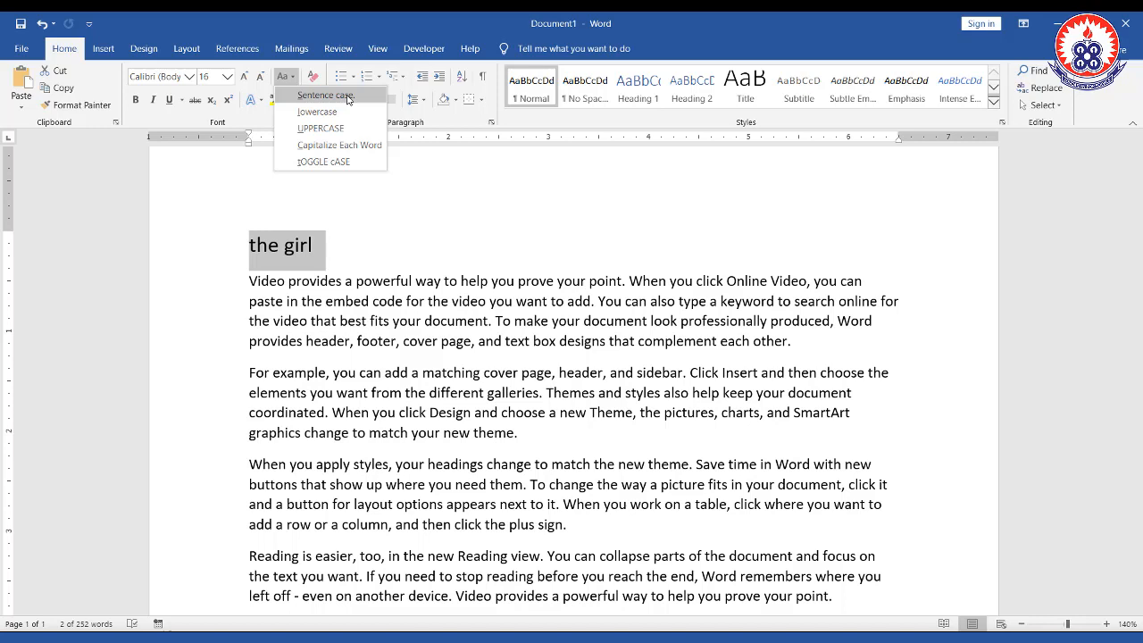
{"action": "left_click", "coordinate": [348, 98]}
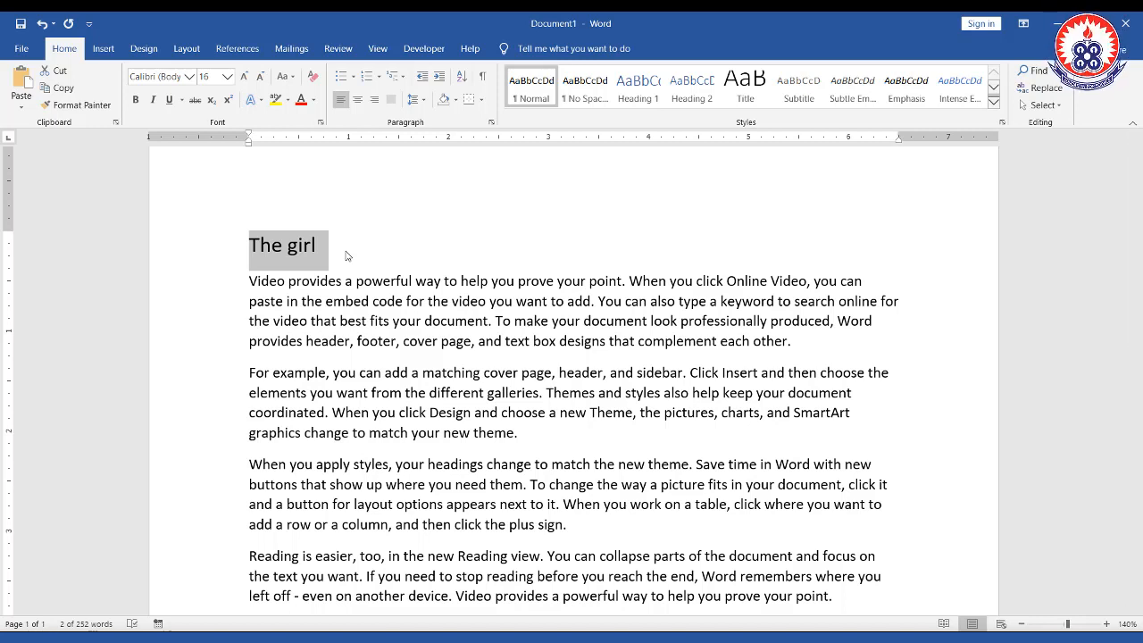
{"action": "left_click", "coordinate": [292, 78]}
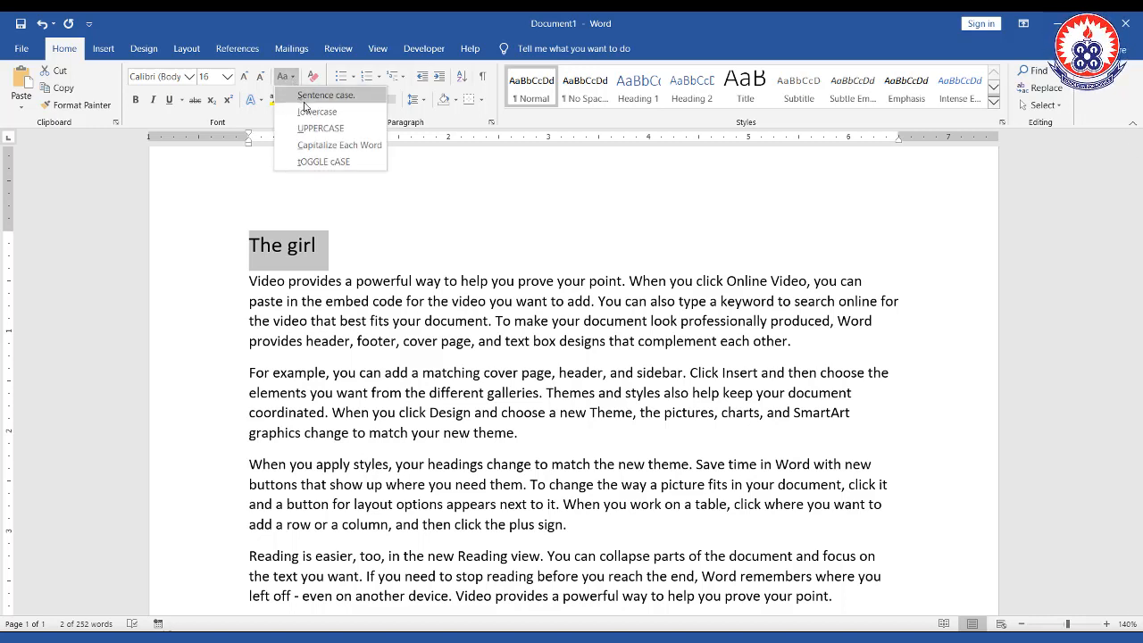
{"action": "left_click", "coordinate": [311, 112]}
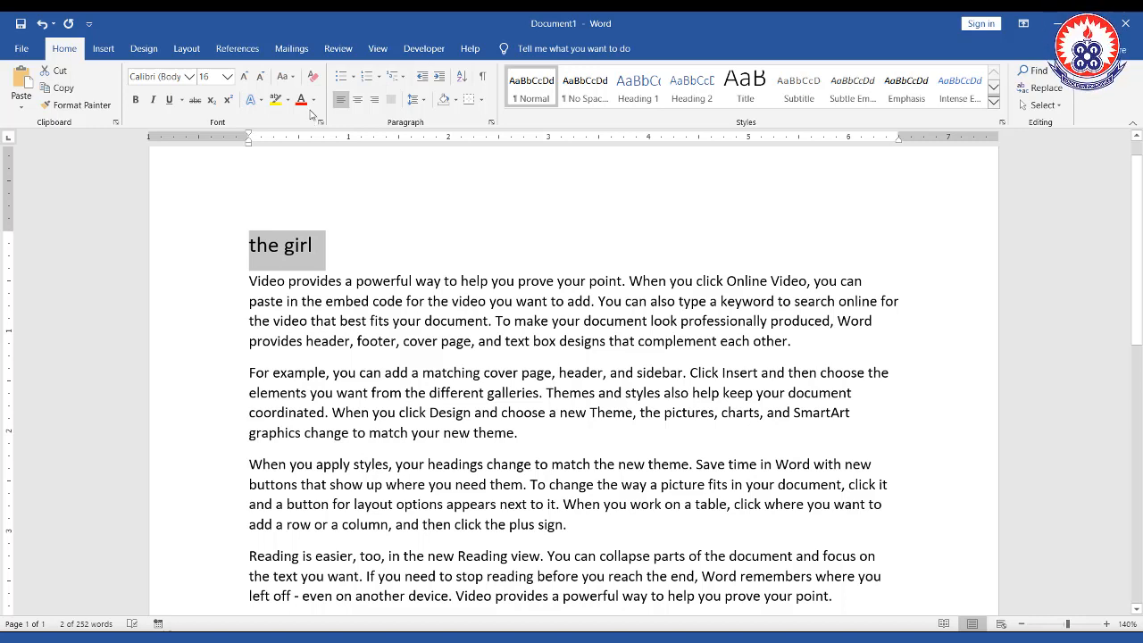
Change the selected heading to UPPERCASE and then to Capitalize Each Word
{"action": "left_click", "coordinate": [294, 78]}
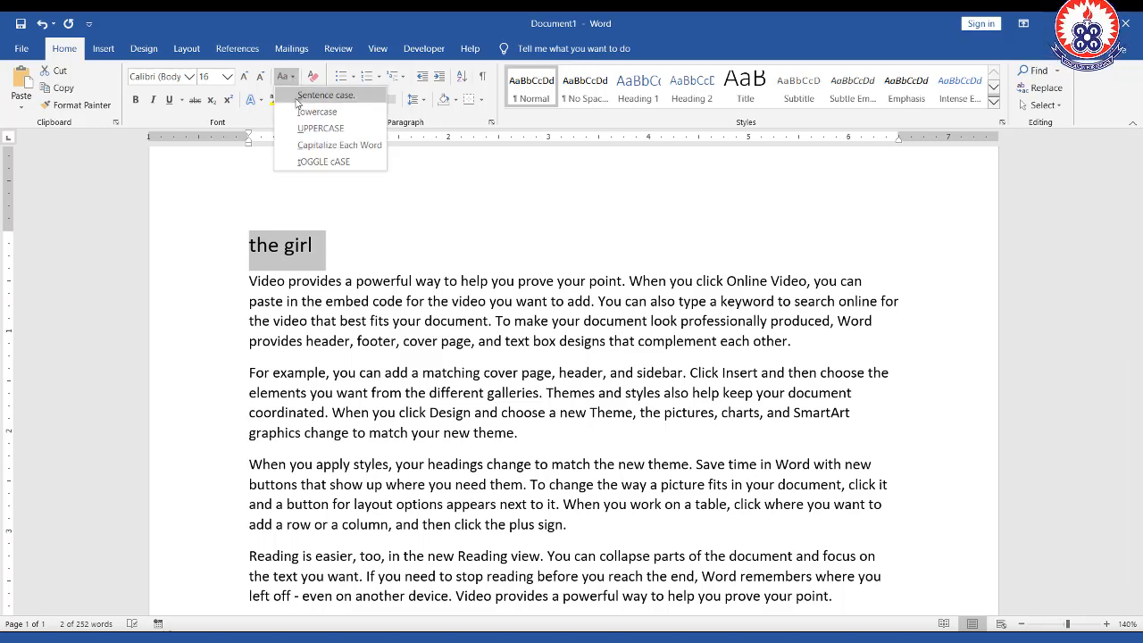
{"action": "left_click", "coordinate": [307, 131]}
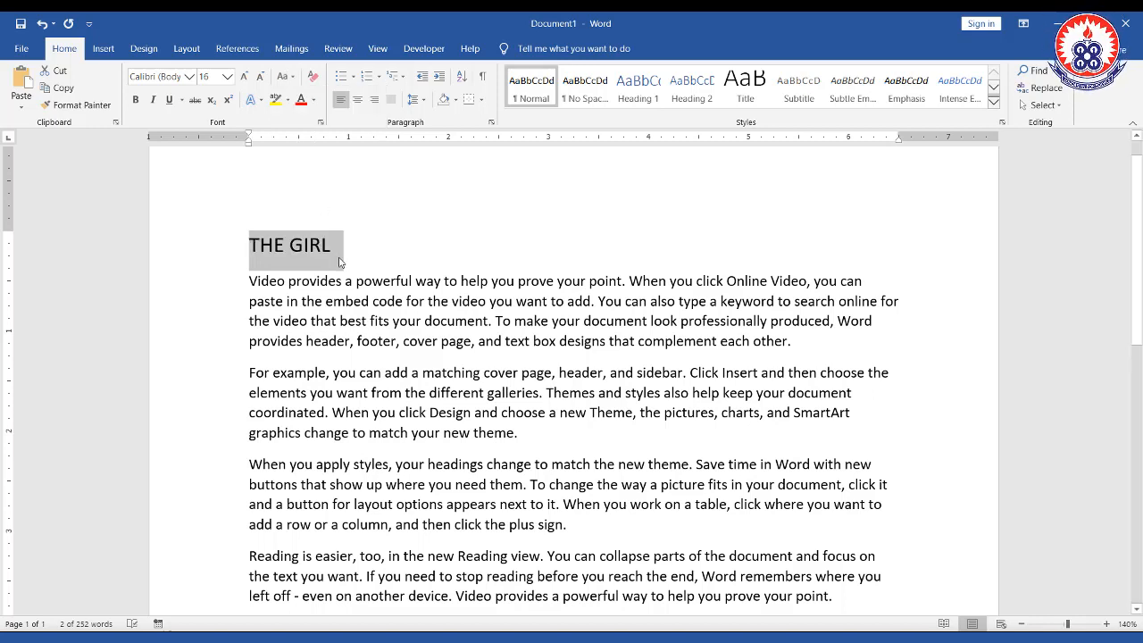
{"action": "left_click", "coordinate": [293, 78]}
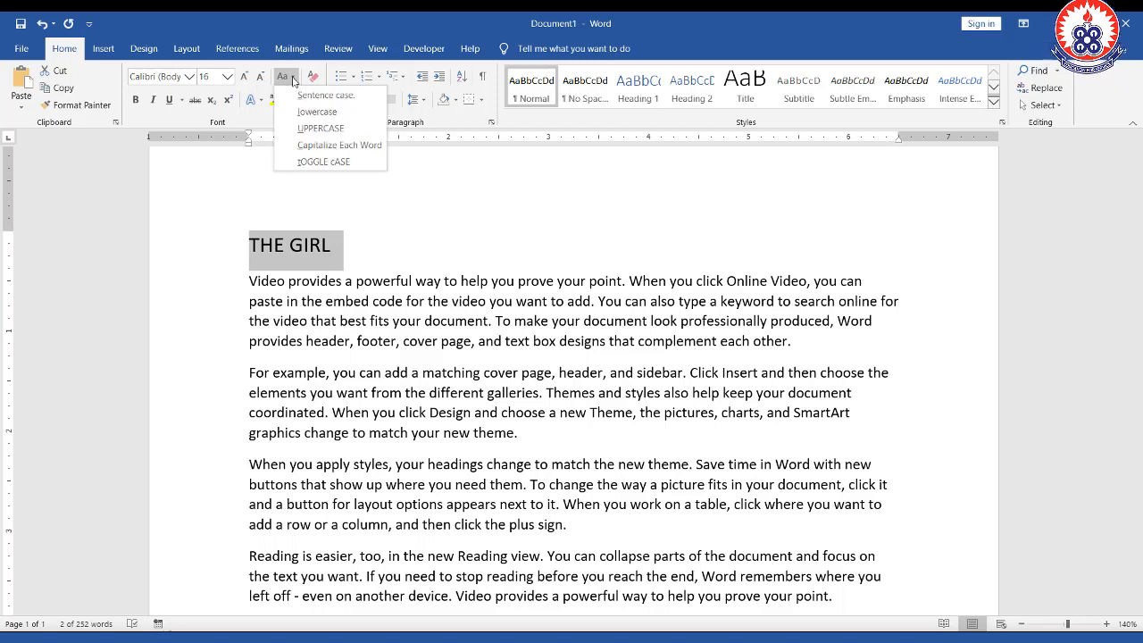
{"action": "left_click", "coordinate": [307, 147]}
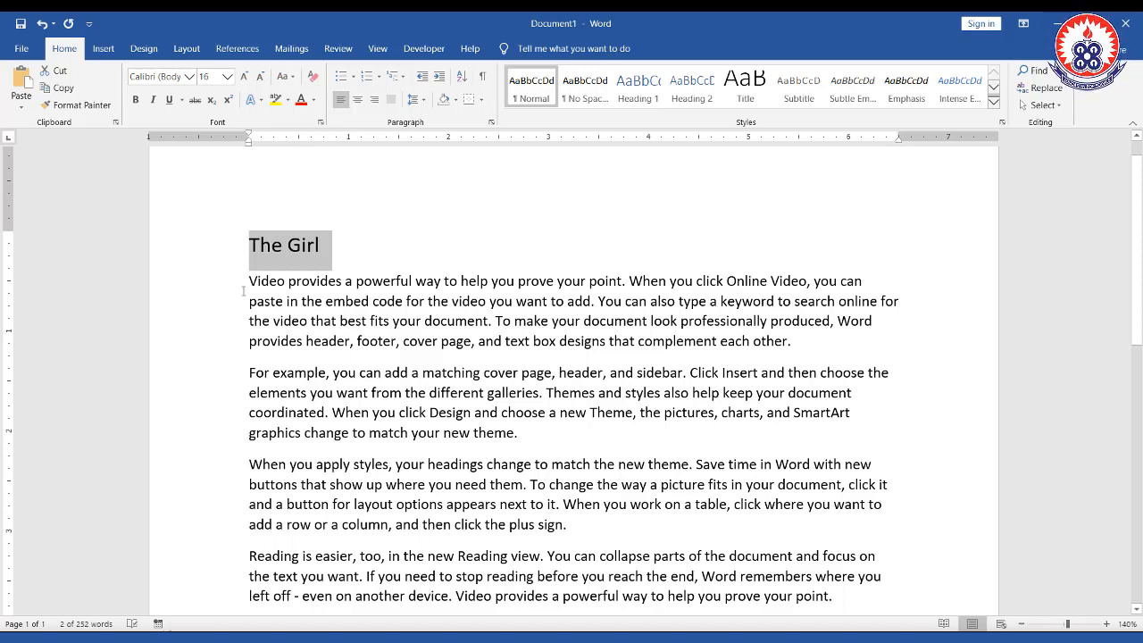
Change the case of the first body paragraph, starting with "Video provides", to Capitalize Each Word
{"action": "left_click_drag", "start_coordinate": [251, 281], "coordinate": [808, 342]}
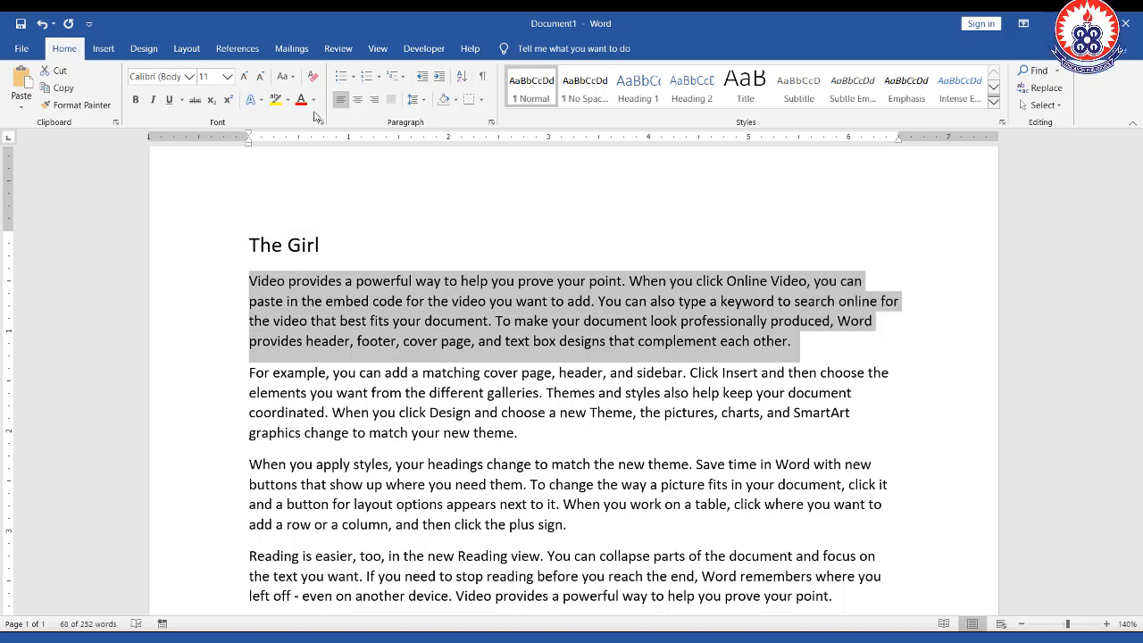
{"action": "left_click", "coordinate": [294, 78]}
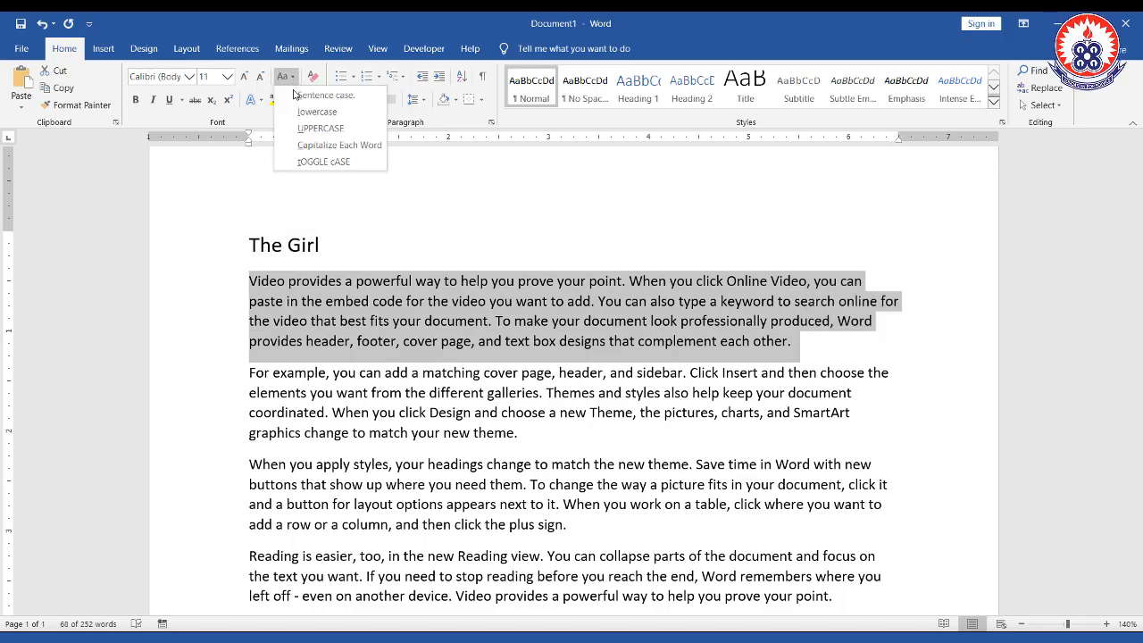
{"action": "left_click", "coordinate": [303, 146]}
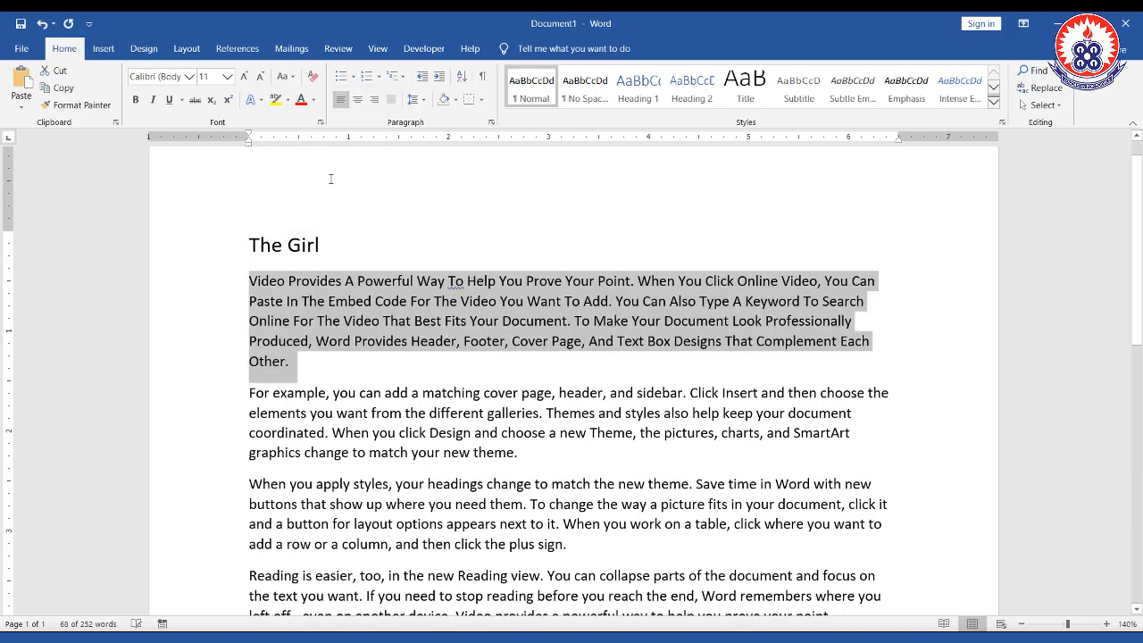
{"action": "left_click", "coordinate": [260, 289]}
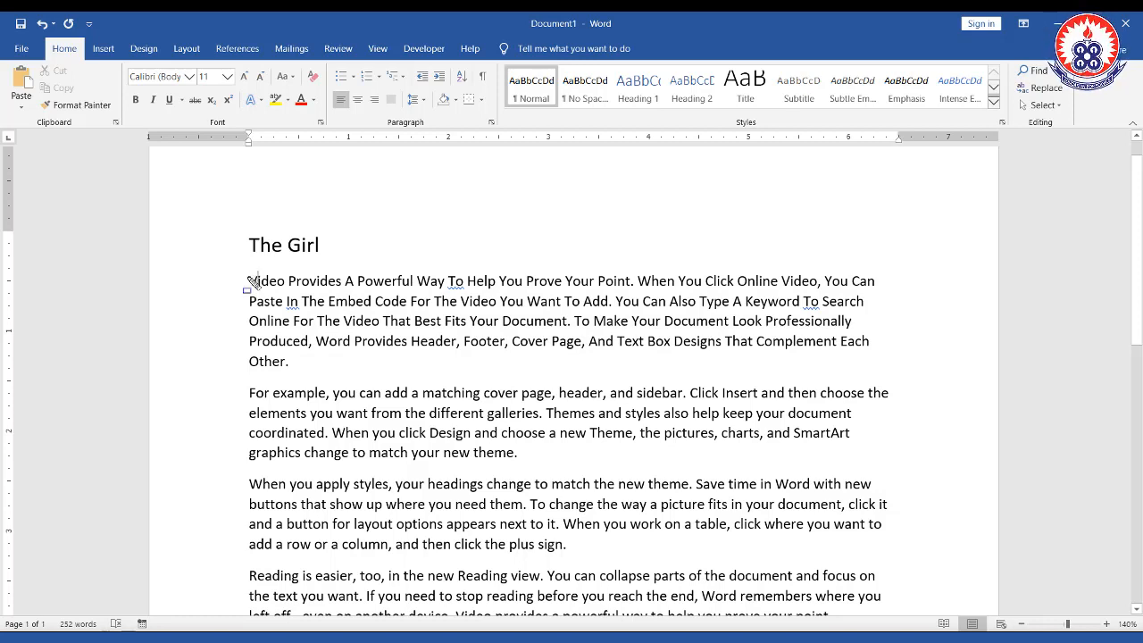
{"action": "mouse_move", "coordinate": [244, 268]}
{"action": "left_mouse_down"}
{"action": "mouse_move", "coordinate": [286, 290]}
{"action": "mouse_move", "coordinate": [448, 291]}
{"action": "mouse_move", "coordinate": [483, 309]}
{"action": "mouse_move", "coordinate": [467, 290]}
{"action": "left_mouse_up"}
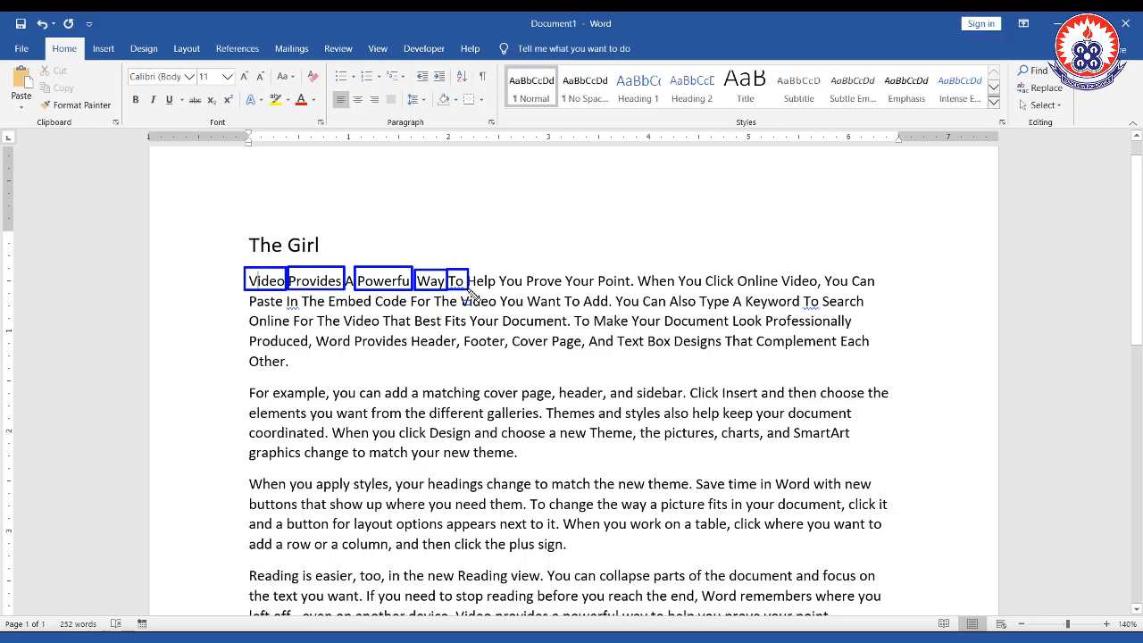
{"action": "key", "text": "Escape"}
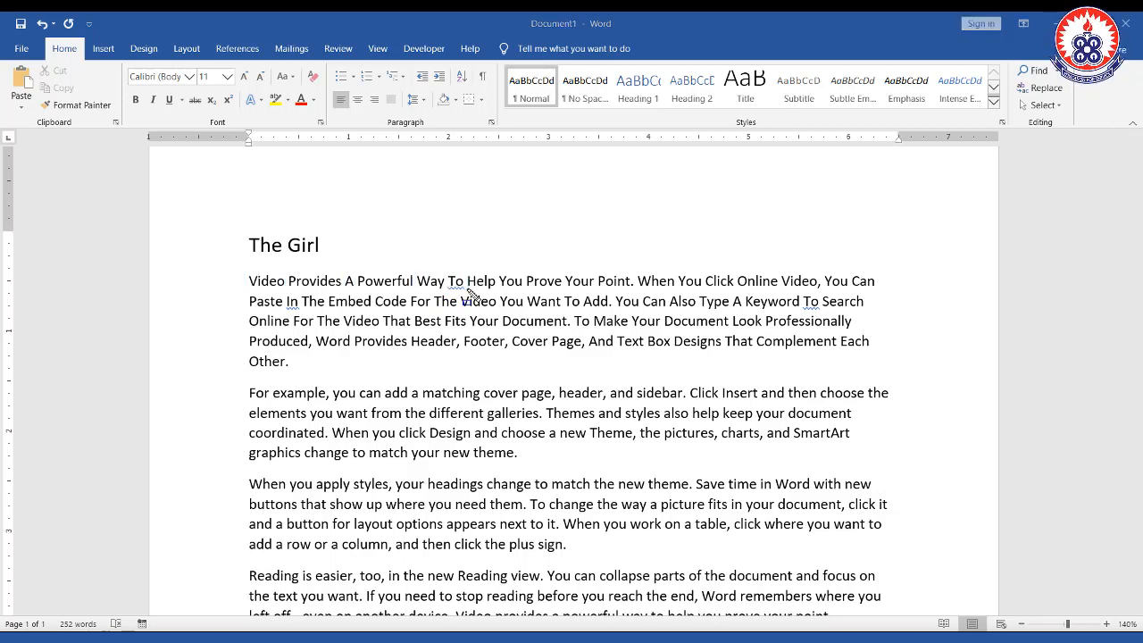
{"action": "left_click", "coordinate": [294, 80]}
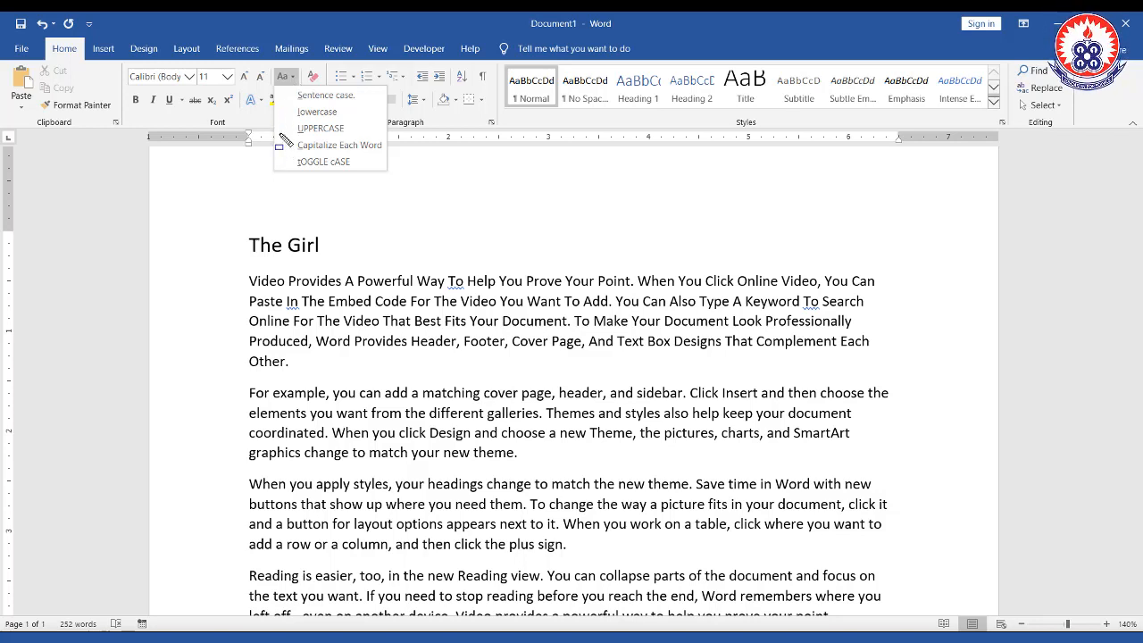
{"action": "mouse_move", "coordinate": [279, 134]}
{"action": "left_mouse_down"}
{"action": "mouse_move", "coordinate": [379, 142]}
{"action": "mouse_move", "coordinate": [386, 153]}
{"action": "left_mouse_up"}
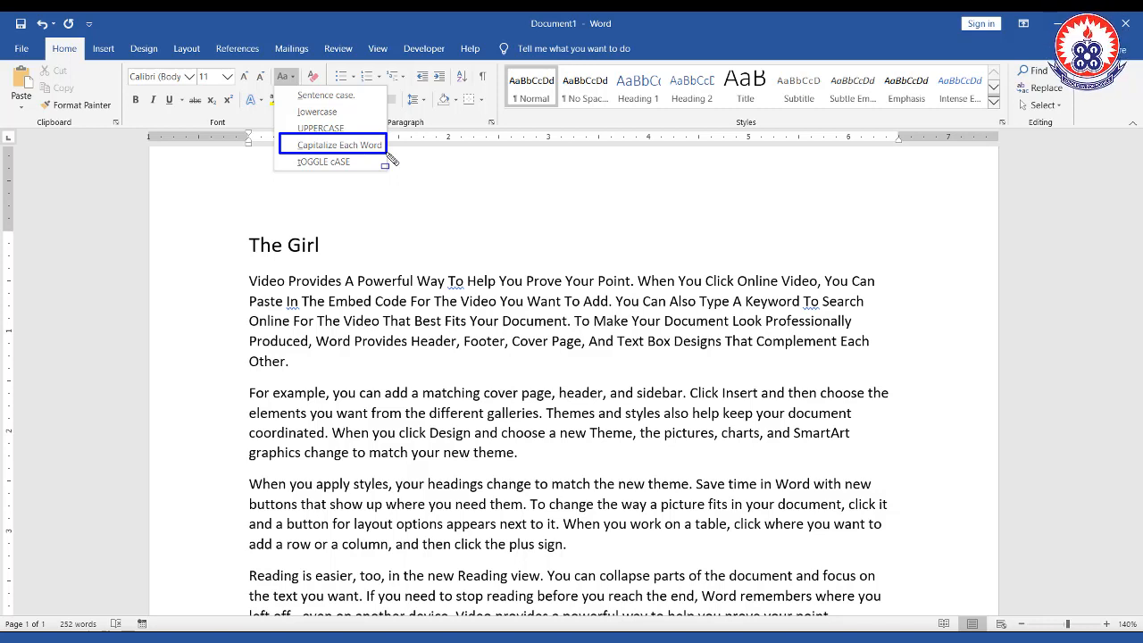
{"action": "key", "text": "Escape"}
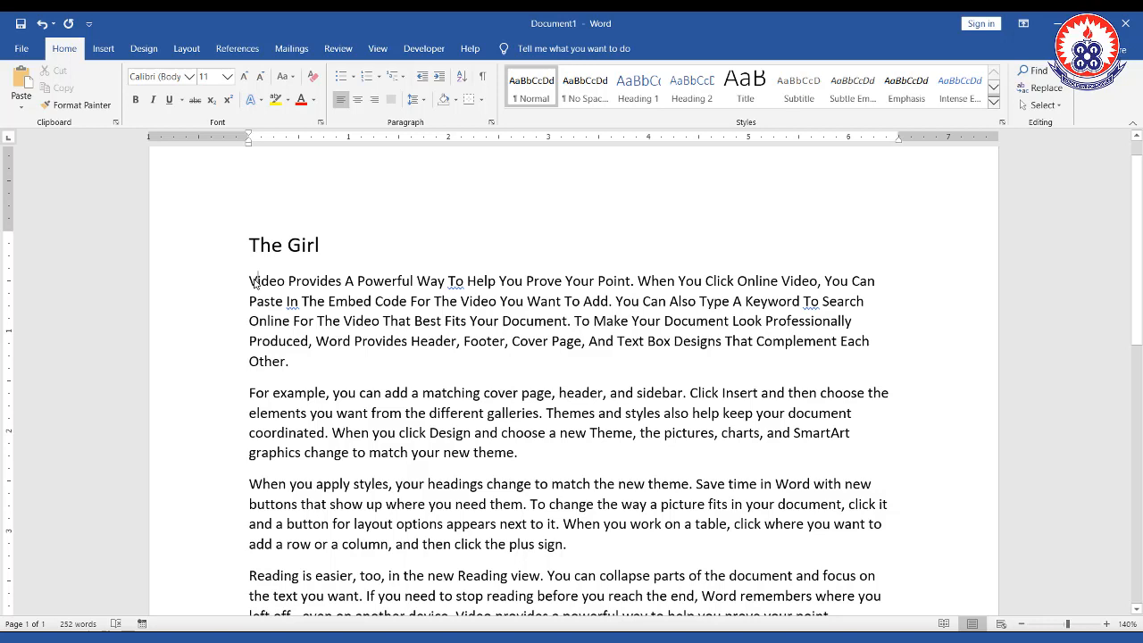
Apply tOGGLE cASE to the entire first body paragraph under the The Girl heading
{"action": "left_click_drag", "start_coordinate": [249, 280], "coordinate": [288, 361]}
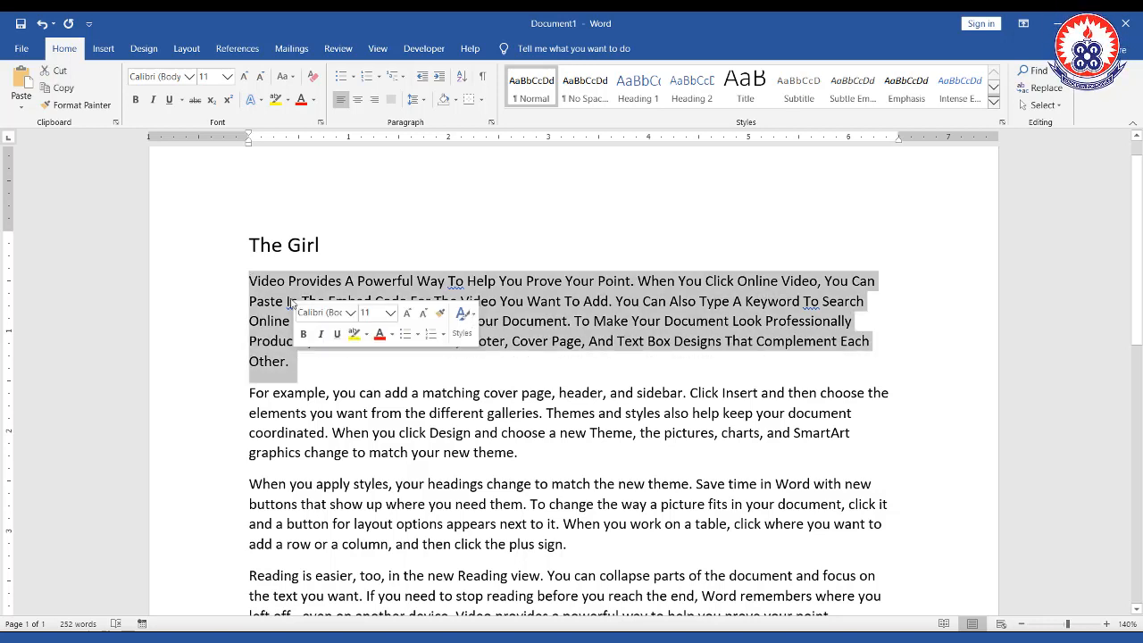
{"action": "left_click", "coordinate": [284, 76]}
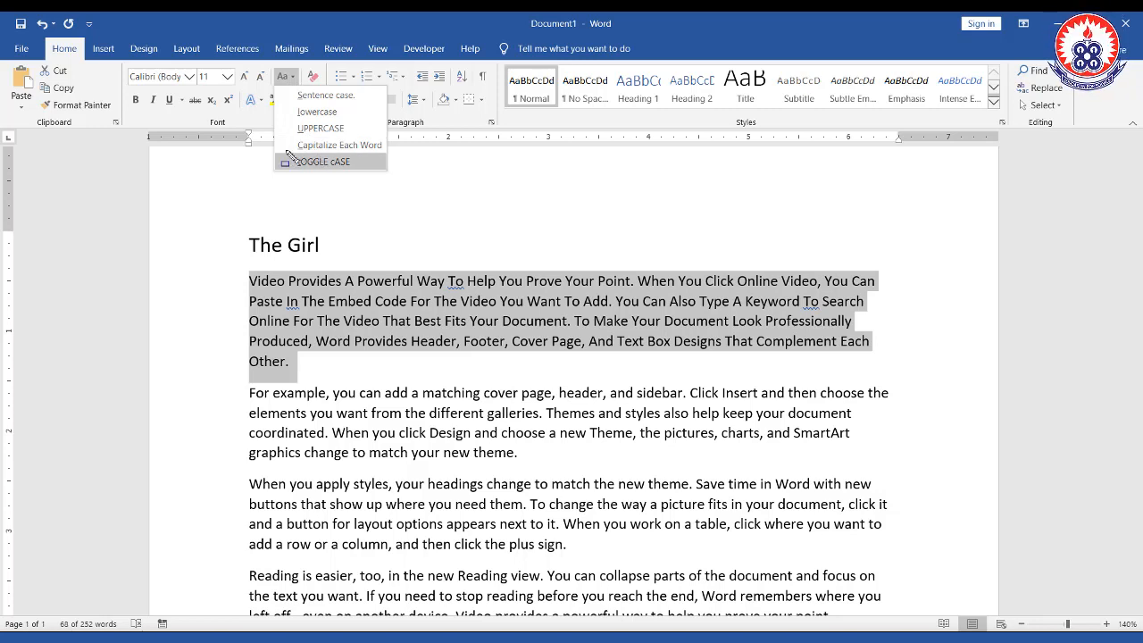
{"action": "left_click_drag", "start_coordinate": [277, 154], "coordinate": [383, 169]}
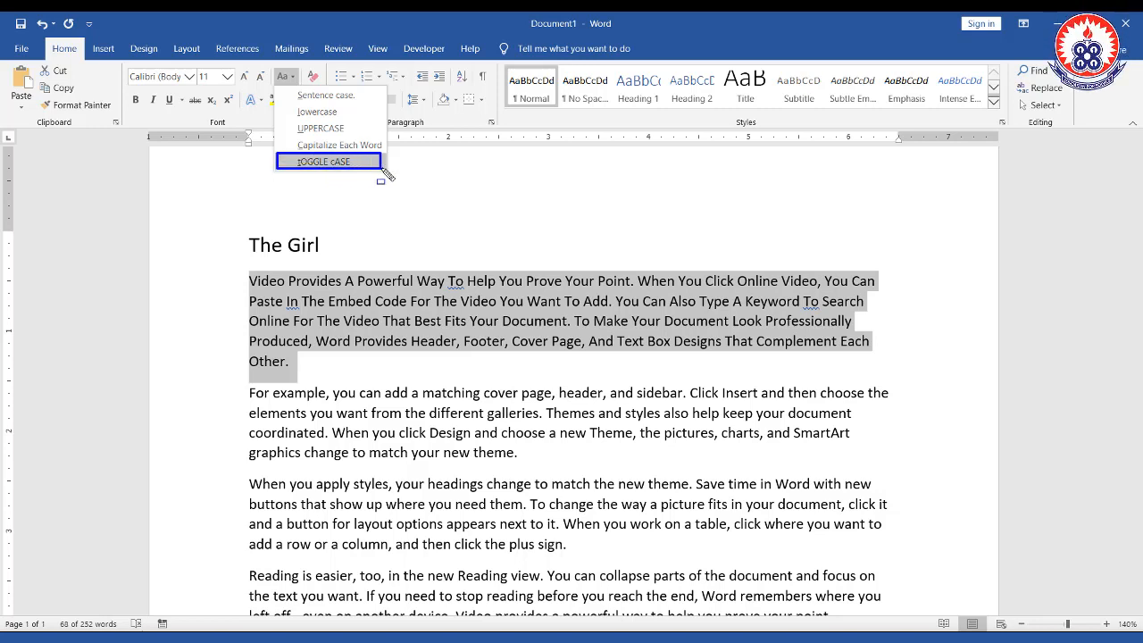
{"action": "key", "text": "Escape"}
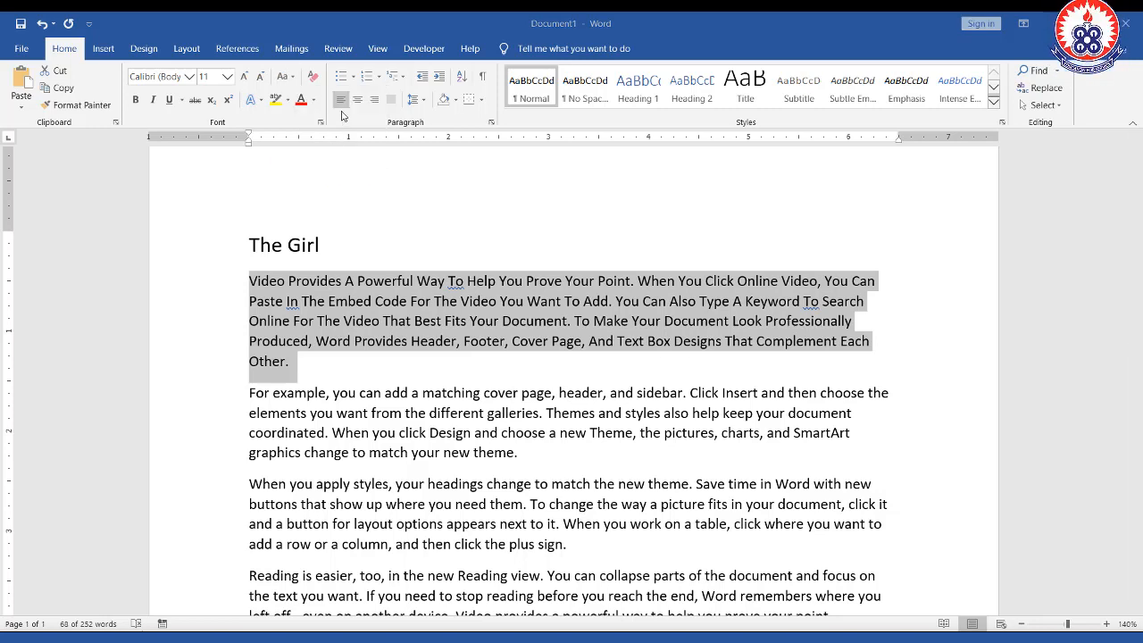
{"action": "left_click", "coordinate": [291, 79]}
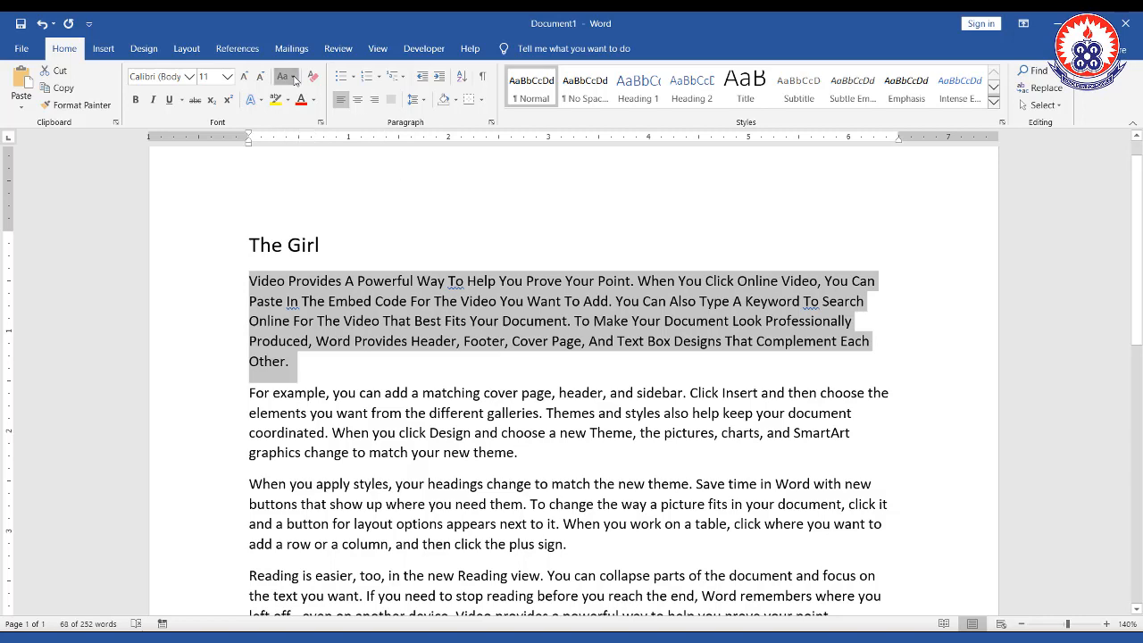
{"action": "left_click", "coordinate": [312, 162]}
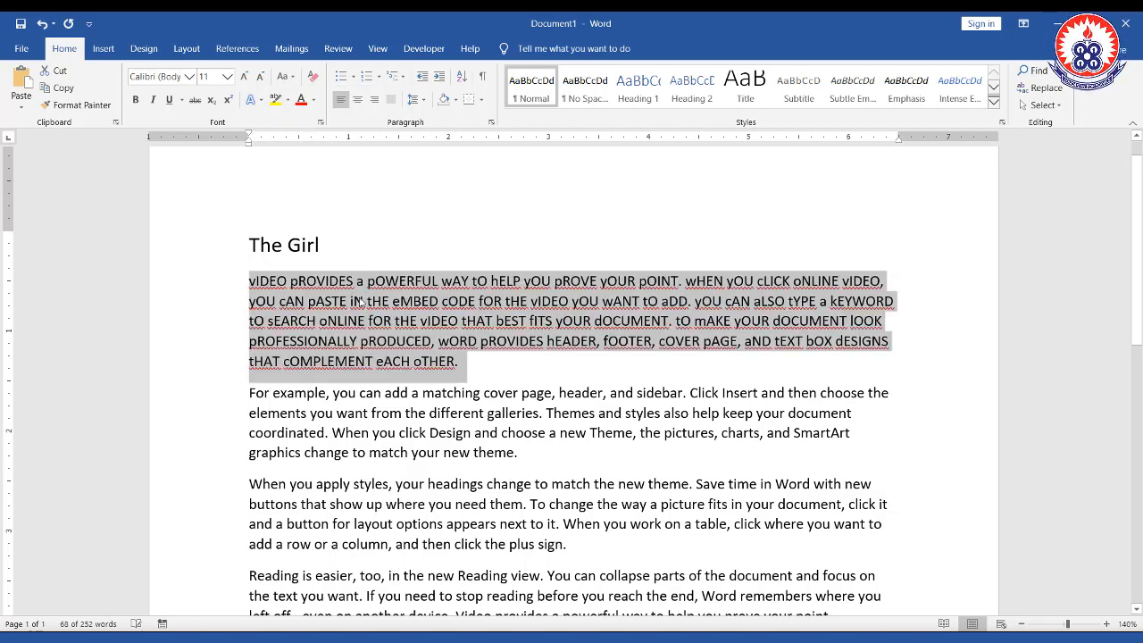
{"action": "key", "text": "Left"}
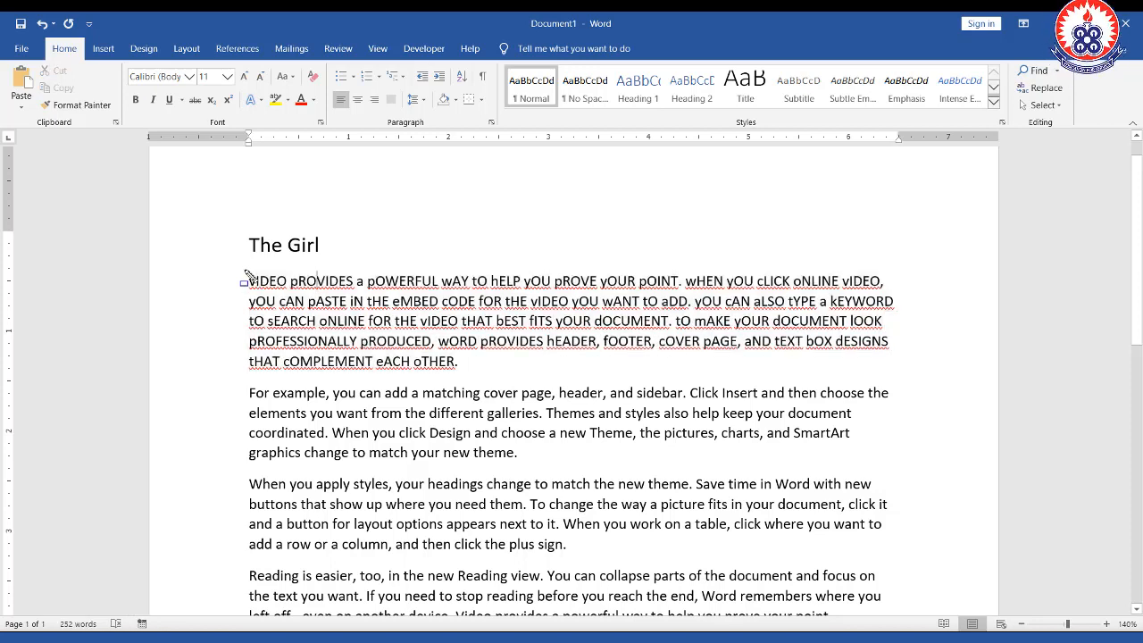
{"action": "left_click_drag", "start_coordinate": [243, 266], "coordinate": [290, 295]}
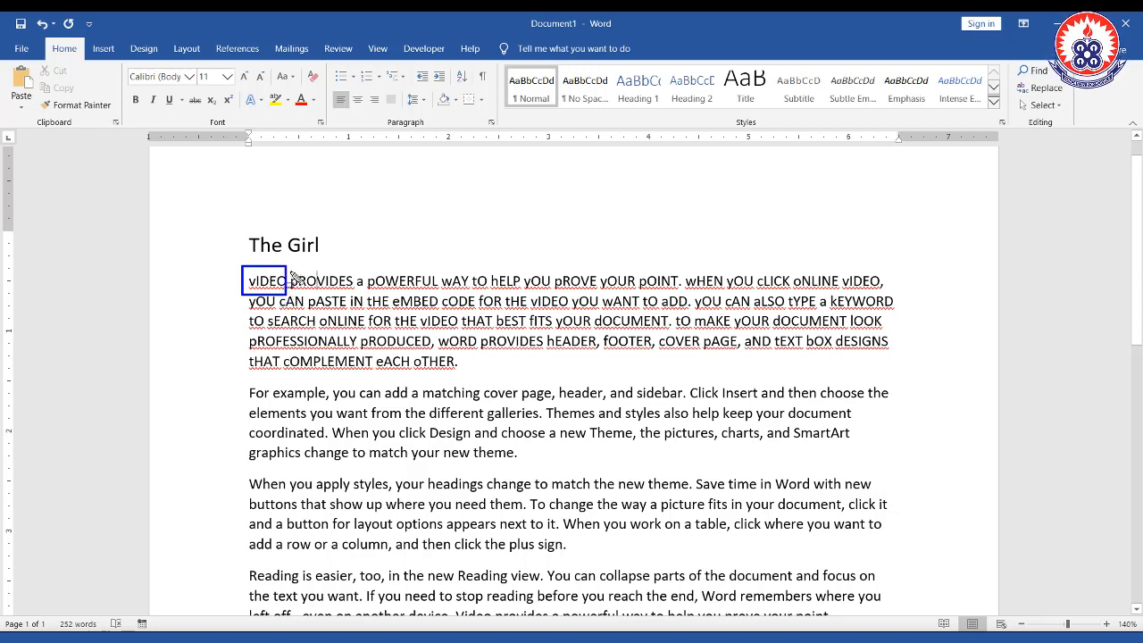
{"action": "mouse_move", "coordinate": [290, 269]}
{"action": "left_mouse_down"}
{"action": "mouse_move", "coordinate": [316, 292]}
{"action": "mouse_move", "coordinate": [354, 294]}
{"action": "left_mouse_up"}
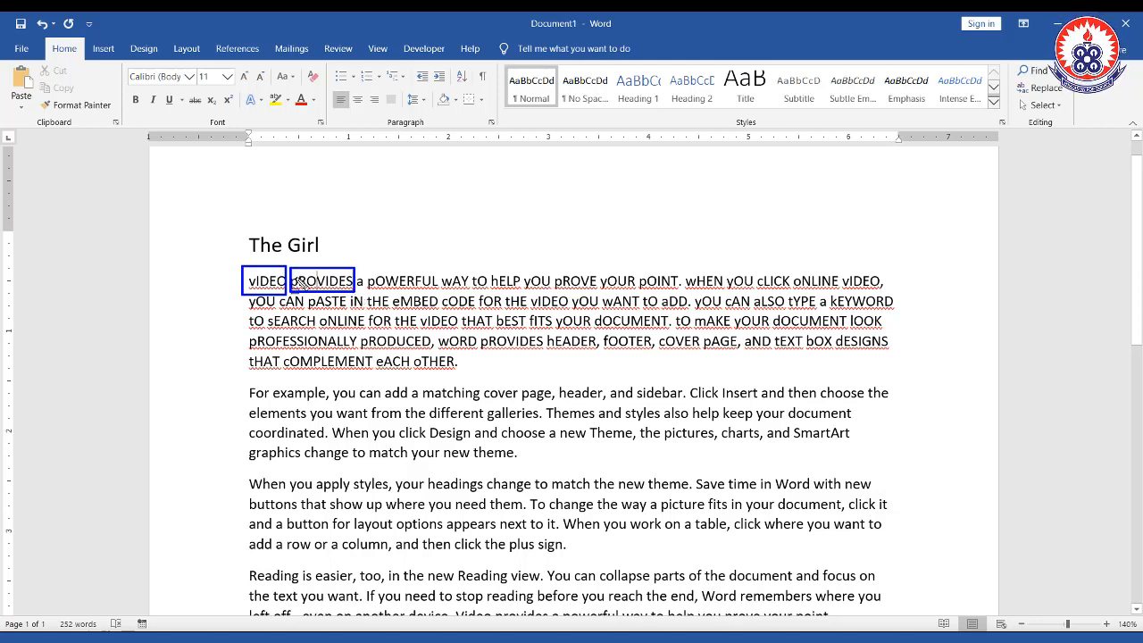
{"action": "mouse_move", "coordinate": [362, 268]}
{"action": "left_mouse_down"}
{"action": "mouse_move", "coordinate": [455, 308]}
{"action": "mouse_move", "coordinate": [442, 295]}
{"action": "left_mouse_up"}
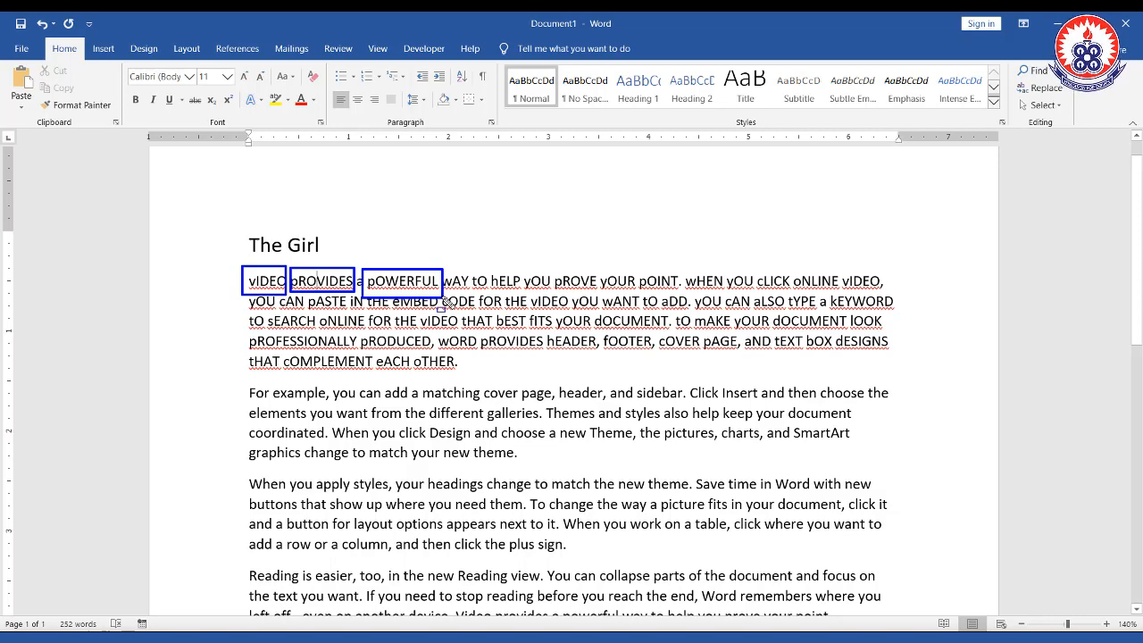
{"action": "key", "text": "Escape"}
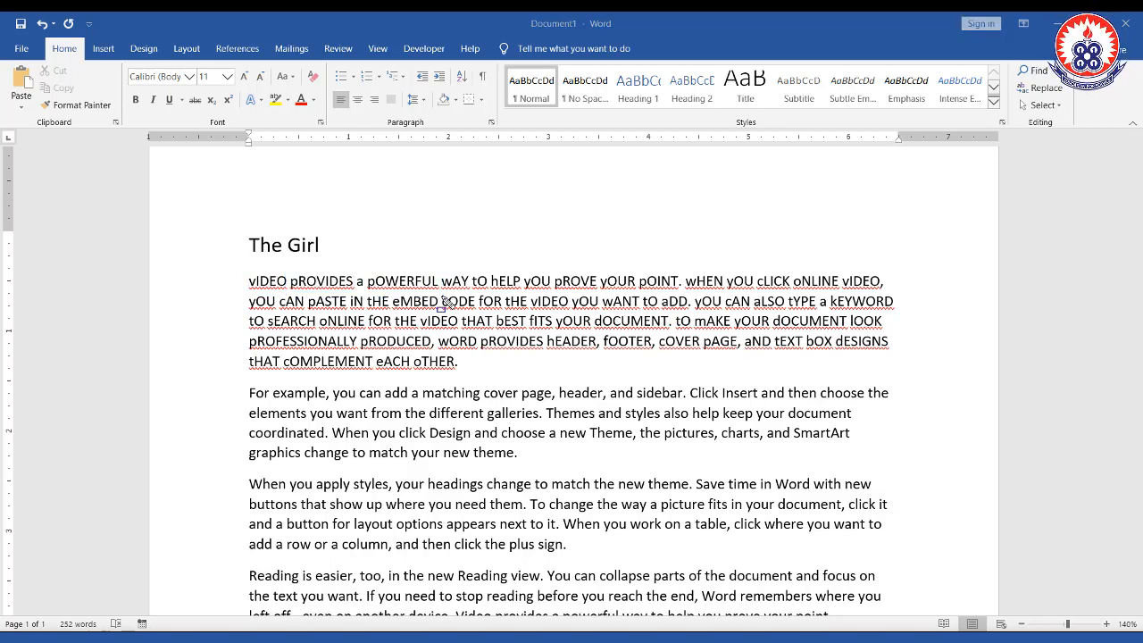
Undo the toggle case and Capitalize Each Word changes on the first body paragraph
{"action": "key", "text": "ctrl+z"}
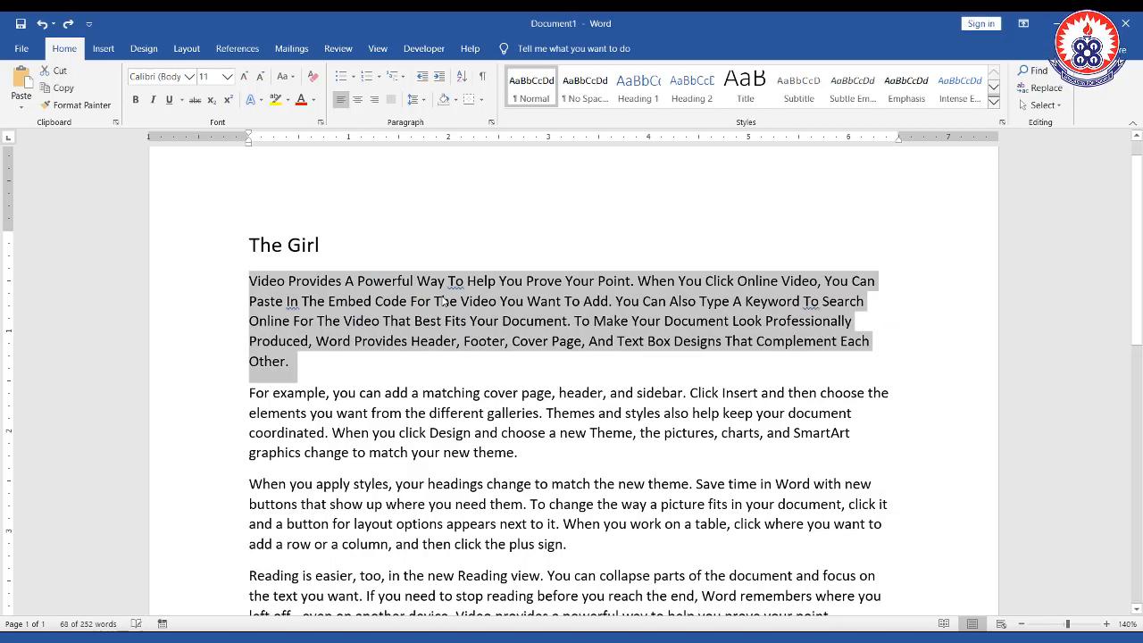
{"action": "key", "text": "ctrl+z"}
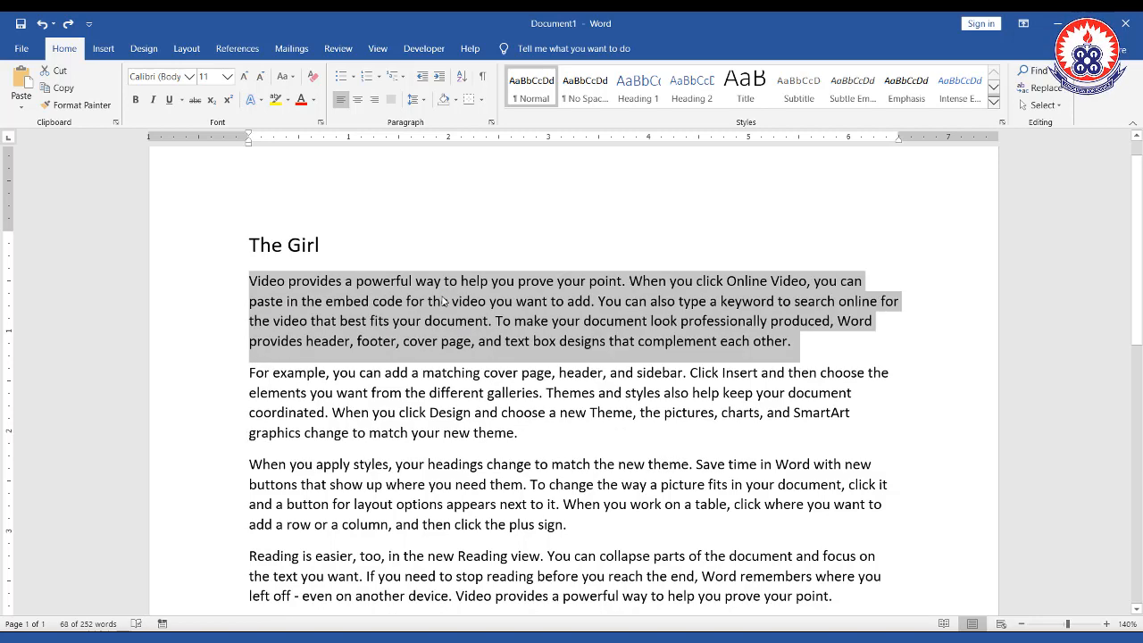
{"action": "triple_click", "coordinate": [322, 241]}
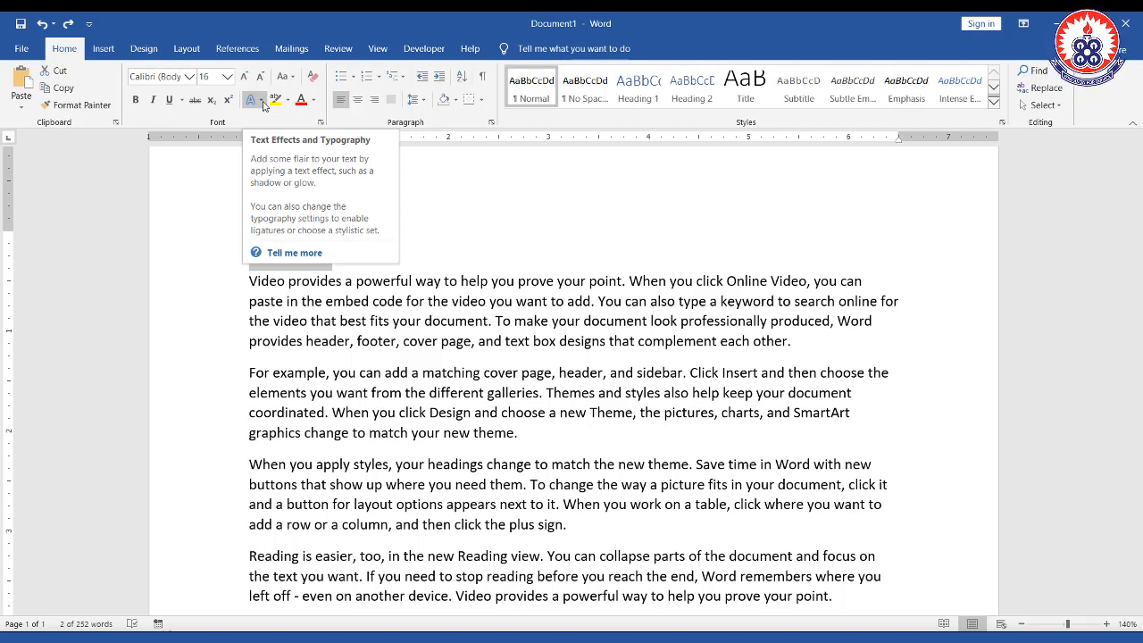
{"action": "left_click", "coordinate": [261, 100]}
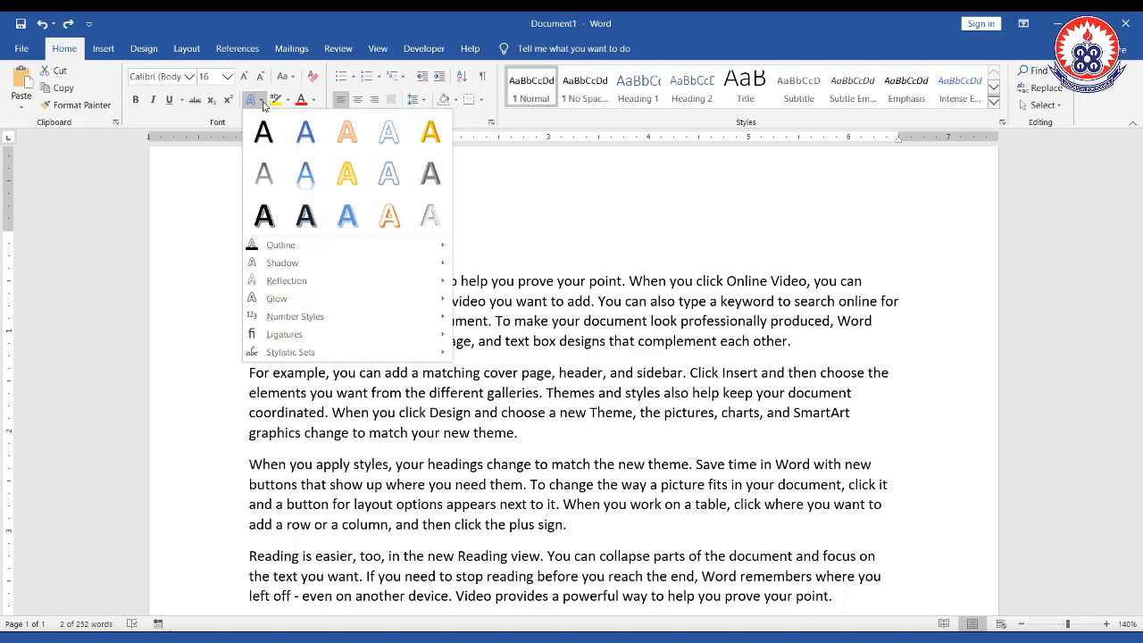
{"action": "left_click", "coordinate": [263, 104]}
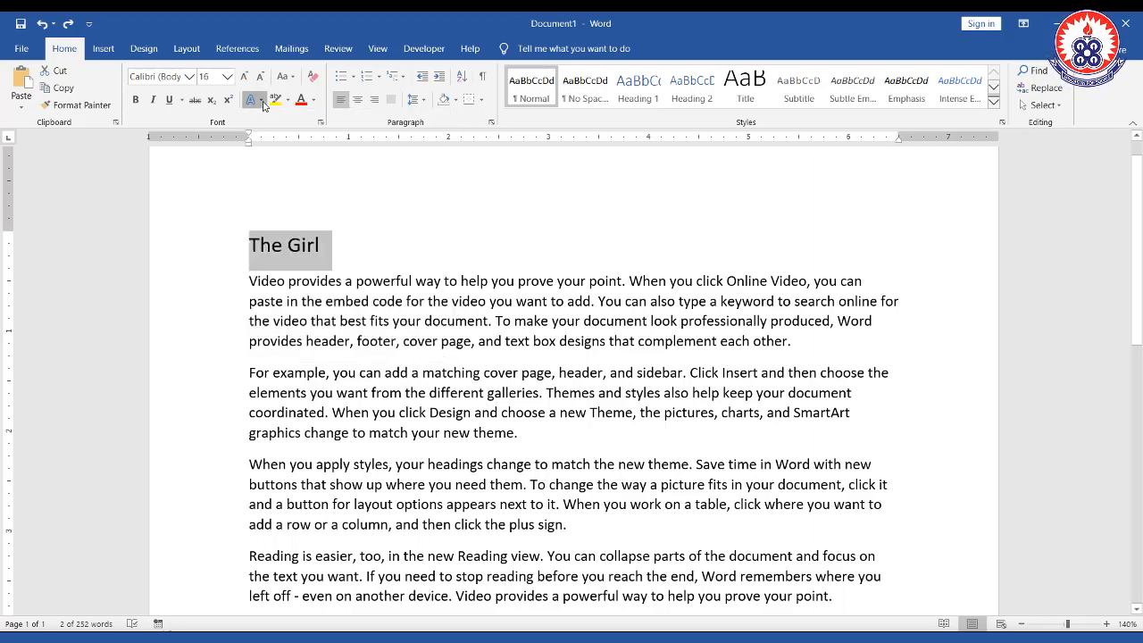
{"action": "left_click", "coordinate": [330, 254]}
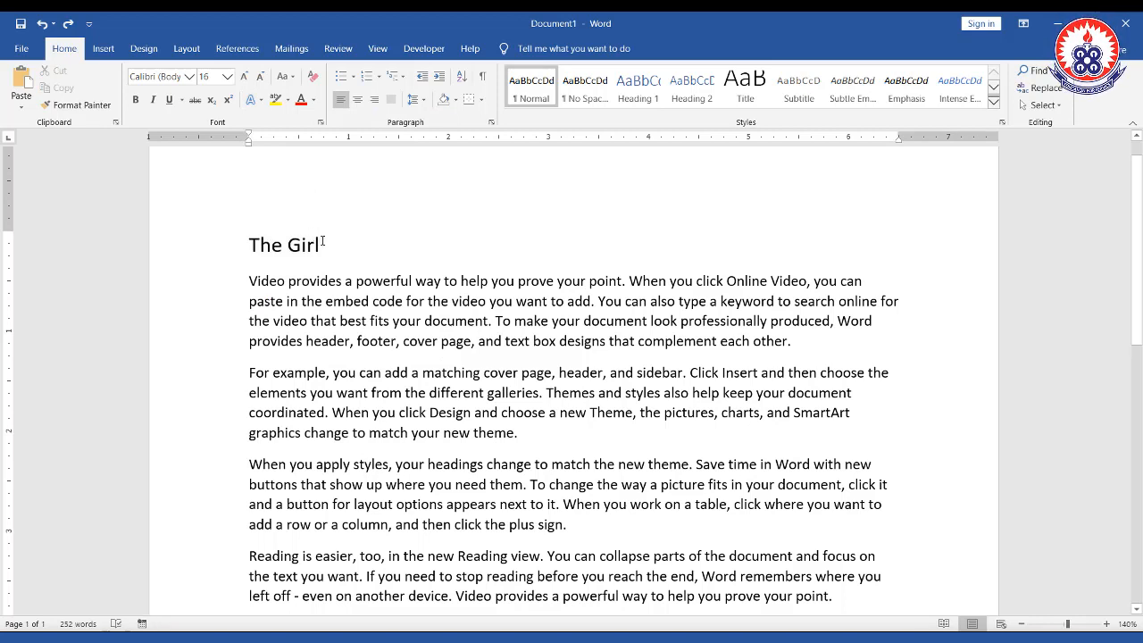
Apply the blue gradient text effect with a reflection to the The Girl heading
{"action": "left_click_drag", "start_coordinate": [264, 241], "coordinate": [333, 244]}
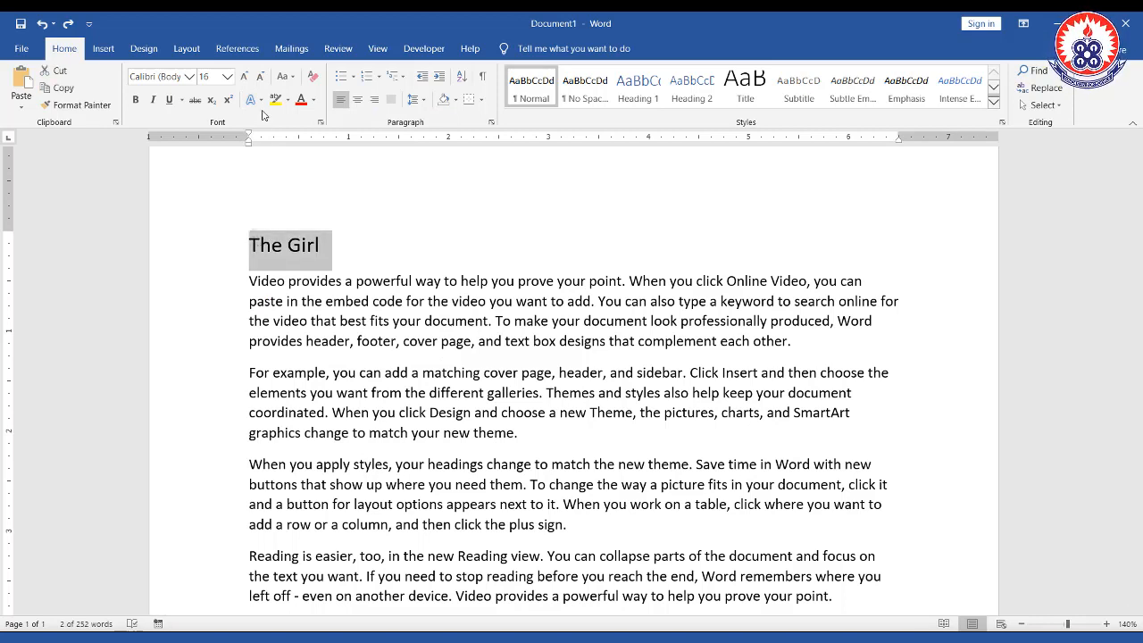
{"action": "left_click", "coordinate": [227, 77]}
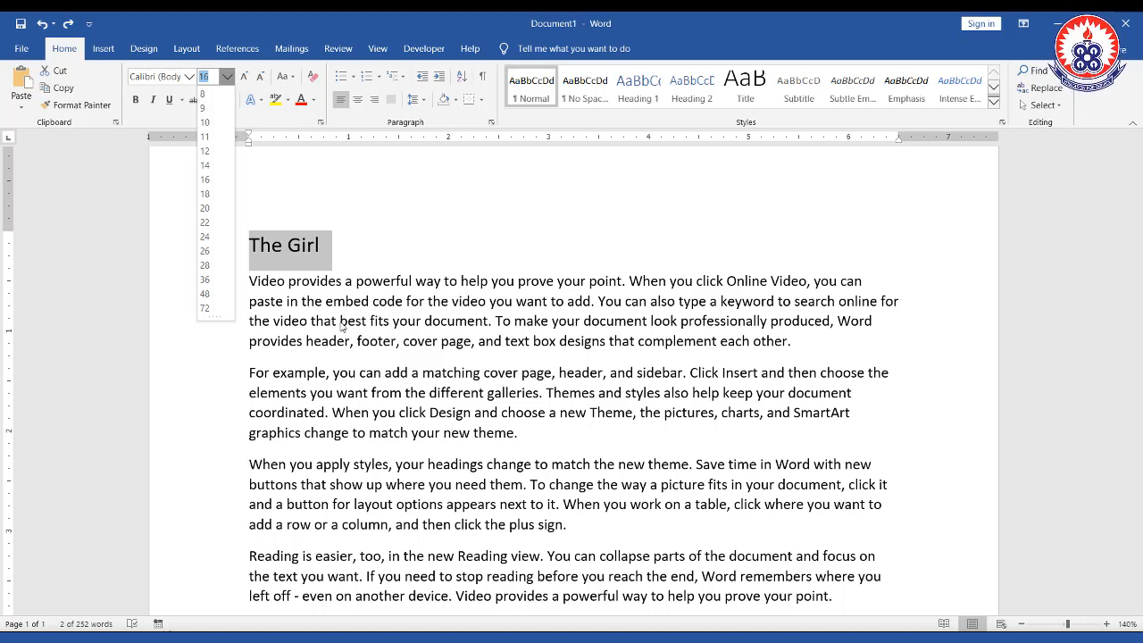
{"action": "left_click", "coordinate": [403, 16]}
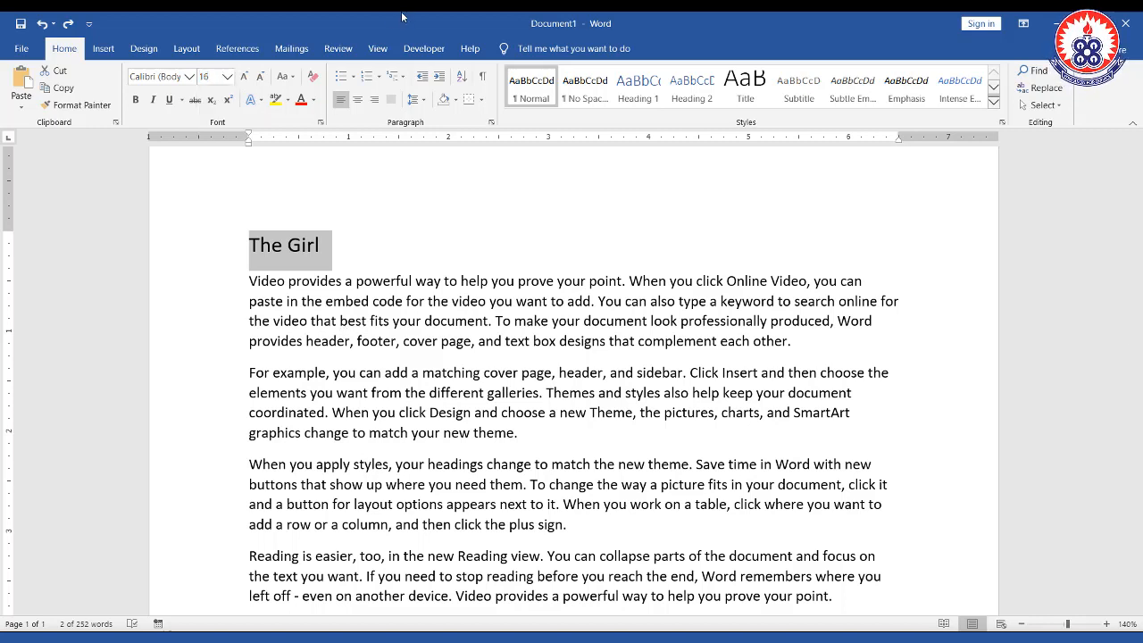
{"action": "left_click", "coordinate": [252, 100]}
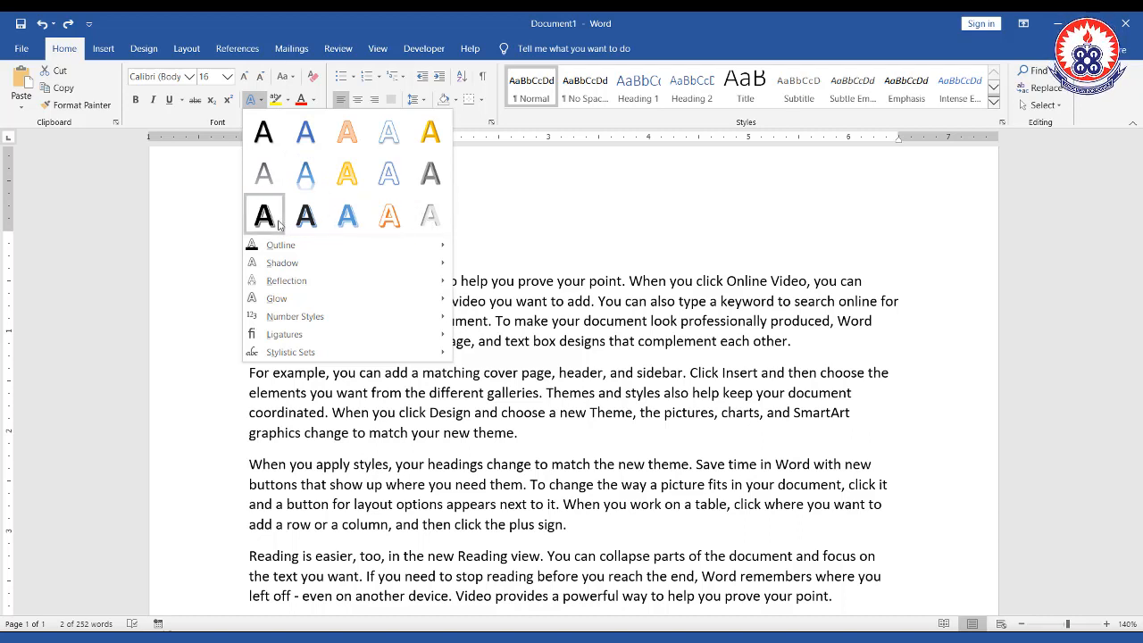
{"action": "left_click", "coordinate": [306, 175]}
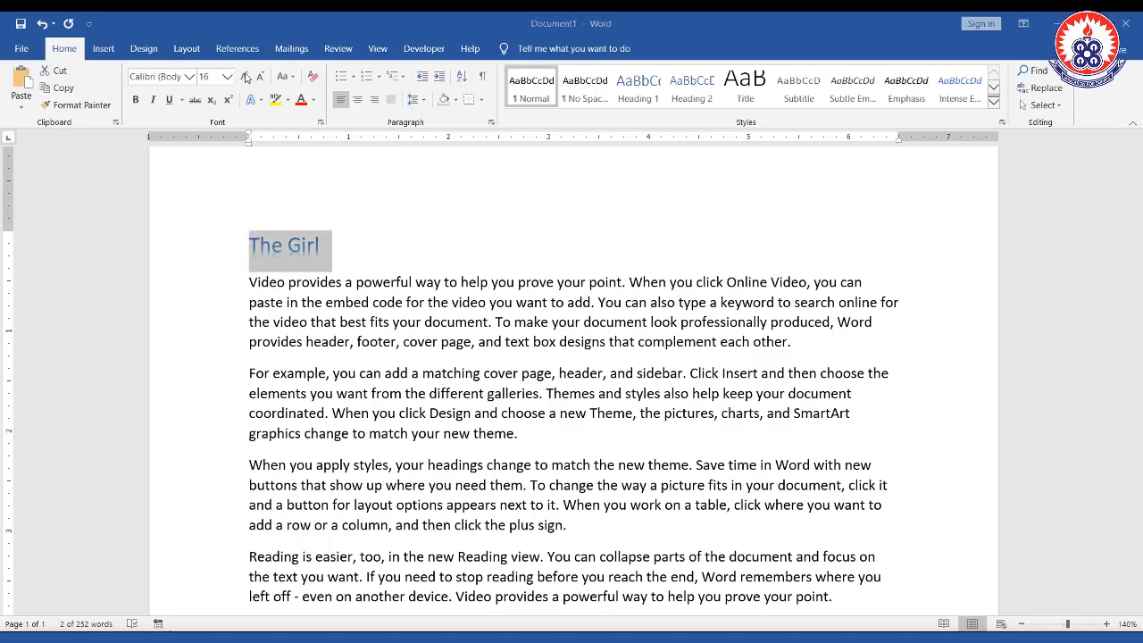
Increase the font size of the selected The Girl heading to 26
{"action": "left_click", "coordinate": [245, 77]}
{"action": "left_click", "coordinate": [245, 76]}
{"action": "left_click", "coordinate": [245, 77]}
{"action": "left_click", "coordinate": [245, 77]}
{"action": "left_click", "coordinate": [244, 77]}
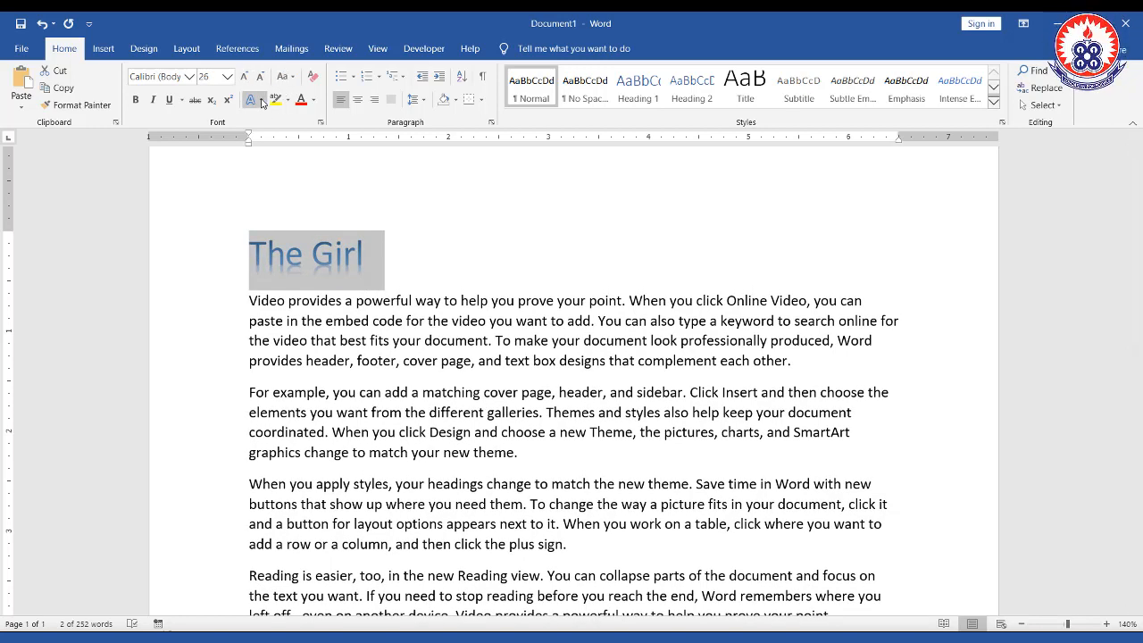
Apply the gold text effect with a gold outline to the The Girl heading and deselect it
{"action": "left_click", "coordinate": [262, 100]}
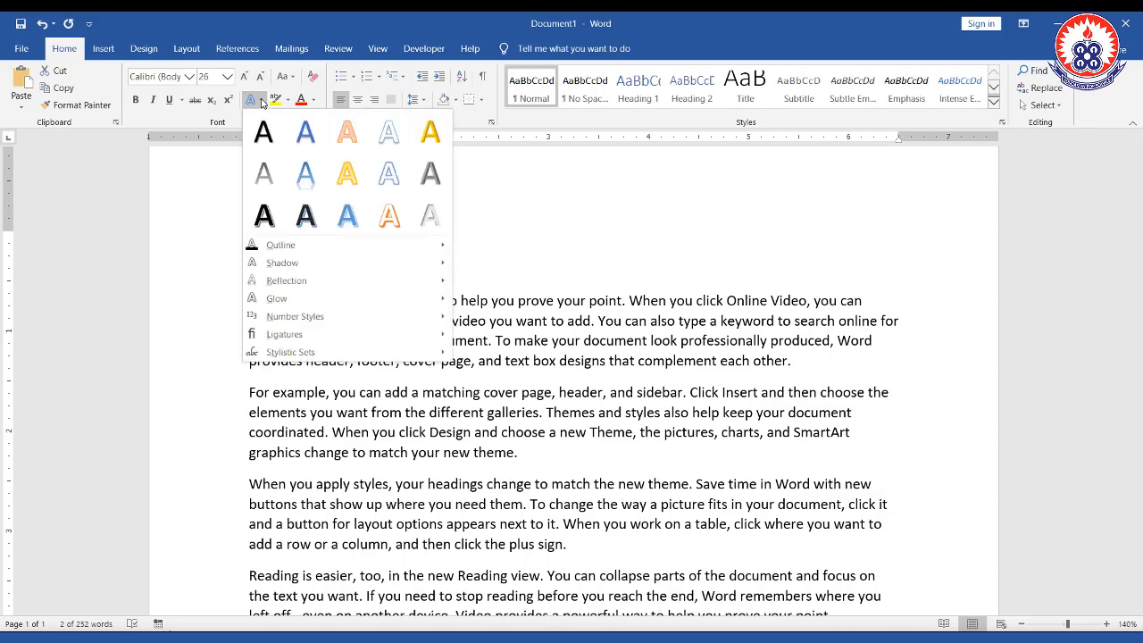
{"action": "left_click", "coordinate": [348, 173]}
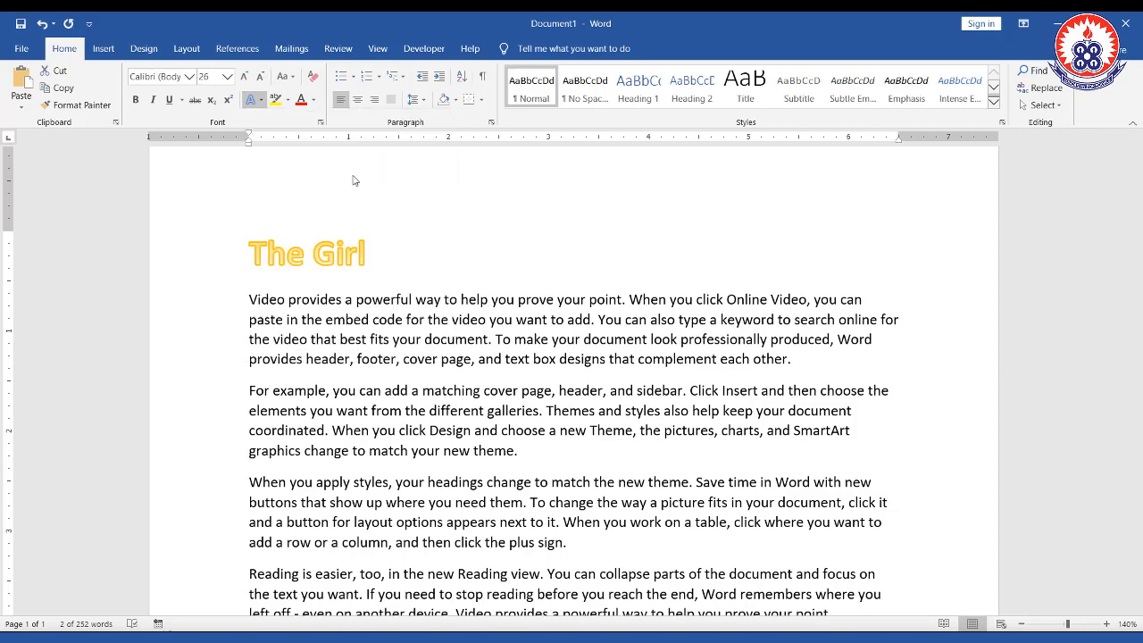
{"action": "left_click", "coordinate": [380, 256]}
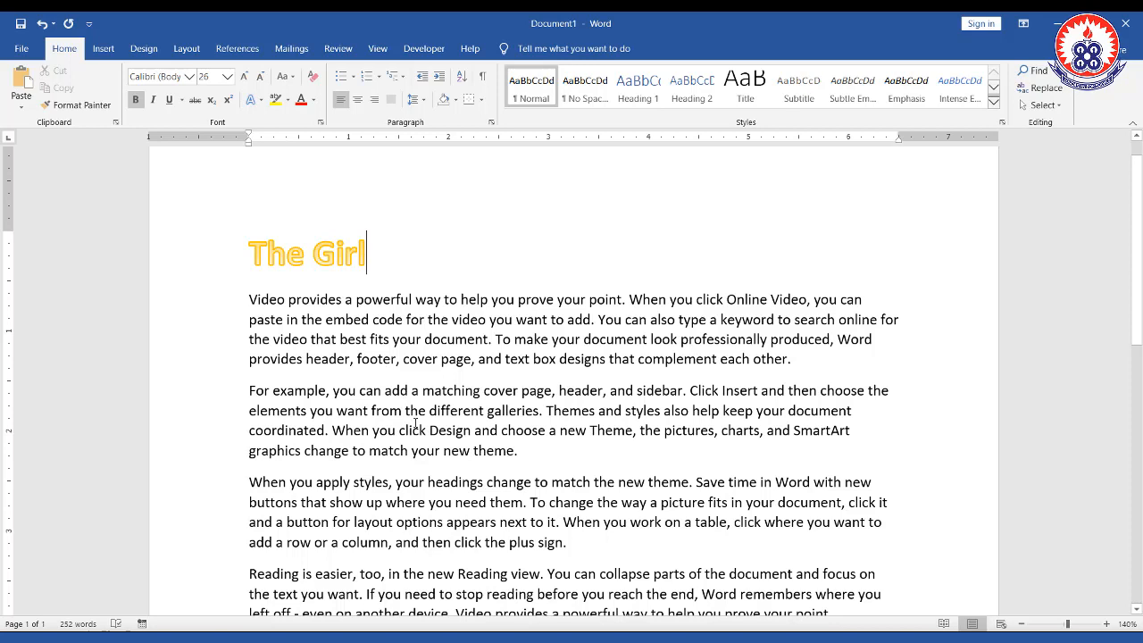
Highlight "different galleries" in the second body paragraph in yellow and undo that highlight
{"action": "left_click_drag", "start_coordinate": [431, 412], "coordinate": [538, 415]}
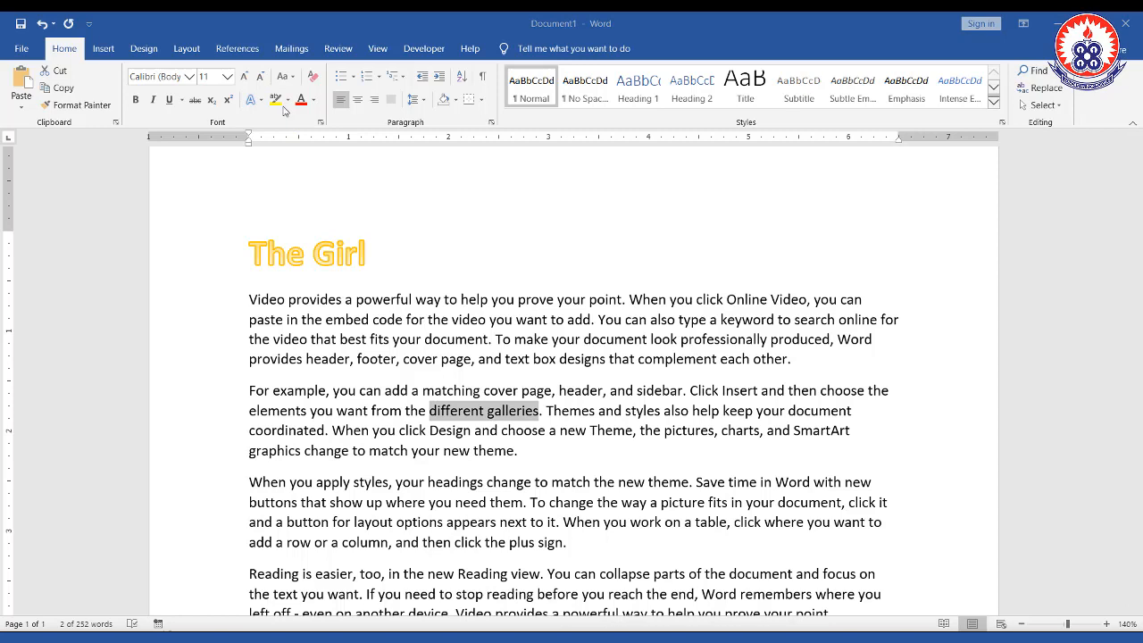
{"action": "left_click", "coordinate": [275, 101]}
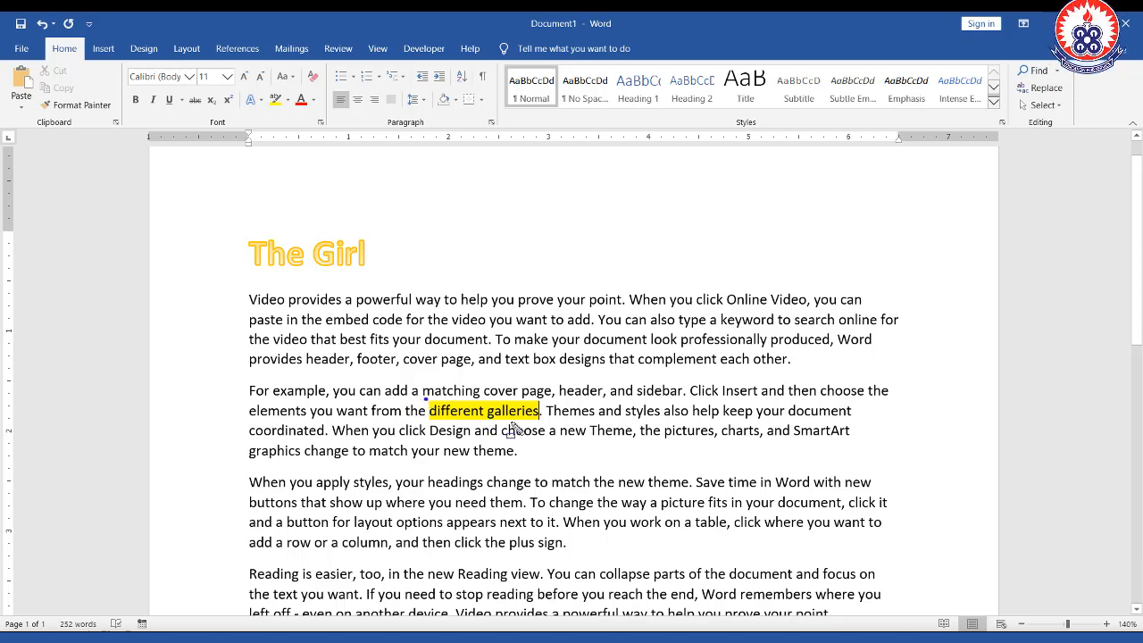
{"action": "left_click_drag", "start_coordinate": [426, 399], "coordinate": [541, 422]}
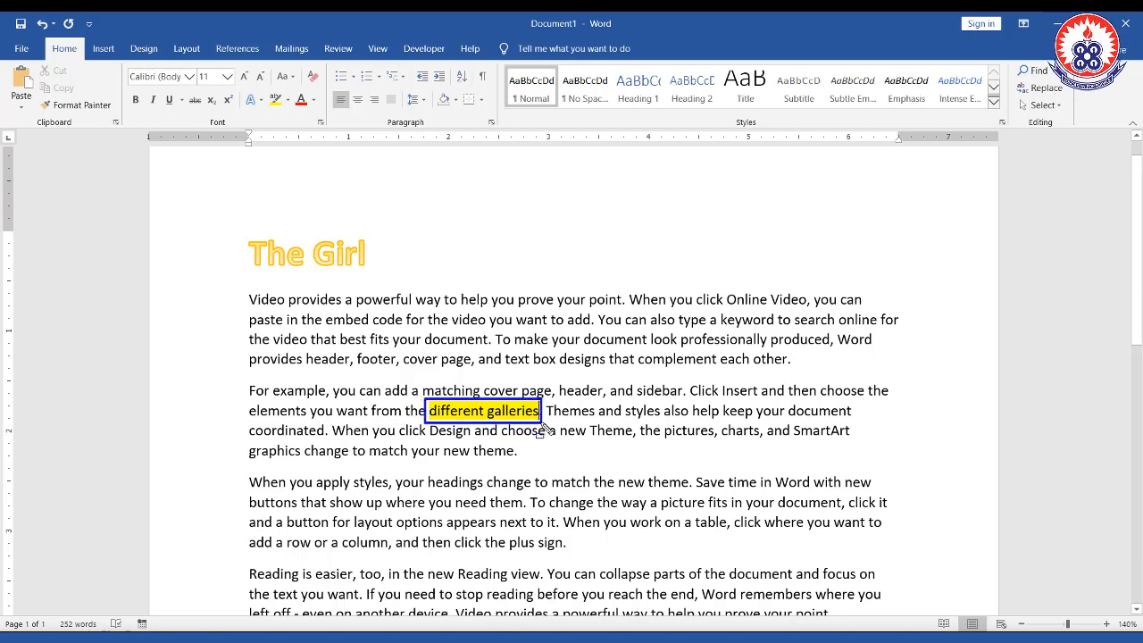
{"action": "key", "text": "Escape"}
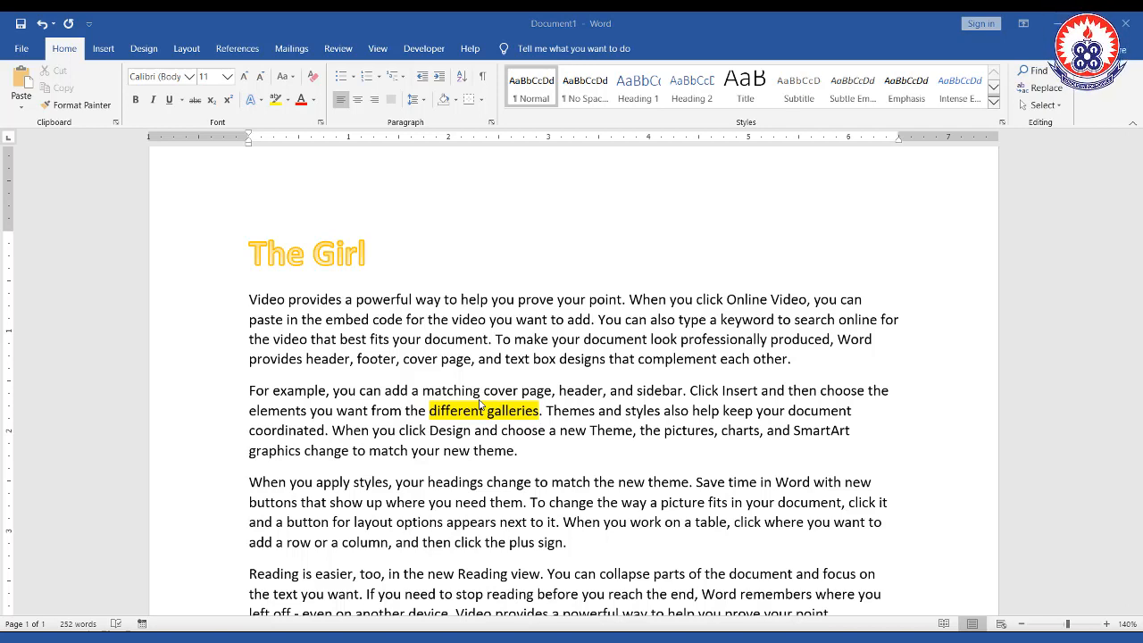
{"action": "key", "text": "ctrl+z"}
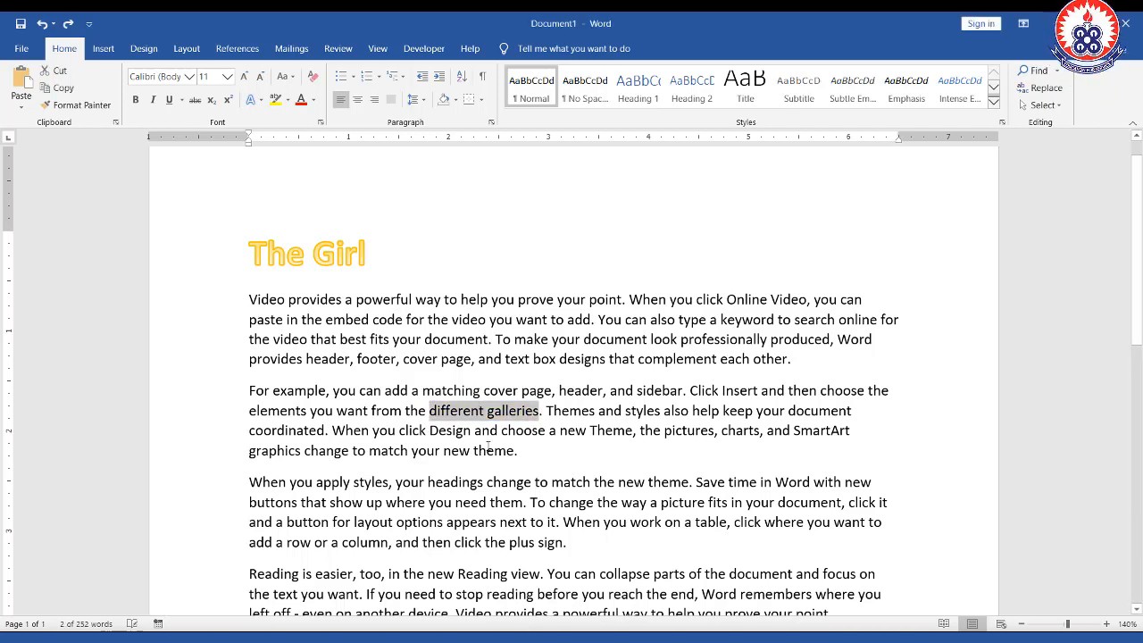
Mark "the different galleries" in the second body paragraph with the yellow text highlighter and stop highlighting
{"action": "left_click", "coordinate": [492, 460]}
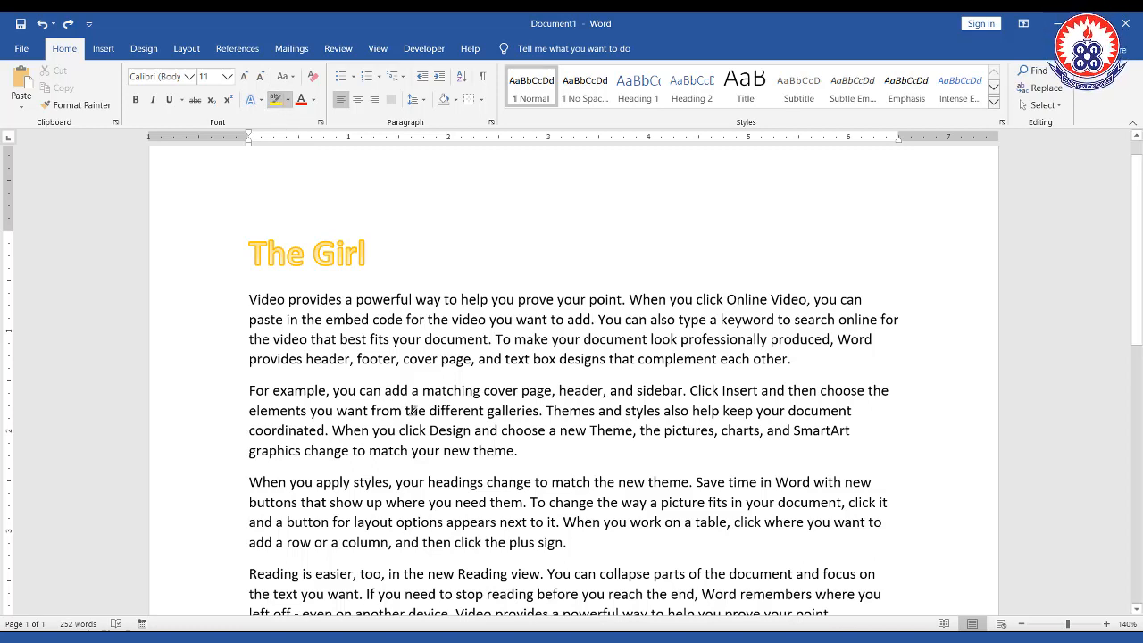
{"action": "left_click_drag", "start_coordinate": [404, 412], "coordinate": [522, 415]}
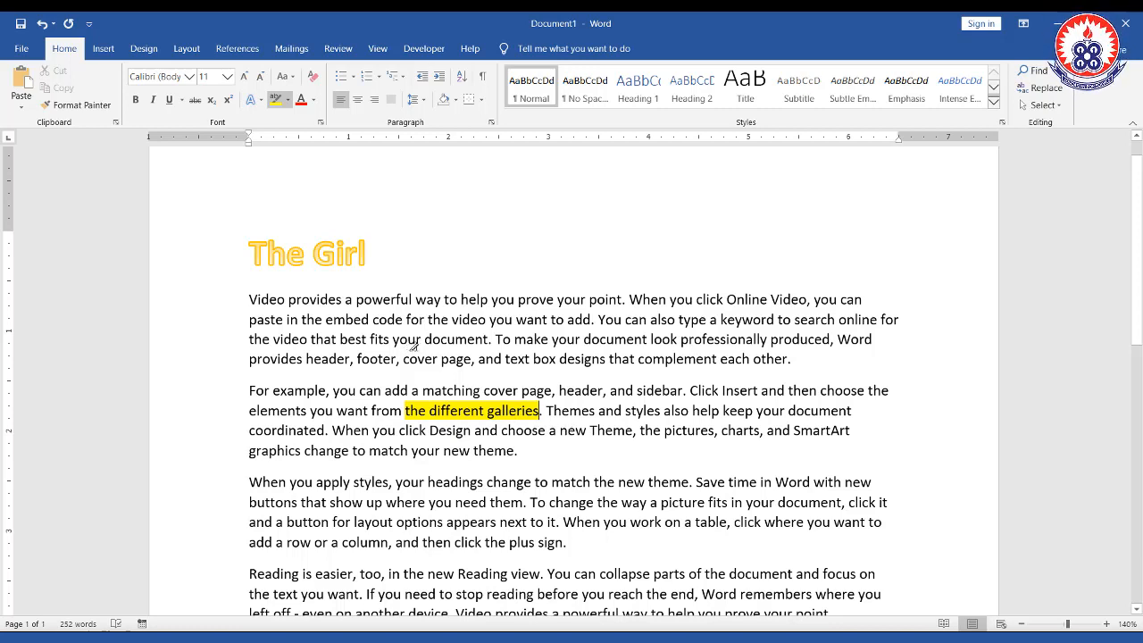
{"action": "key", "text": "Escape"}
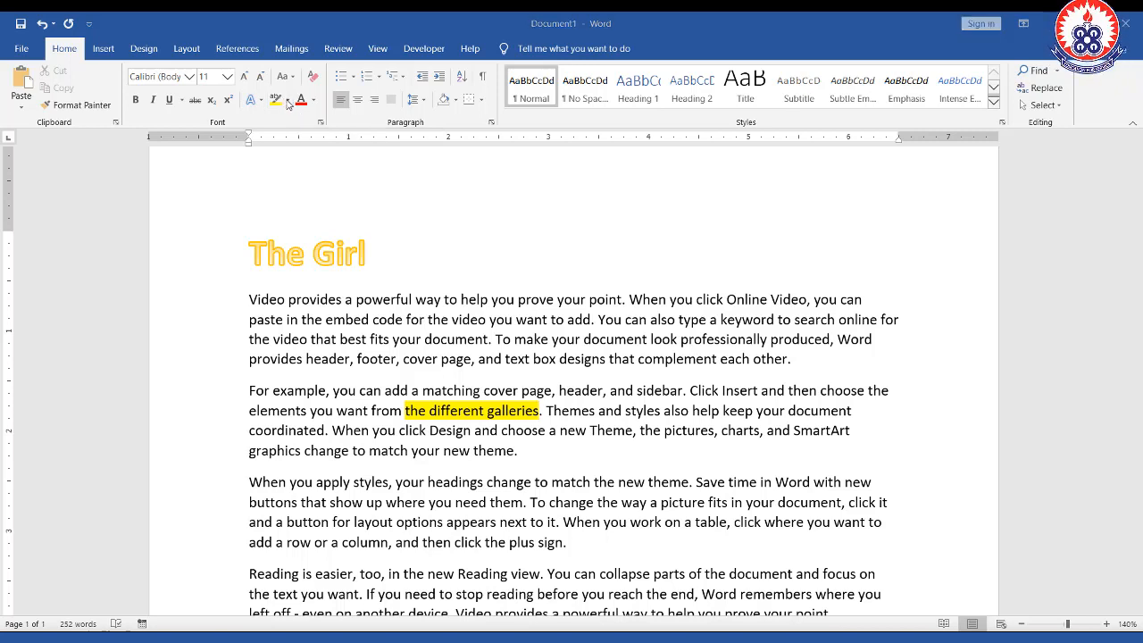
Examine the available text highlight colours and close the palette without choosing one
{"action": "left_click", "coordinate": [288, 104]}
{"action": "left_click", "coordinate": [288, 102]}
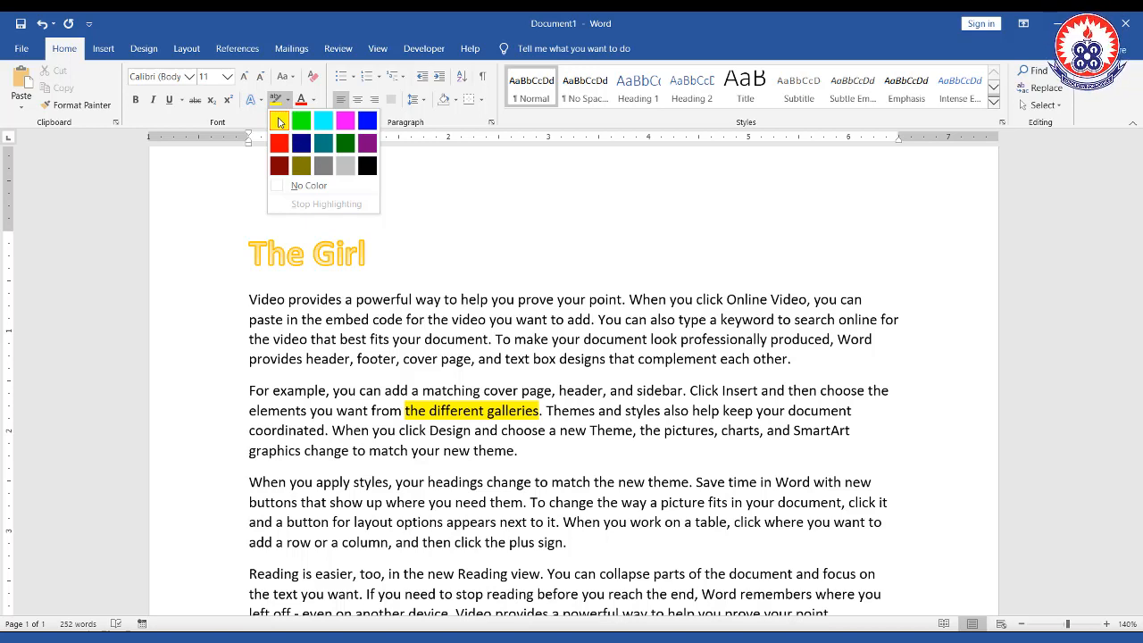
{"action": "mouse_move", "coordinate": [265, 105]}
{"action": "left_mouse_down"}
{"action": "mouse_move", "coordinate": [366, 195]}
{"action": "mouse_move", "coordinate": [384, 191]}
{"action": "mouse_move", "coordinate": [382, 180]}
{"action": "left_mouse_up"}
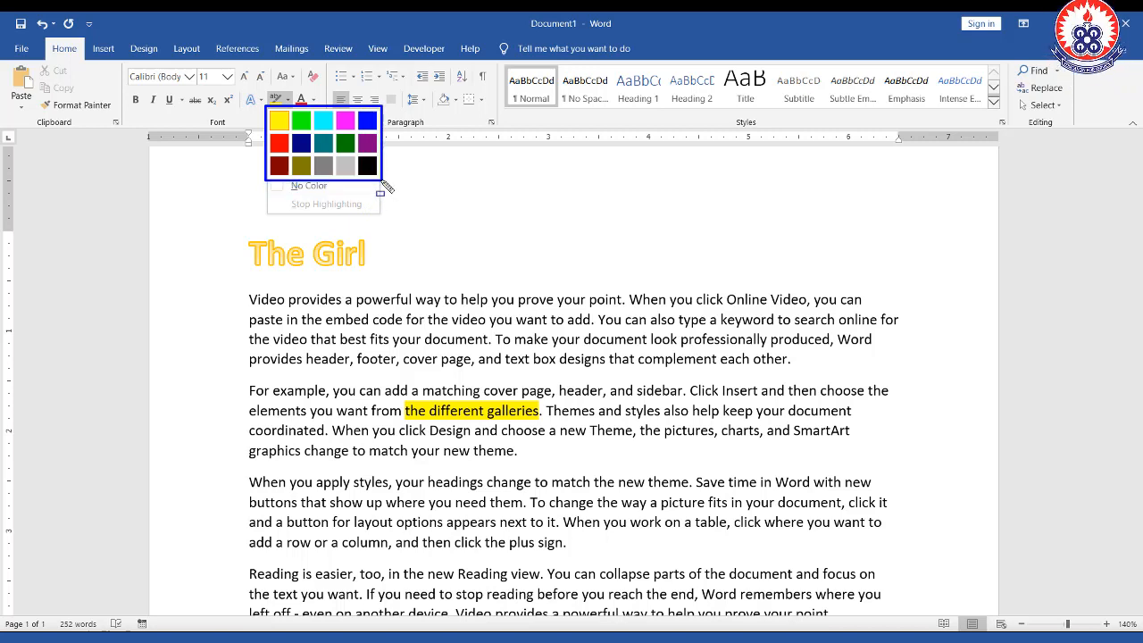
{"action": "key", "text": "Escape"}
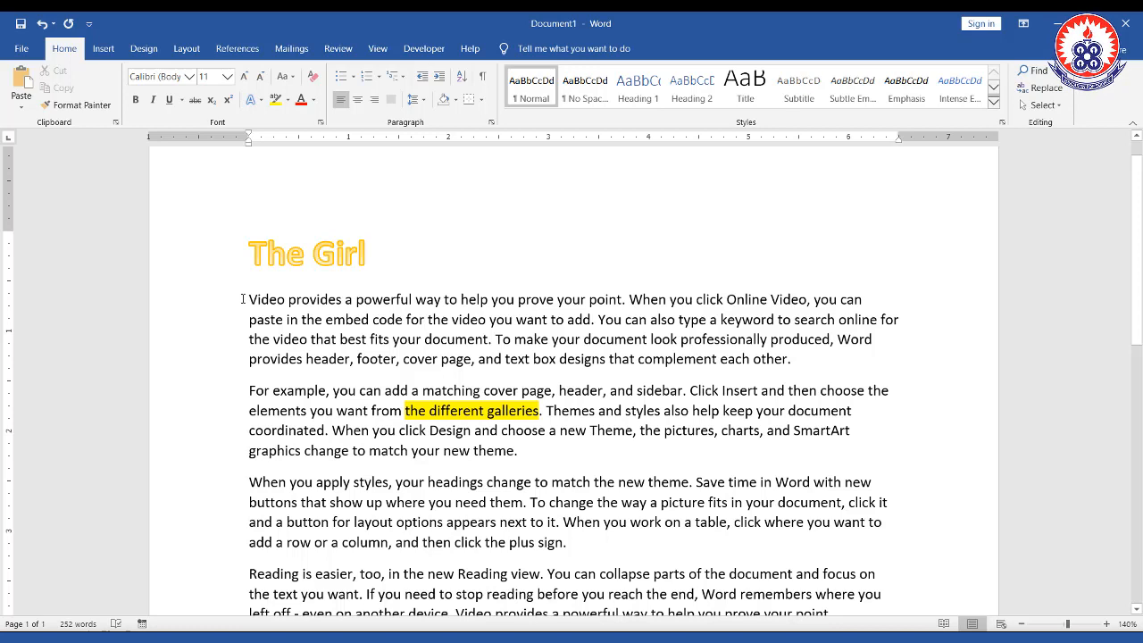
Colour the words "Video provides a powerful way to help" in the first body paragraph red
{"action": "left_click_drag", "start_coordinate": [250, 299], "coordinate": [491, 302]}
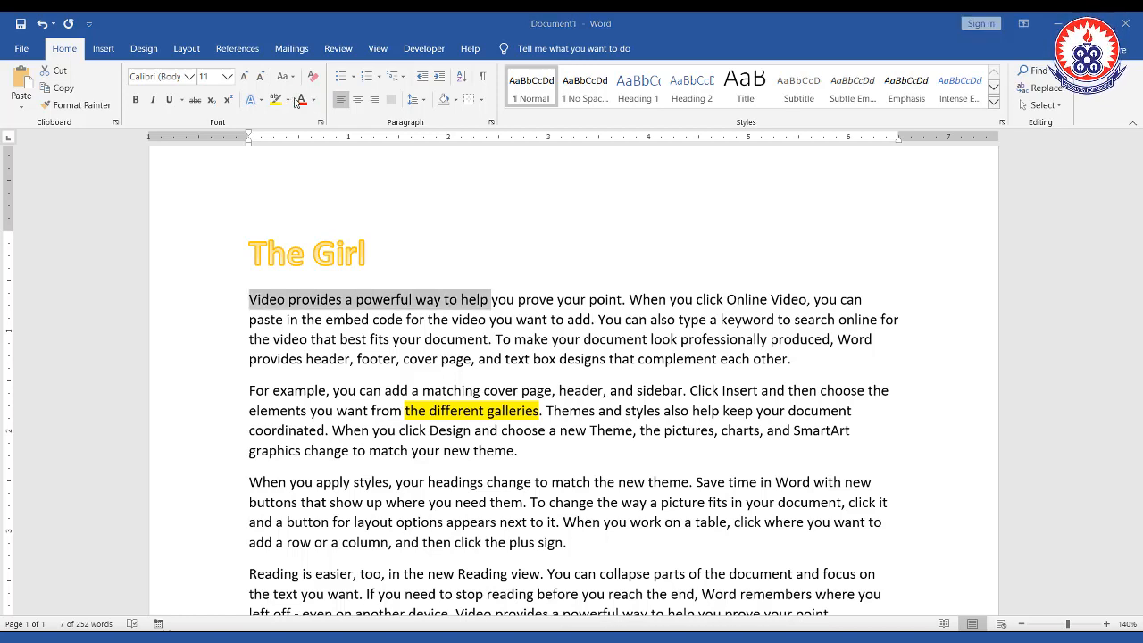
{"action": "left_click", "coordinate": [299, 101]}
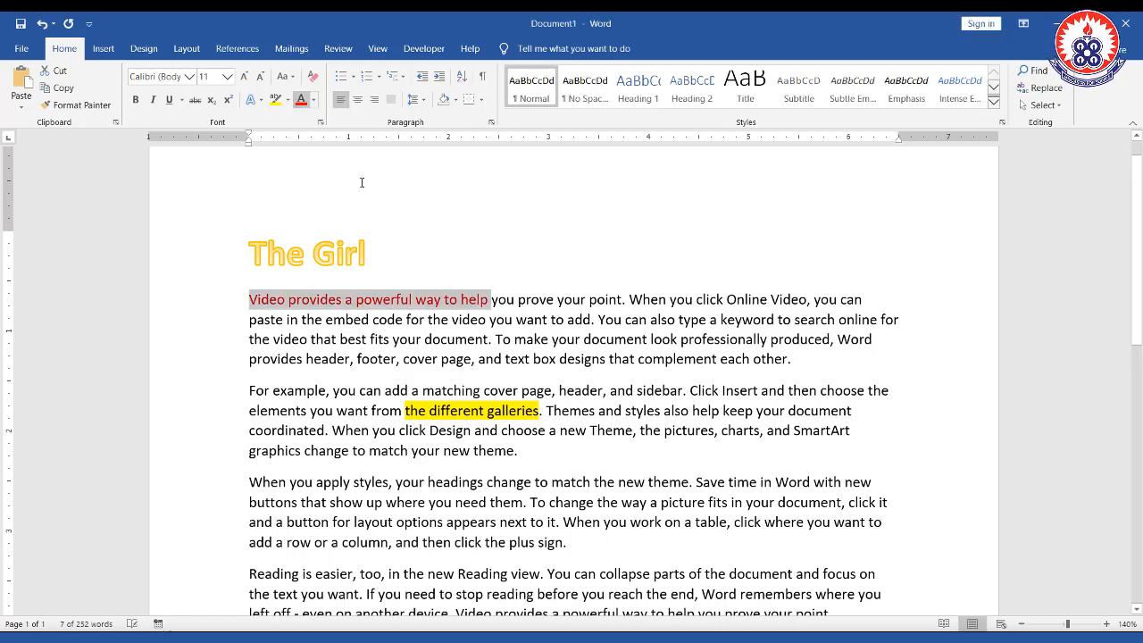
{"action": "left_click", "coordinate": [424, 341]}
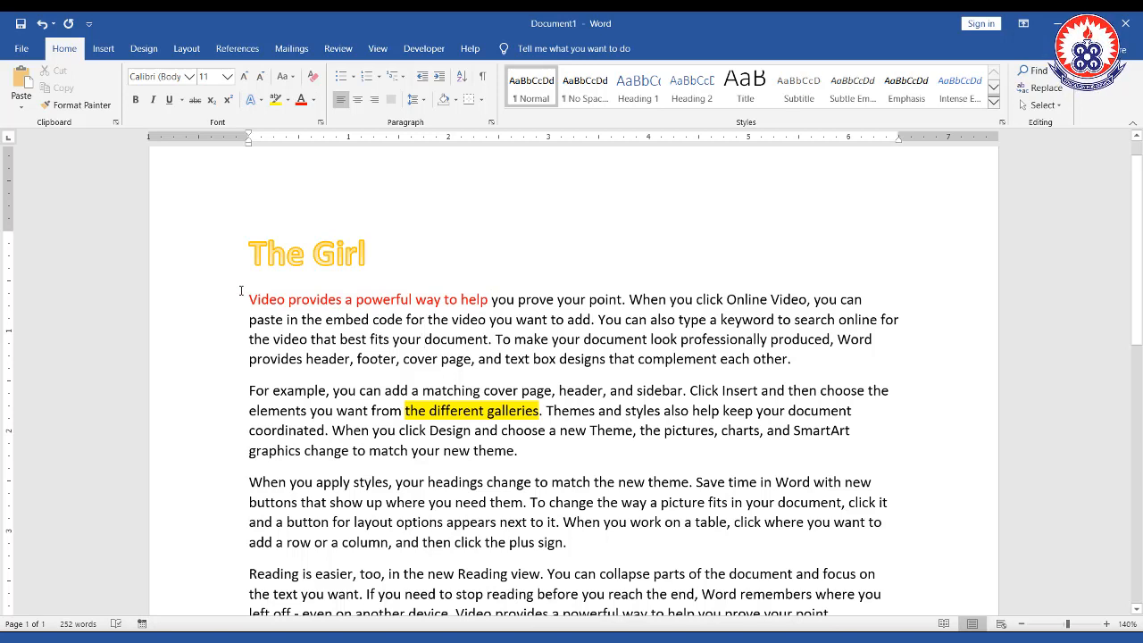
{"action": "mouse_move", "coordinate": [241, 289]}
{"action": "left_mouse_down"}
{"action": "mouse_move", "coordinate": [506, 310]}
{"action": "mouse_move", "coordinate": [492, 313]}
{"action": "left_mouse_up"}
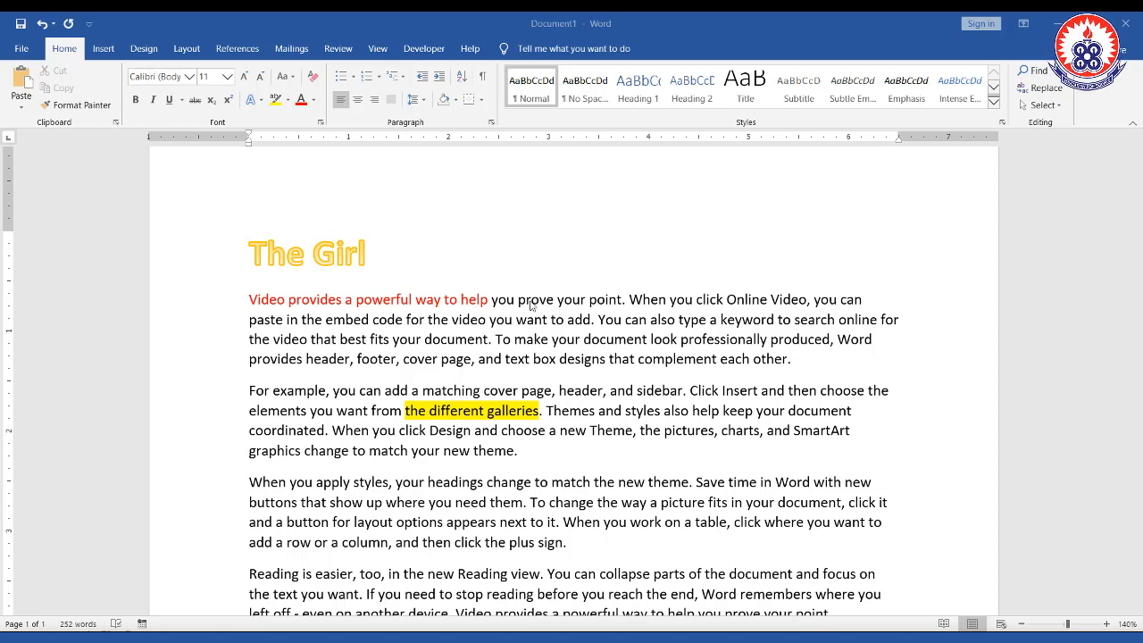
Set the font colour of "you prove your point. When you click Online Video, you can" to a darker blue theme colour
{"action": "left_click", "coordinate": [495, 301]}
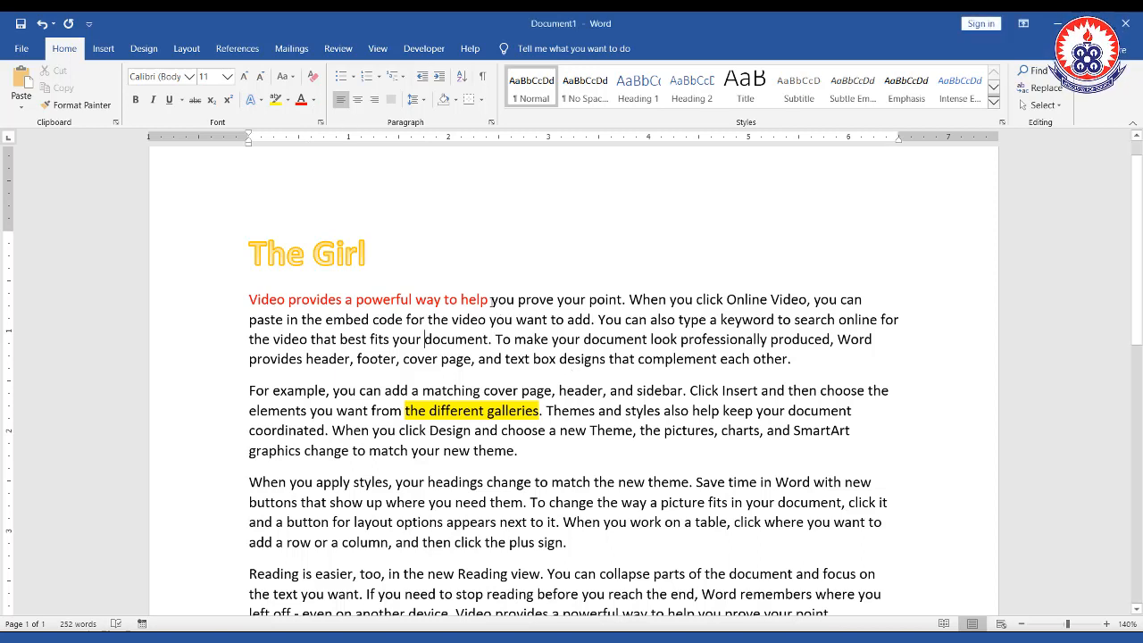
{"action": "left_click_drag", "start_coordinate": [491, 301], "coordinate": [864, 302]}
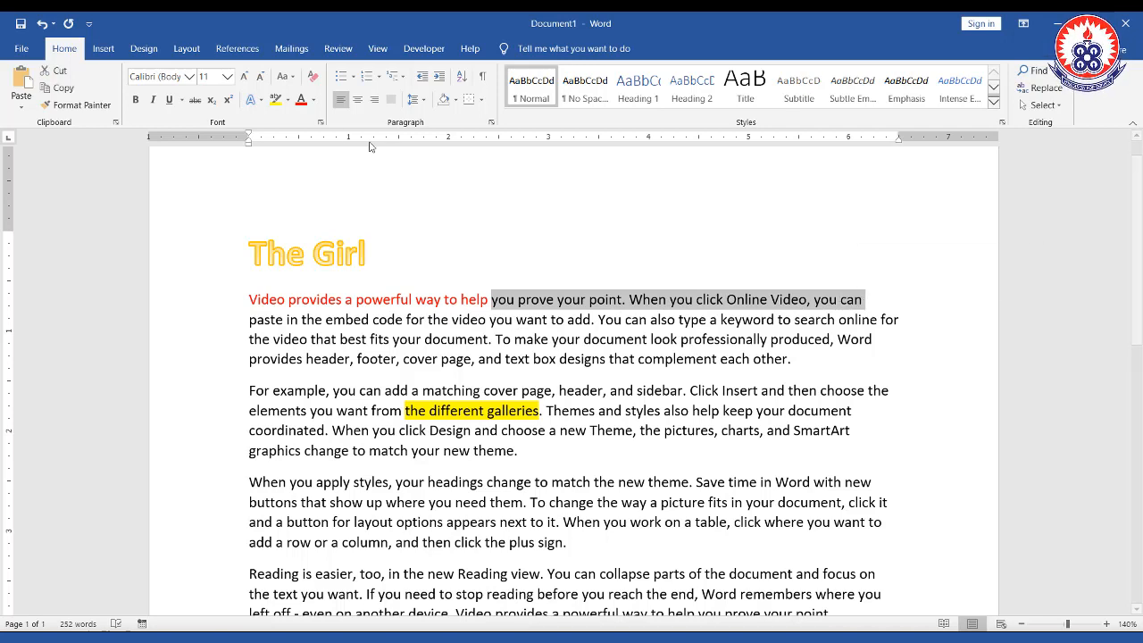
{"action": "left_click", "coordinate": [314, 101]}
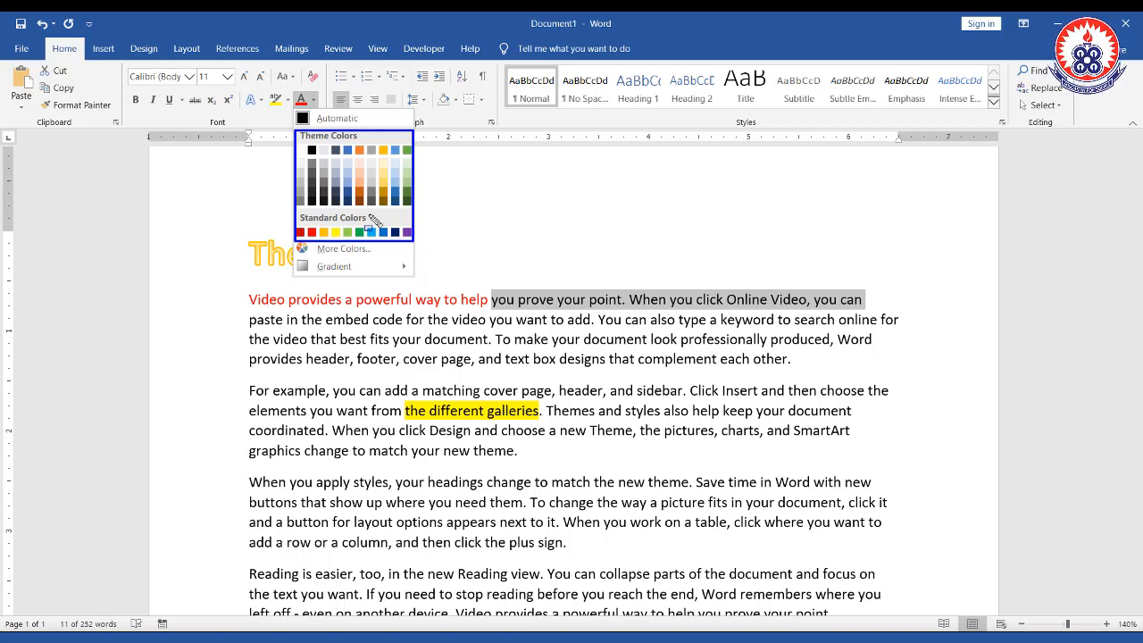
{"action": "key", "text": "Escape"}
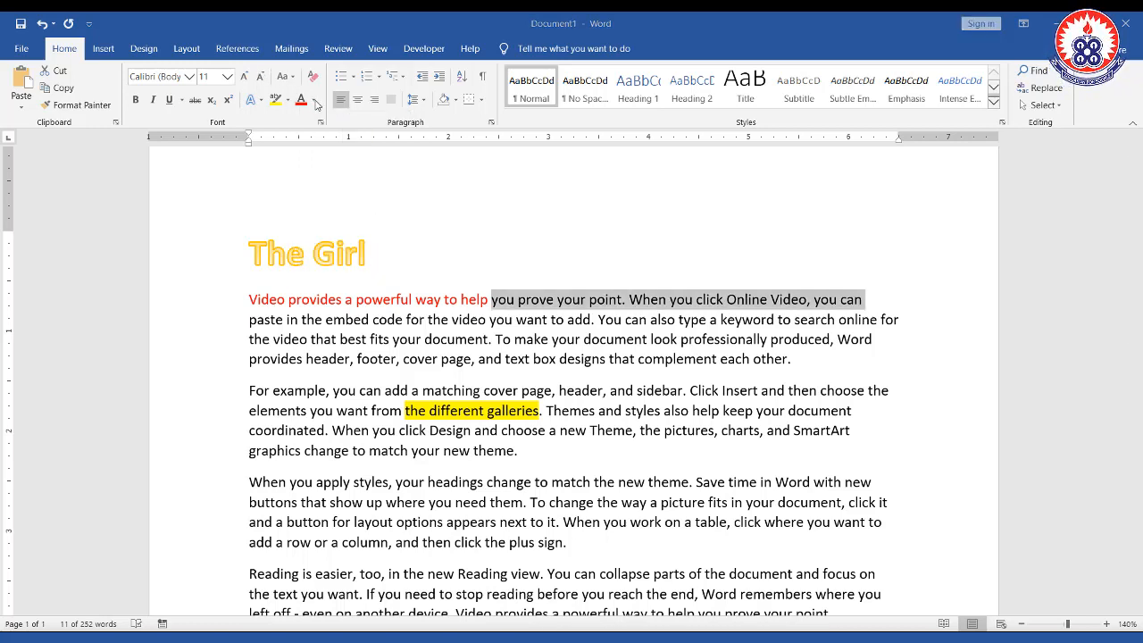
{"action": "left_click", "coordinate": [314, 100]}
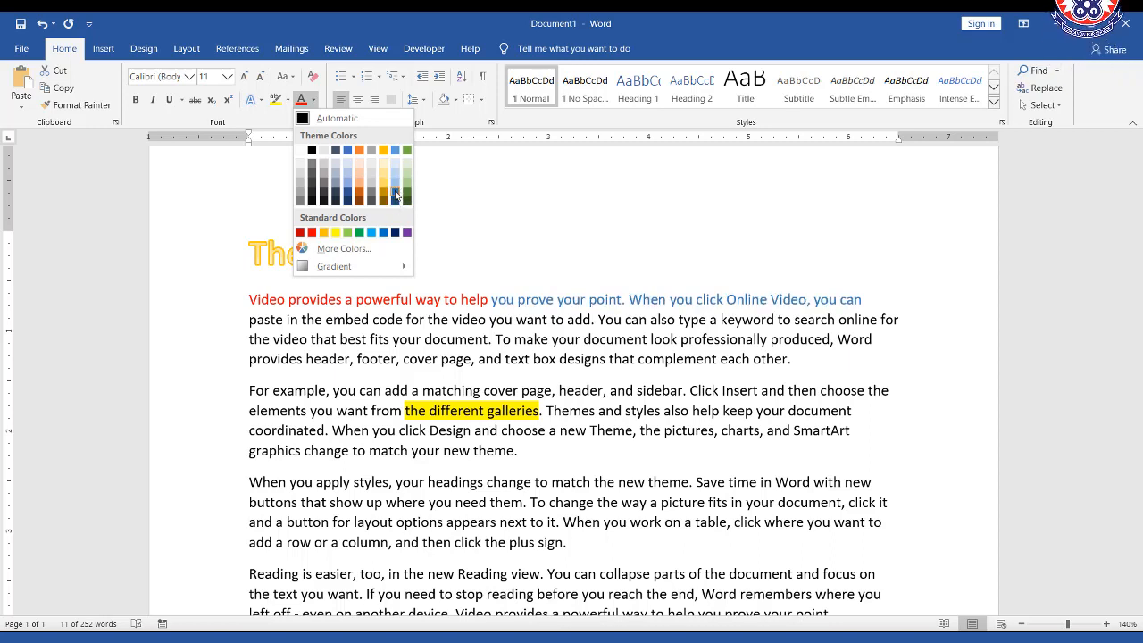
{"action": "left_click", "coordinate": [397, 195]}
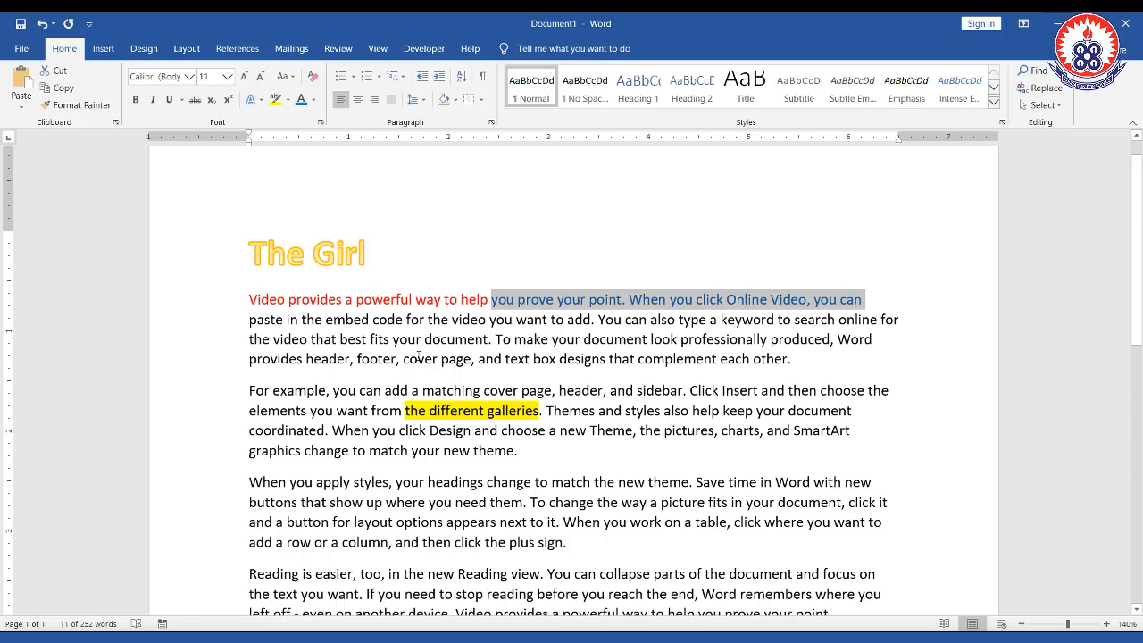
Try out several orange and pink shades from the standard honeycomb in the More Colors dialog for the selected text
{"action": "left_click", "coordinate": [314, 106]}
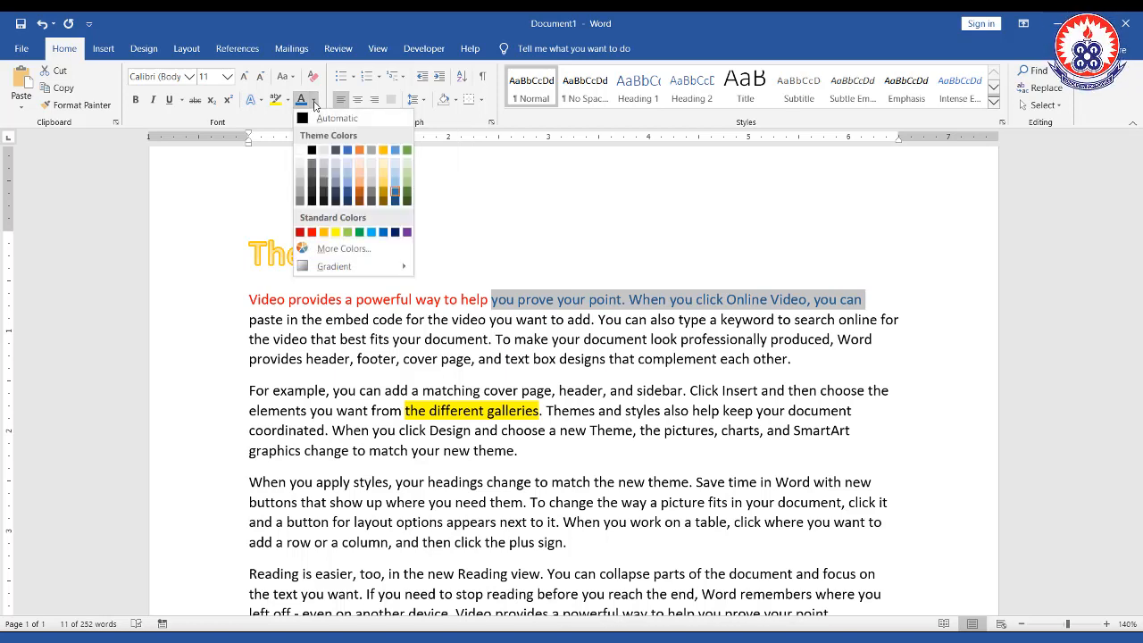
{"action": "left_click", "coordinate": [343, 249]}
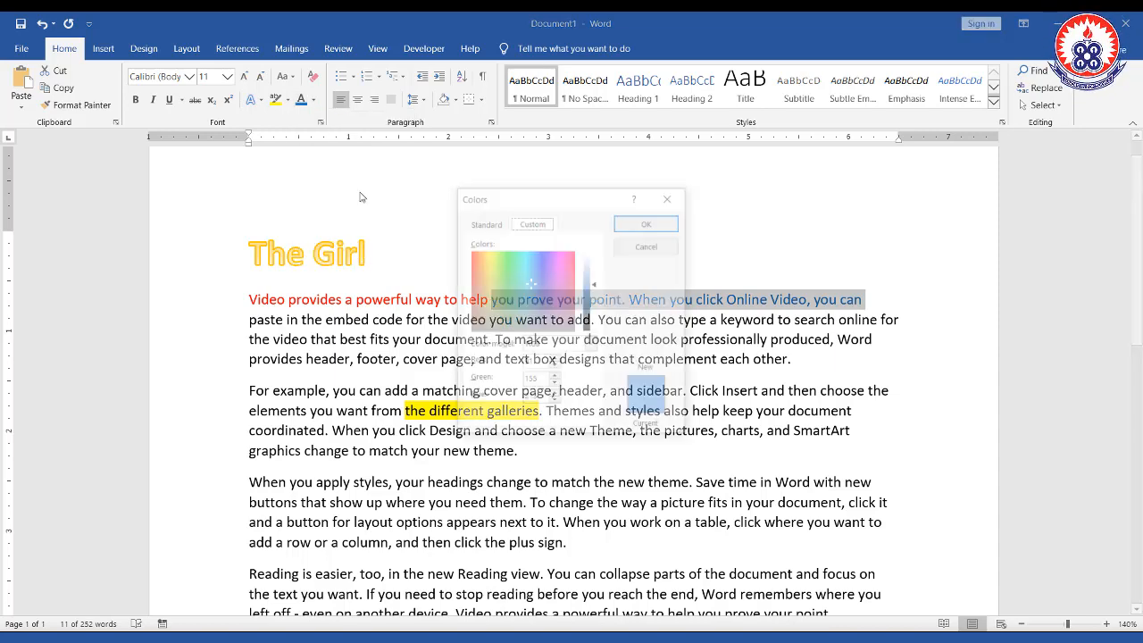
{"action": "left_click", "coordinate": [499, 225]}
{"action": "left_click", "coordinate": [520, 321]}
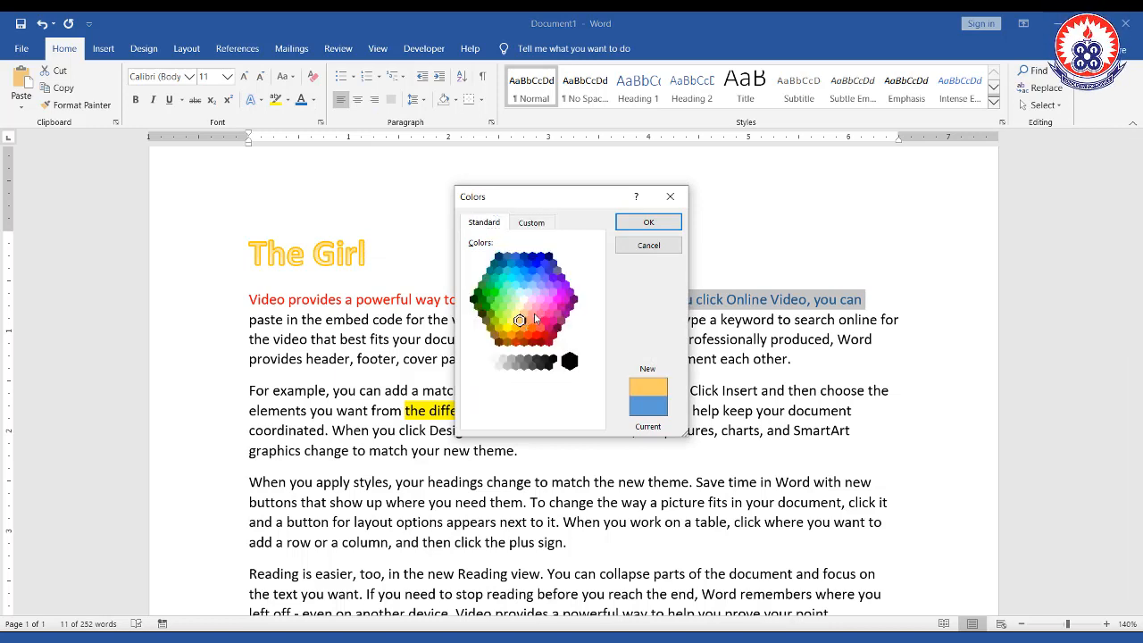
{"action": "left_click", "coordinate": [539, 313]}
{"action": "left_click", "coordinate": [552, 314]}
{"action": "left_click", "coordinate": [553, 293]}
{"action": "left_click", "coordinate": [555, 319]}
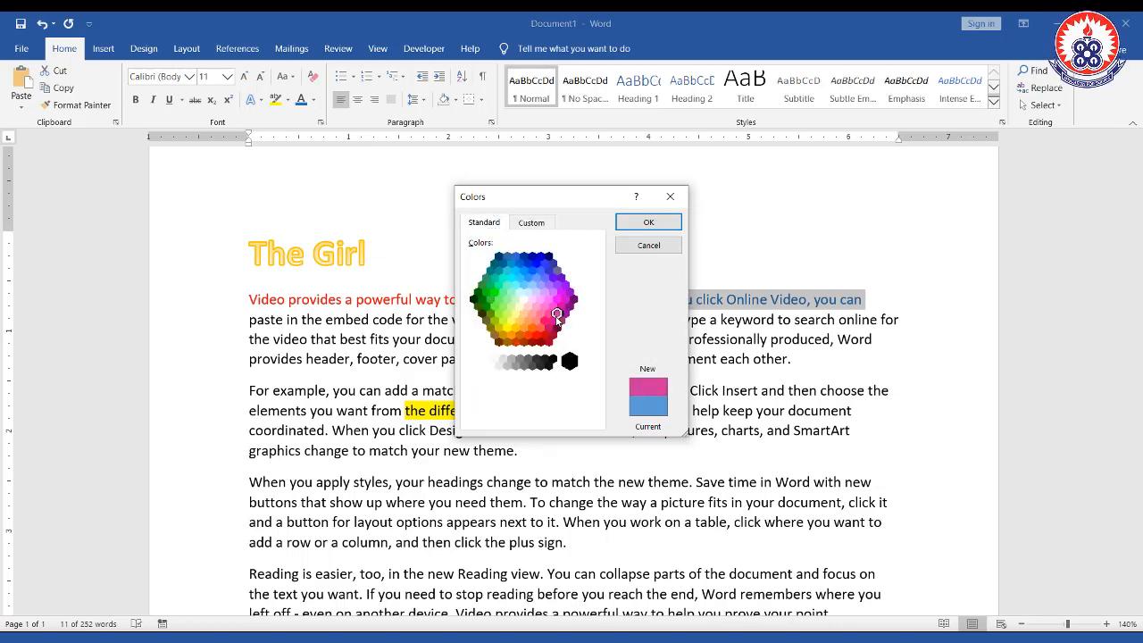
{"action": "left_click", "coordinate": [539, 326]}
{"action": "left_click", "coordinate": [541, 315]}
{"action": "left_click", "coordinate": [552, 313]}
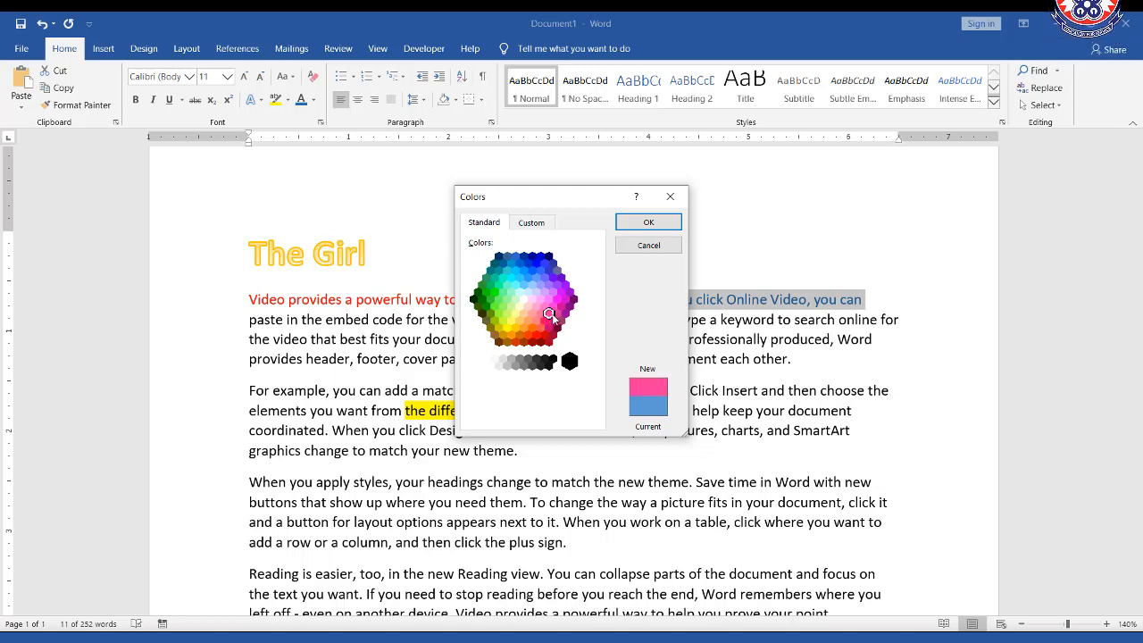
Try a custom turquoise with RGB values 91, 215, 209 as the selected text's font colour
{"action": "left_click", "coordinate": [548, 225]}
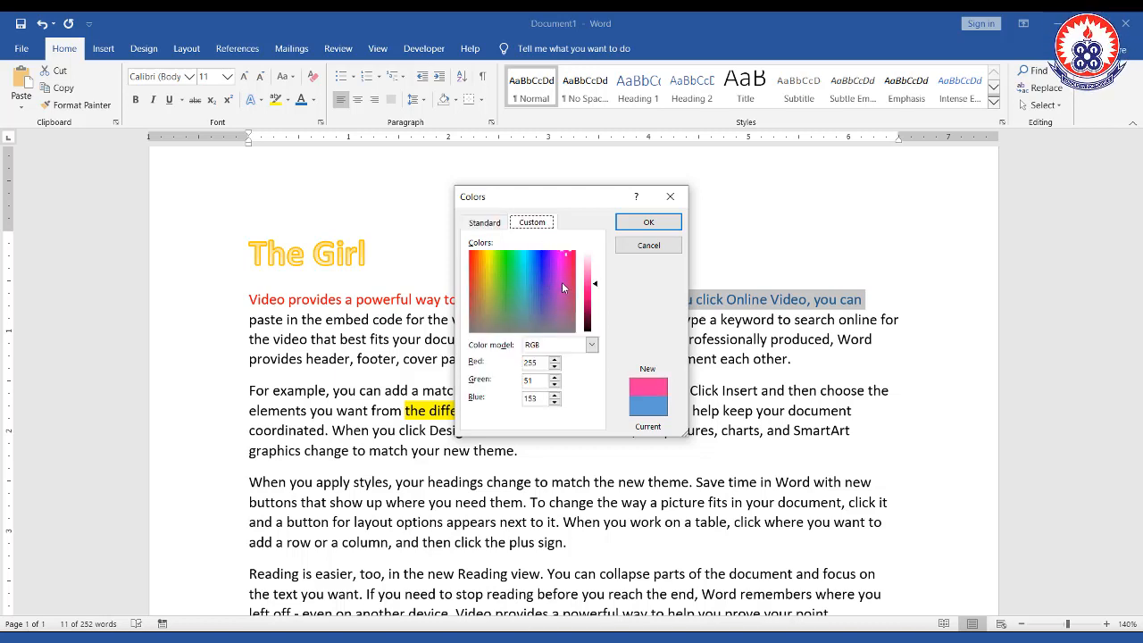
{"action": "left_click_drag", "start_coordinate": [569, 260], "coordinate": [521, 283]}
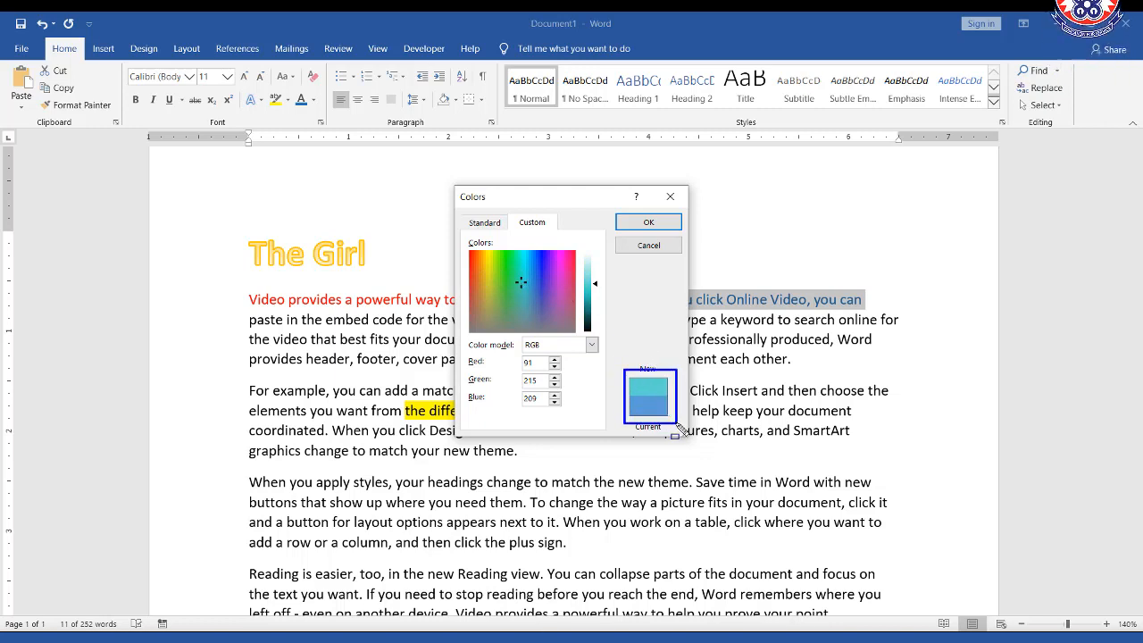
{"action": "mouse_move", "coordinate": [627, 397]}
{"action": "left_mouse_down"}
{"action": "mouse_move", "coordinate": [672, 409]}
{"action": "mouse_move", "coordinate": [673, 420]}
{"action": "left_mouse_up"}
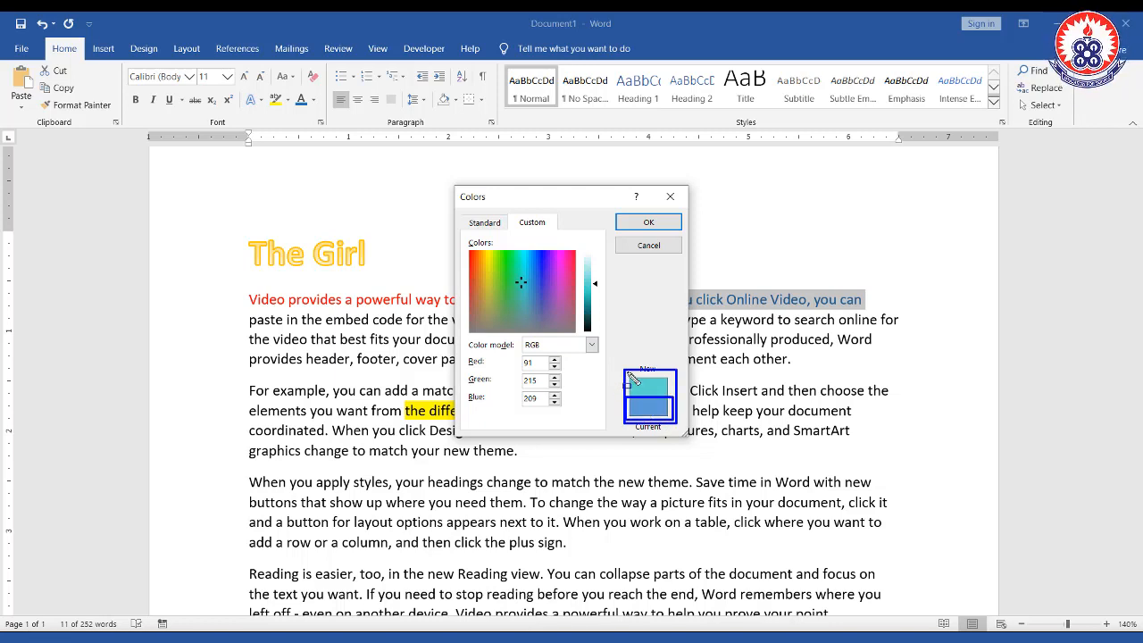
{"action": "key", "text": "Escape"}
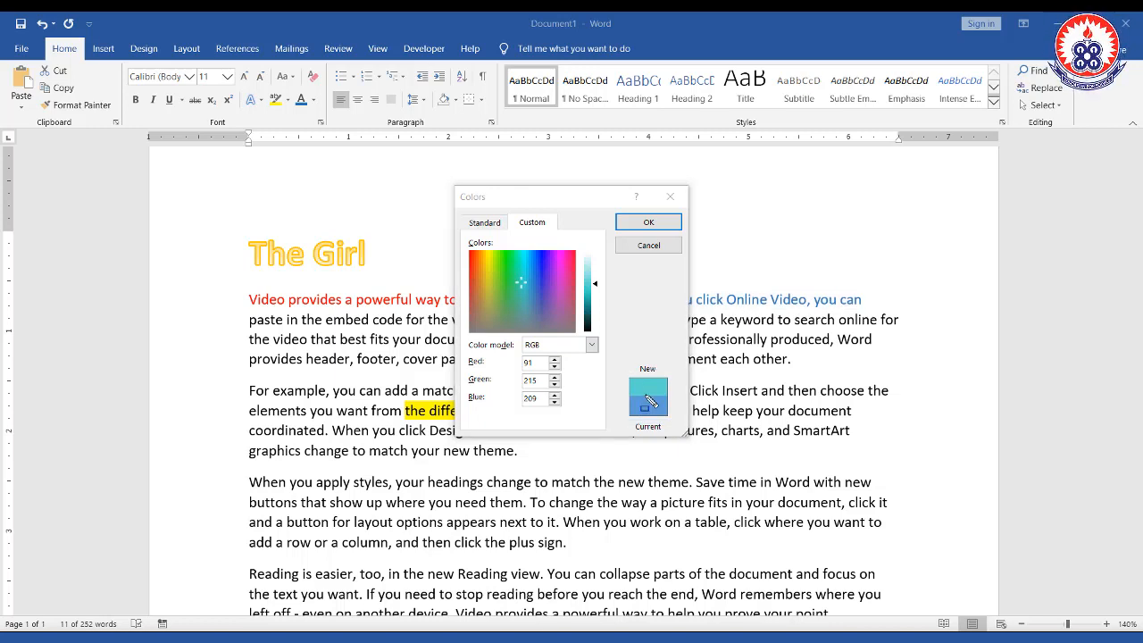
{"action": "left_click_drag", "start_coordinate": [658, 397], "coordinate": [672, 400]}
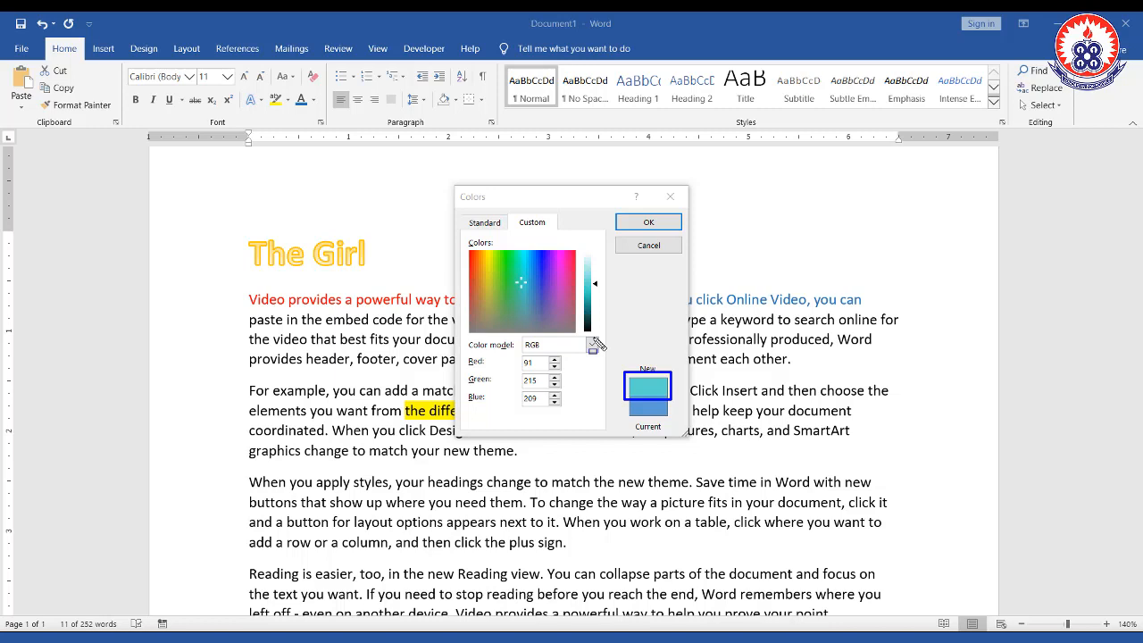
{"action": "key", "text": "Escape"}
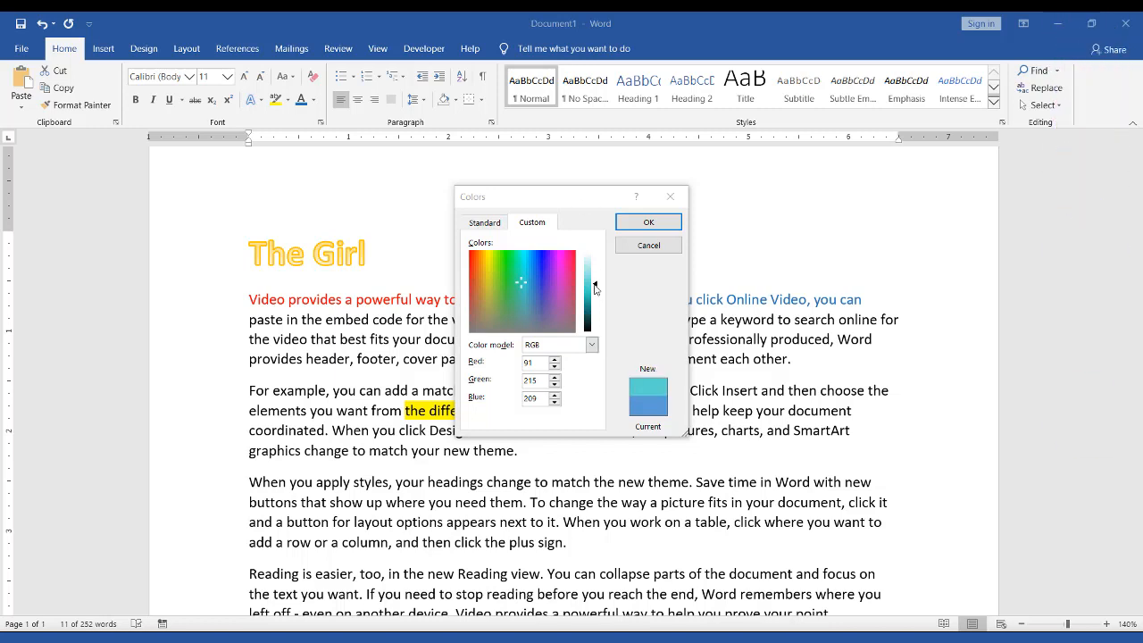
Try out the brightness range of the custom font colour and close the Colors dialog
{"action": "left_click", "coordinate": [584, 257]}
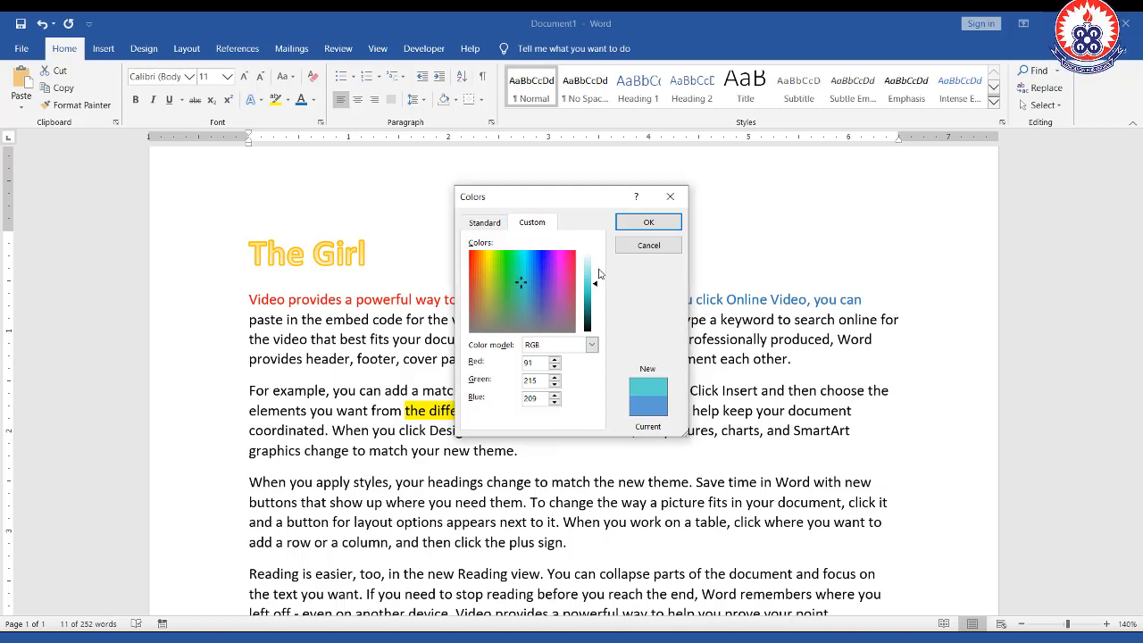
{"action": "left_click_drag", "start_coordinate": [581, 254], "coordinate": [604, 339]}
{"action": "left_click", "coordinate": [650, 223]}
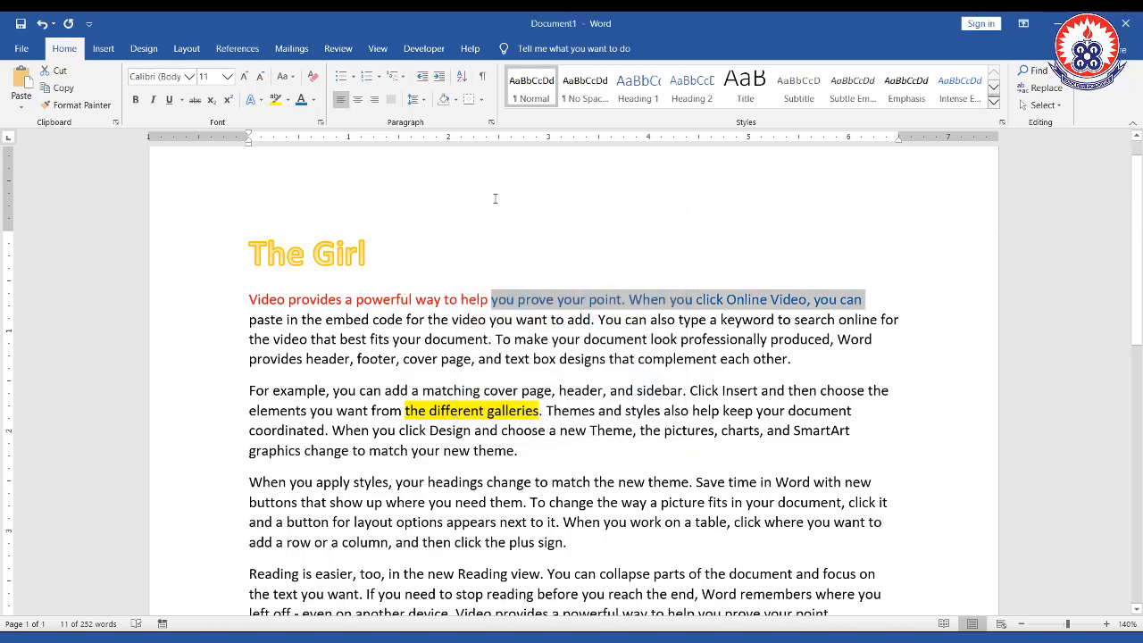
Apply a dark blue linear gradient variation to "you prove your point. When you click Online Video, you can" and deselect the text
{"action": "left_click", "coordinate": [314, 103]}
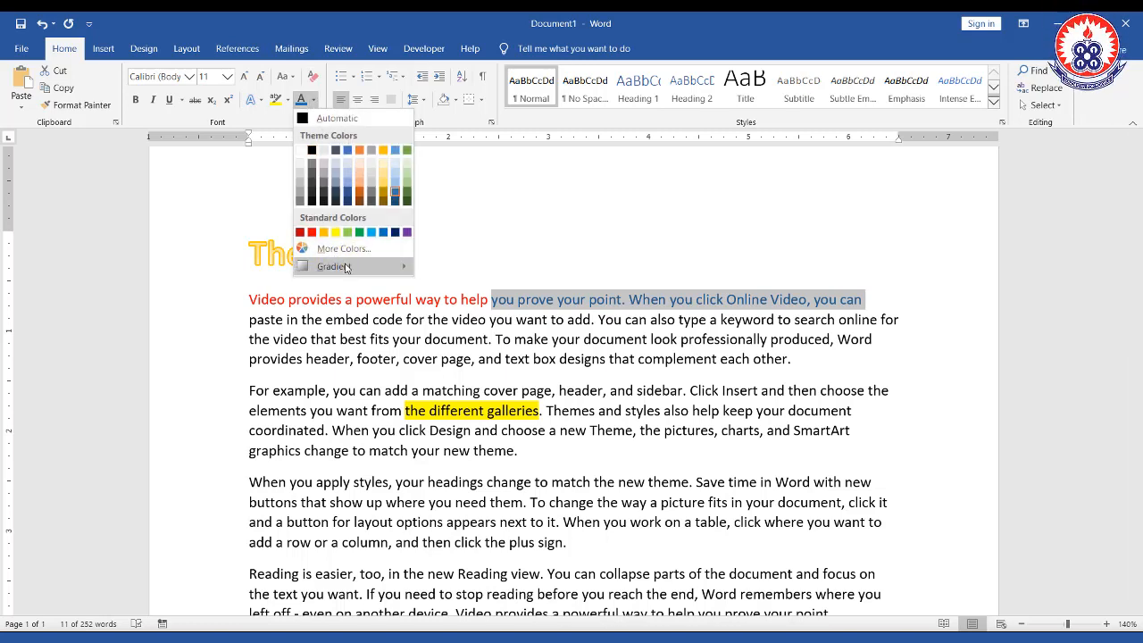
{"action": "mouse_move", "coordinate": [346, 267]}
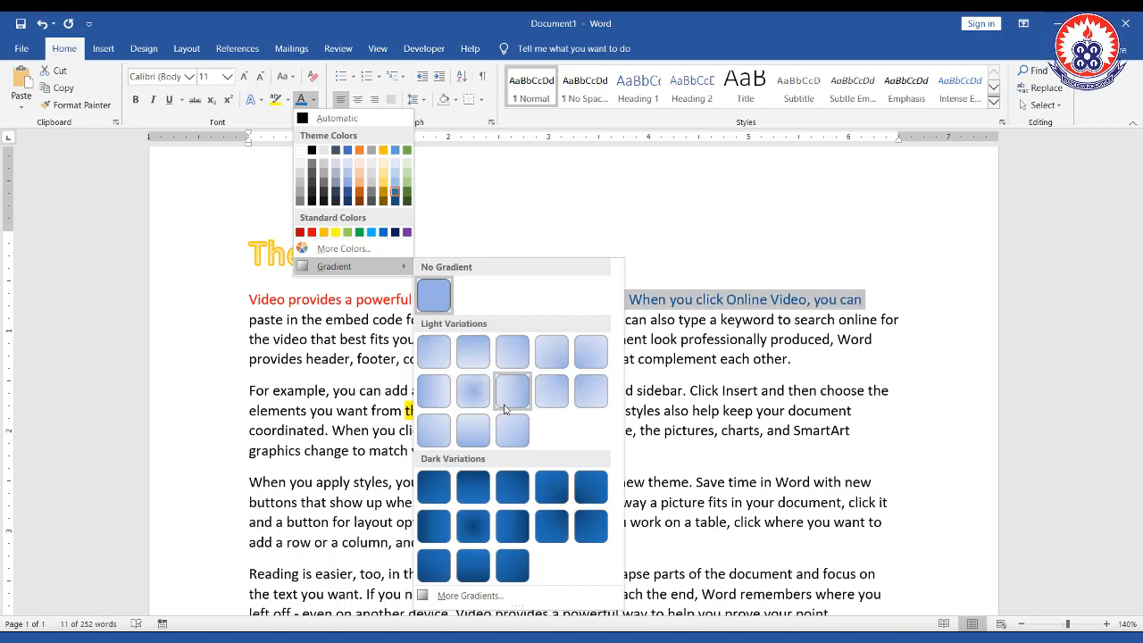
{"action": "left_click", "coordinate": [515, 524]}
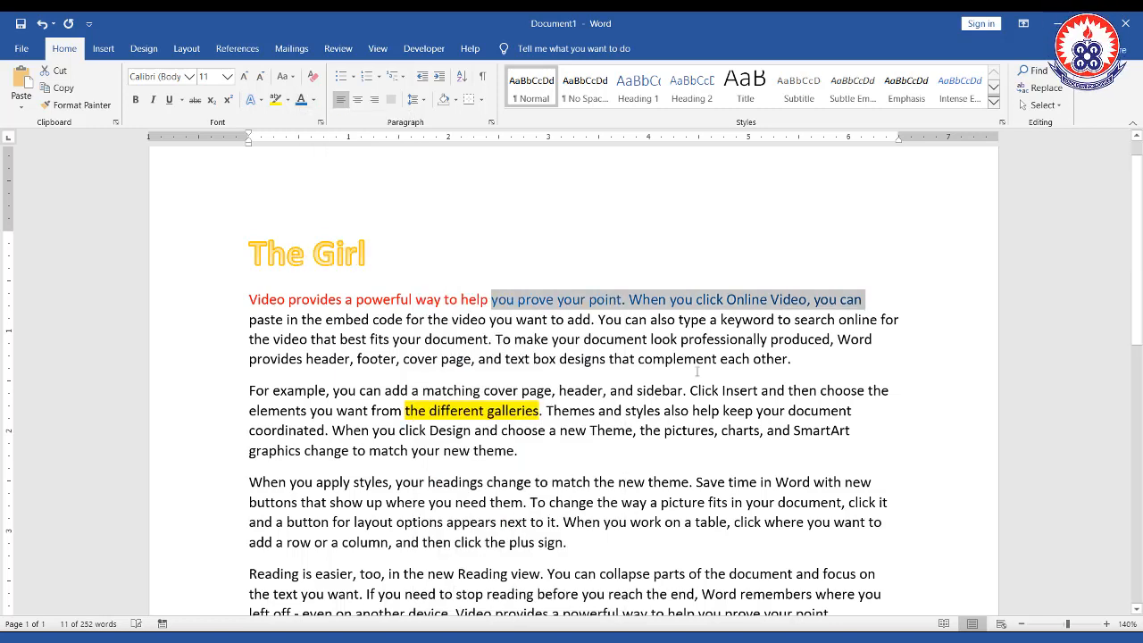
{"action": "left_click", "coordinate": [741, 340]}
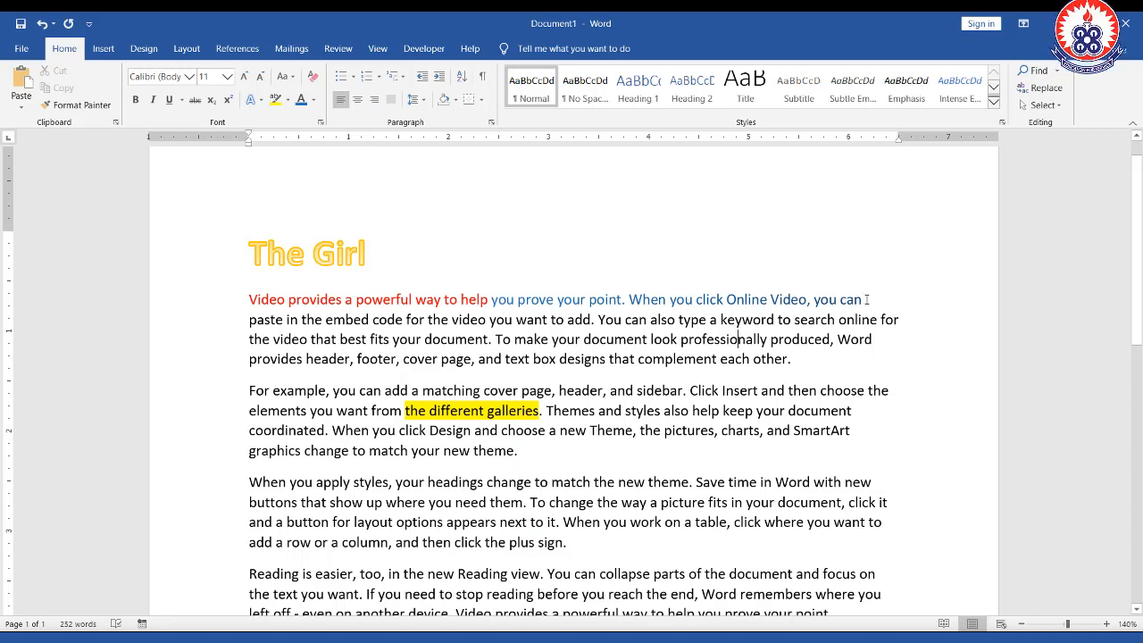
Open the detailed gradient fill settings for the words "When you click Online Video, you can" in the first body paragraph
{"action": "left_click_drag", "start_coordinate": [860, 300], "coordinate": [629, 300]}
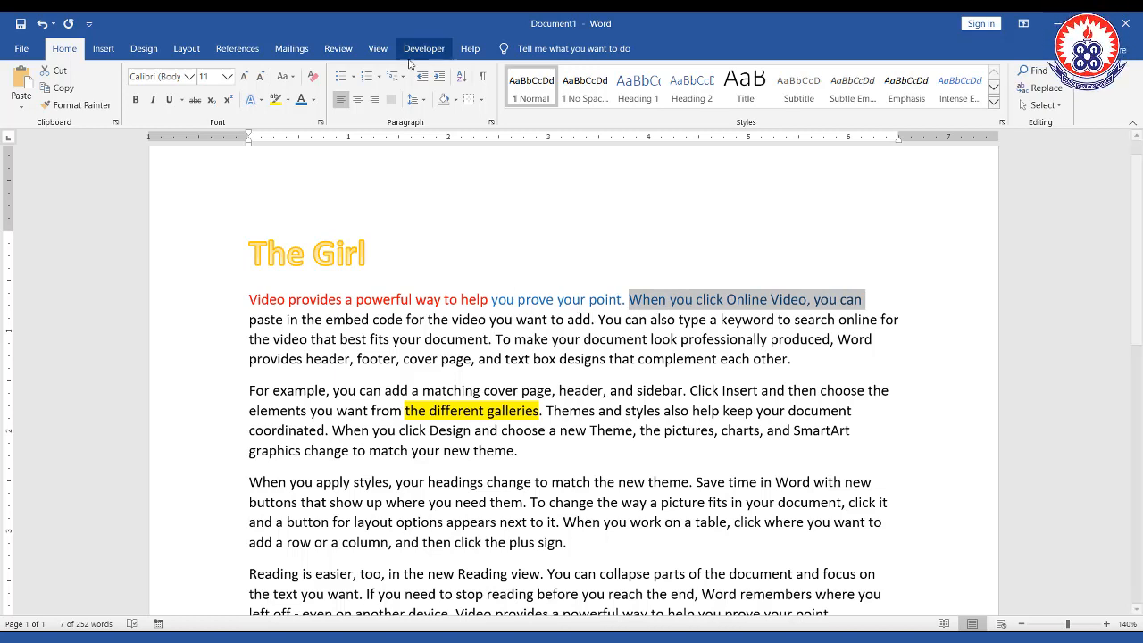
{"action": "left_click", "coordinate": [314, 106]}
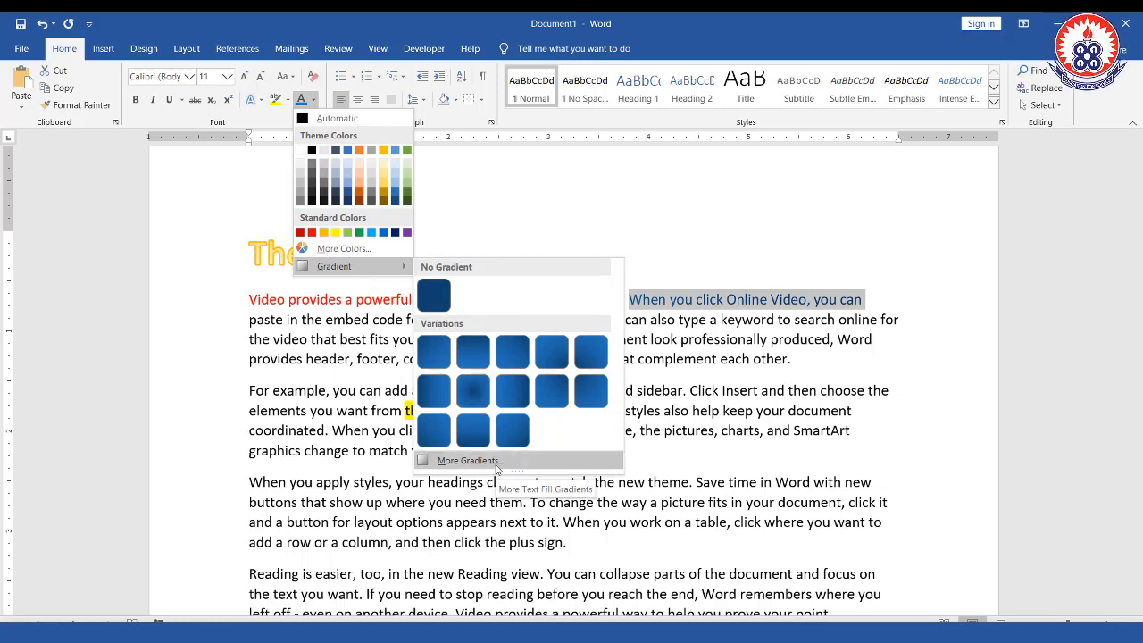
{"action": "left_click_drag", "start_coordinate": [413, 451], "coordinate": [625, 477]}
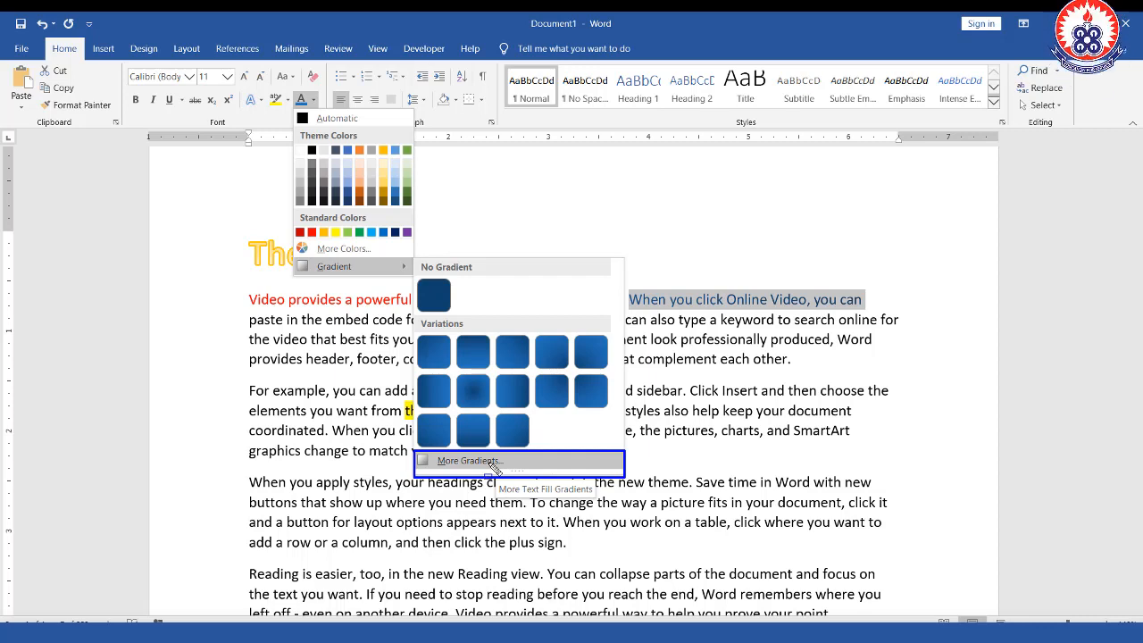
{"action": "key", "text": "Escape"}
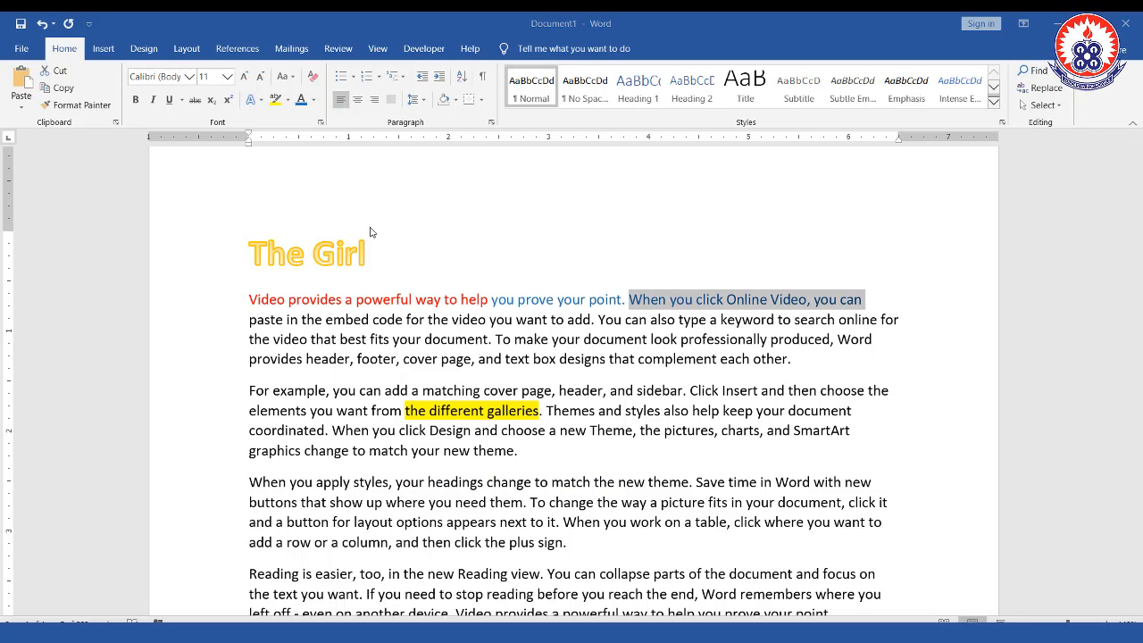
{"action": "left_click", "coordinate": [313, 105]}
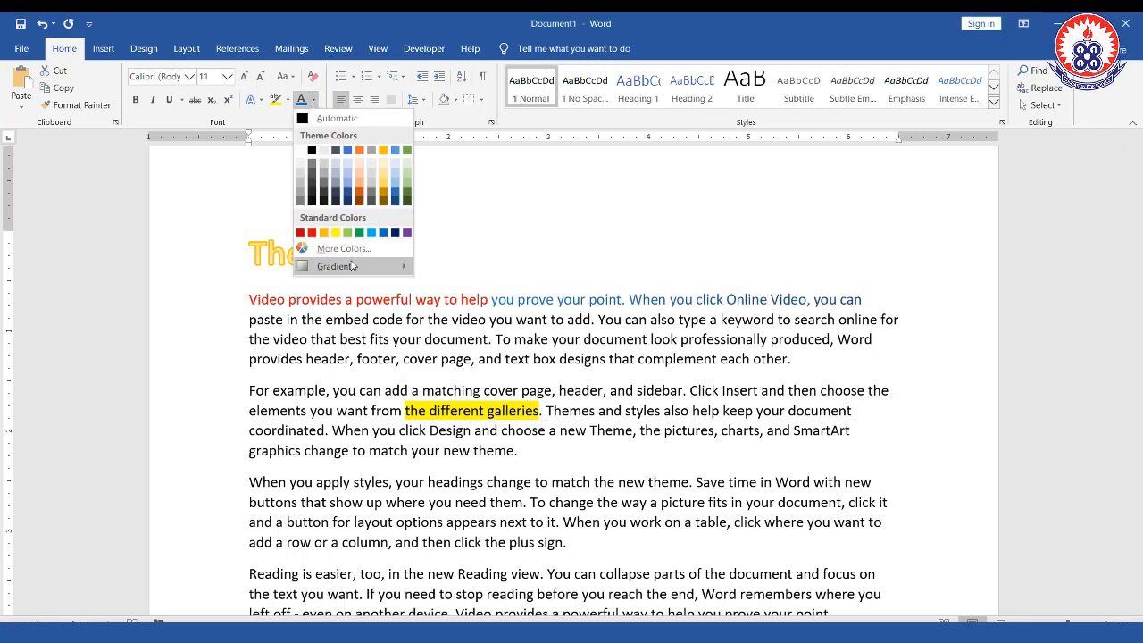
{"action": "mouse_move", "coordinate": [348, 267]}
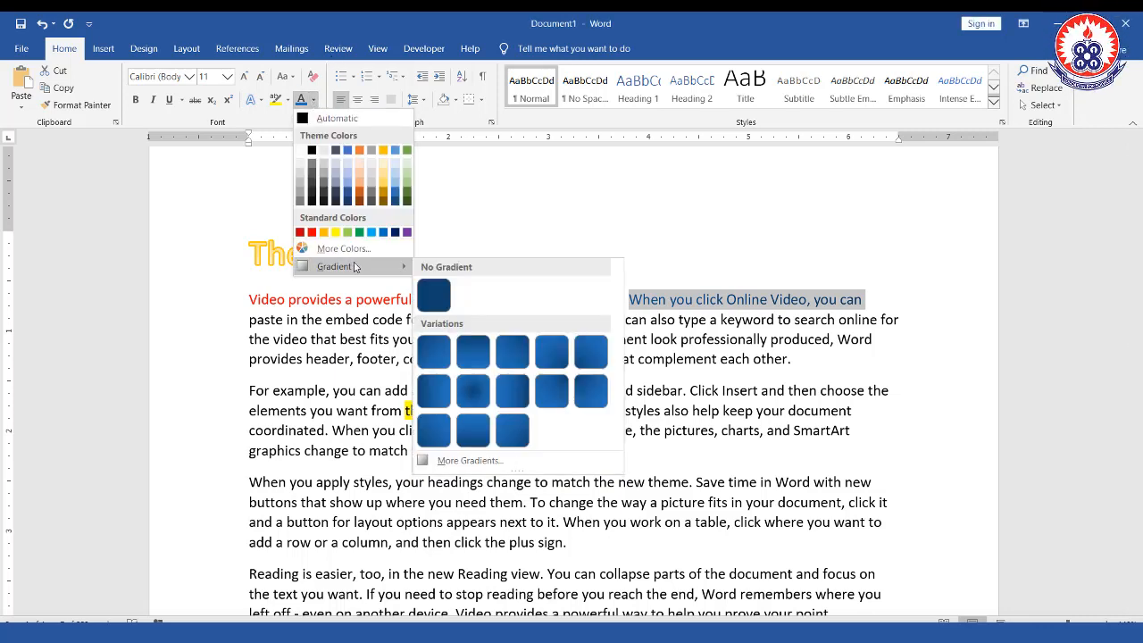
{"action": "left_click", "coordinate": [473, 462]}
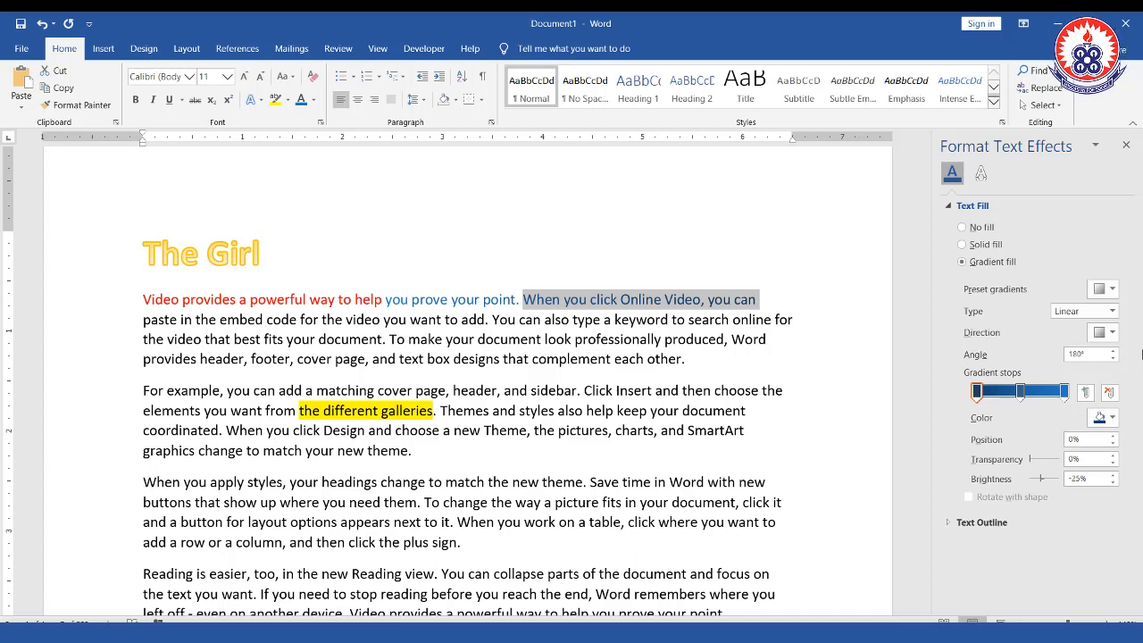
Move the middle gradient stop of the selected text's fill to position 74%
{"action": "left_click", "coordinate": [1115, 420]}
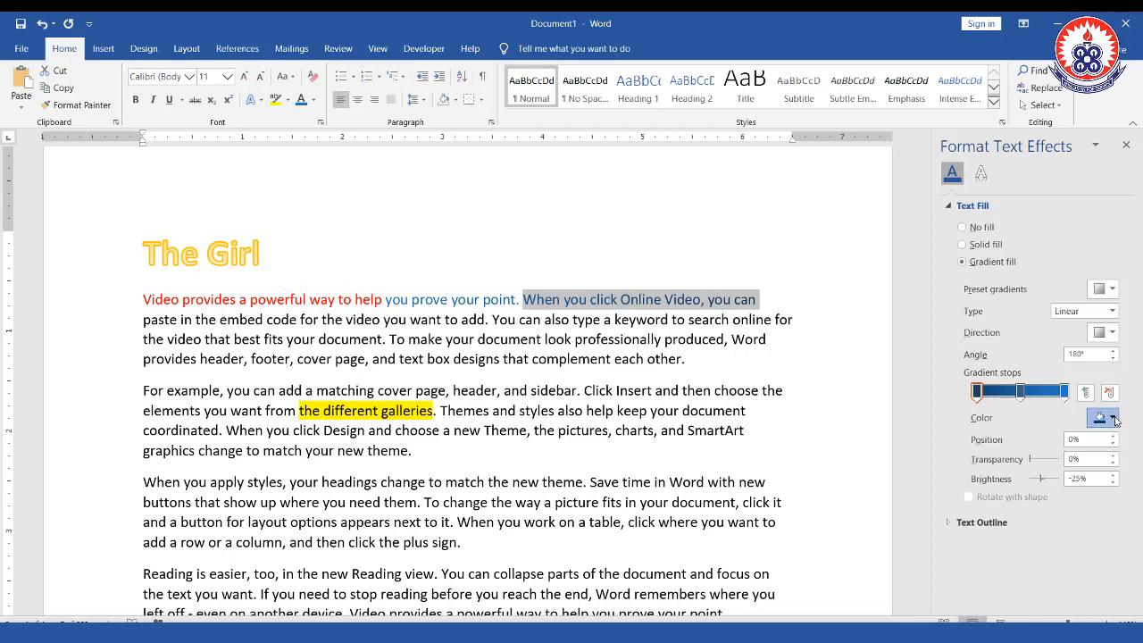
{"action": "left_click", "coordinate": [1024, 393]}
{"action": "left_click_drag", "start_coordinate": [1024, 393], "coordinate": [1043, 393]}
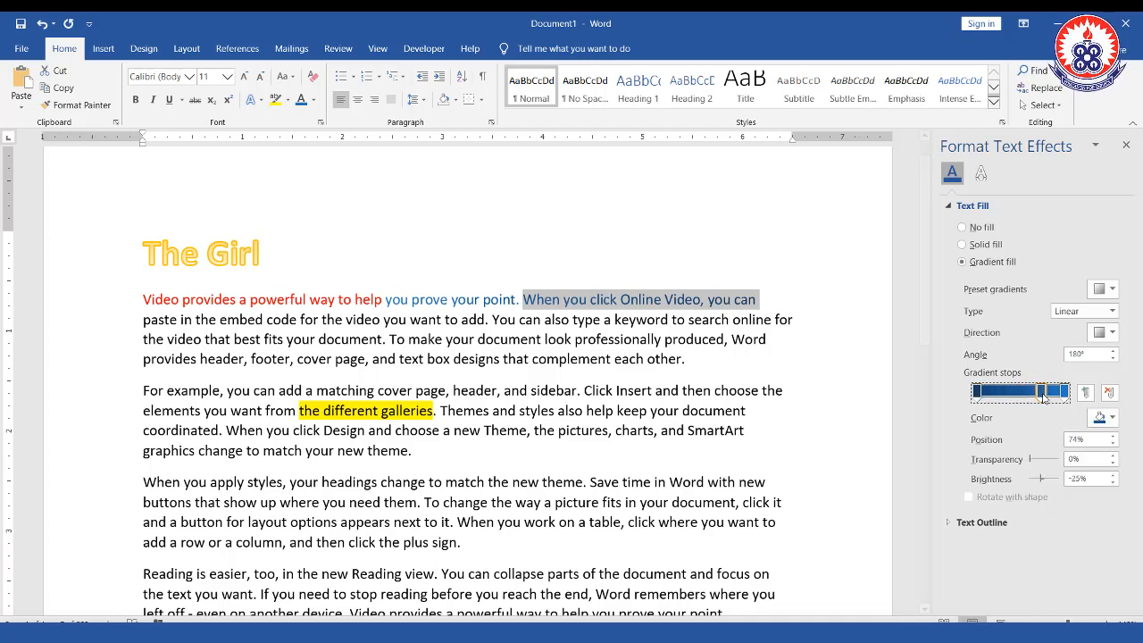
Examine the gradient's direction, type and preset choices without picking any, and close the Format Text Effects settings
{"action": "left_click", "coordinate": [1106, 332]}
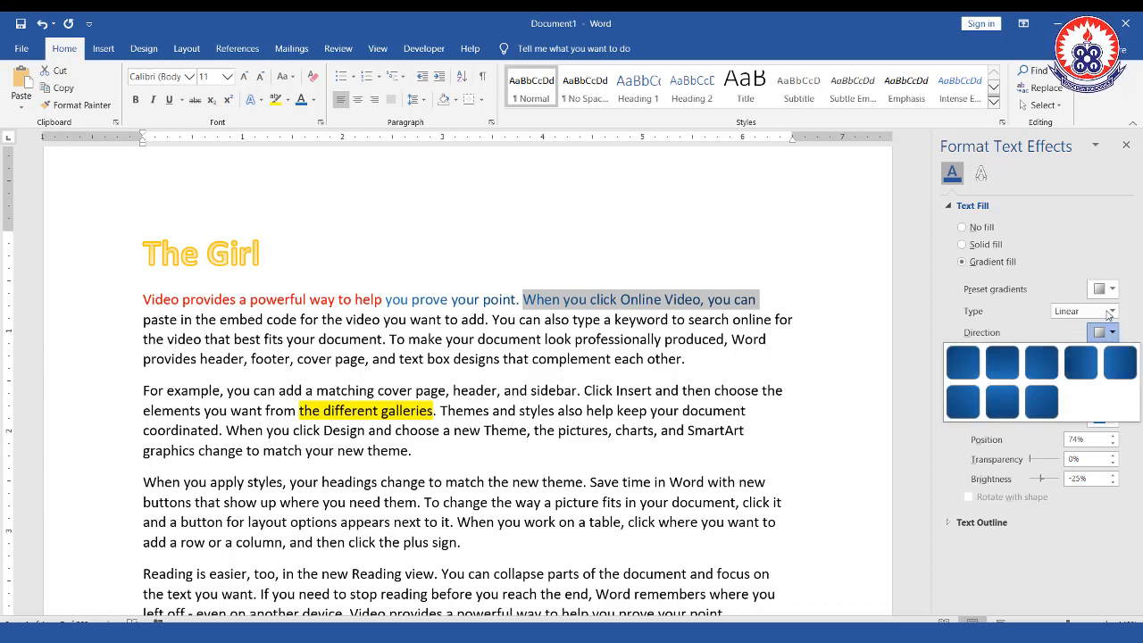
{"action": "left_click", "coordinate": [1108, 312]}
{"action": "left_click", "coordinate": [1110, 311]}
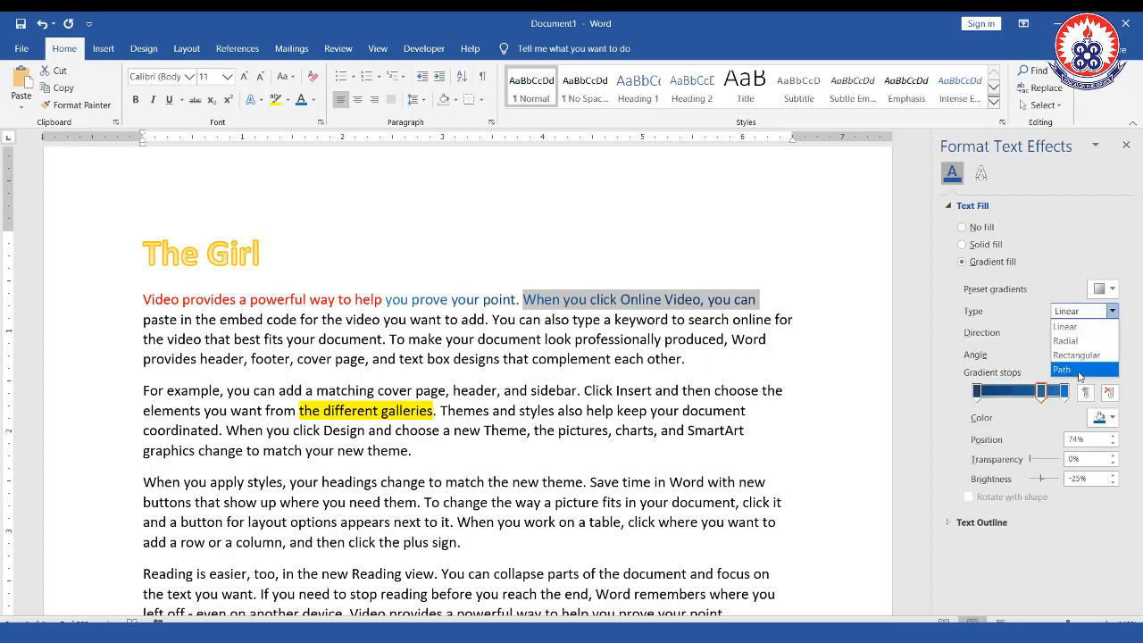
{"action": "left_click", "coordinate": [1106, 289]}
{"action": "left_click", "coordinate": [1106, 288]}
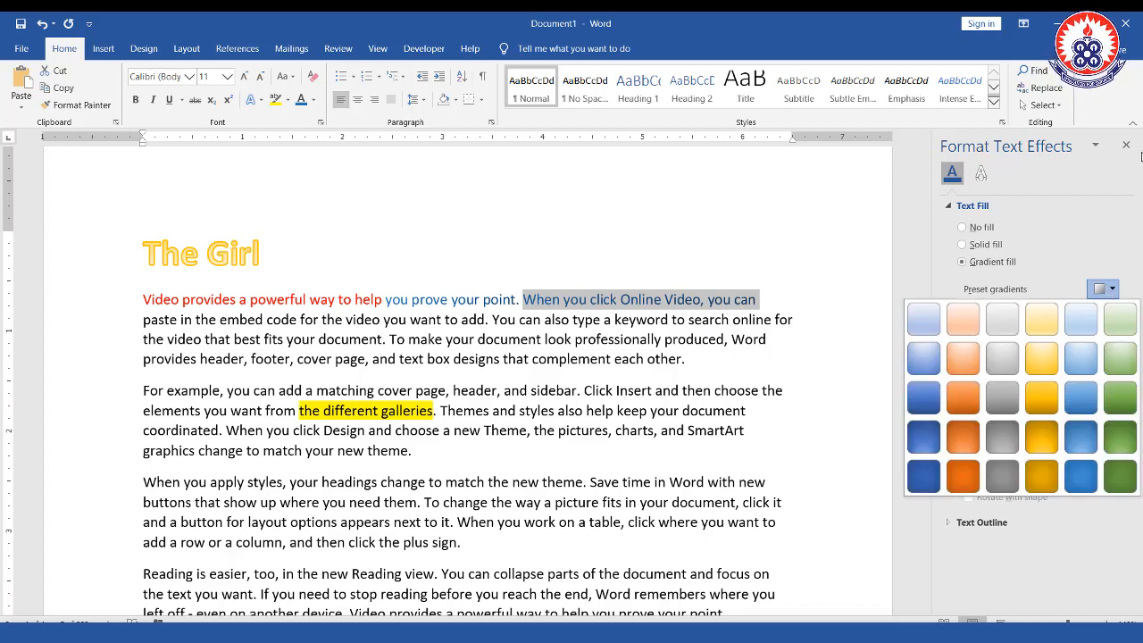
{"action": "left_click", "coordinate": [1128, 151]}
{"action": "left_click", "coordinate": [1127, 147]}
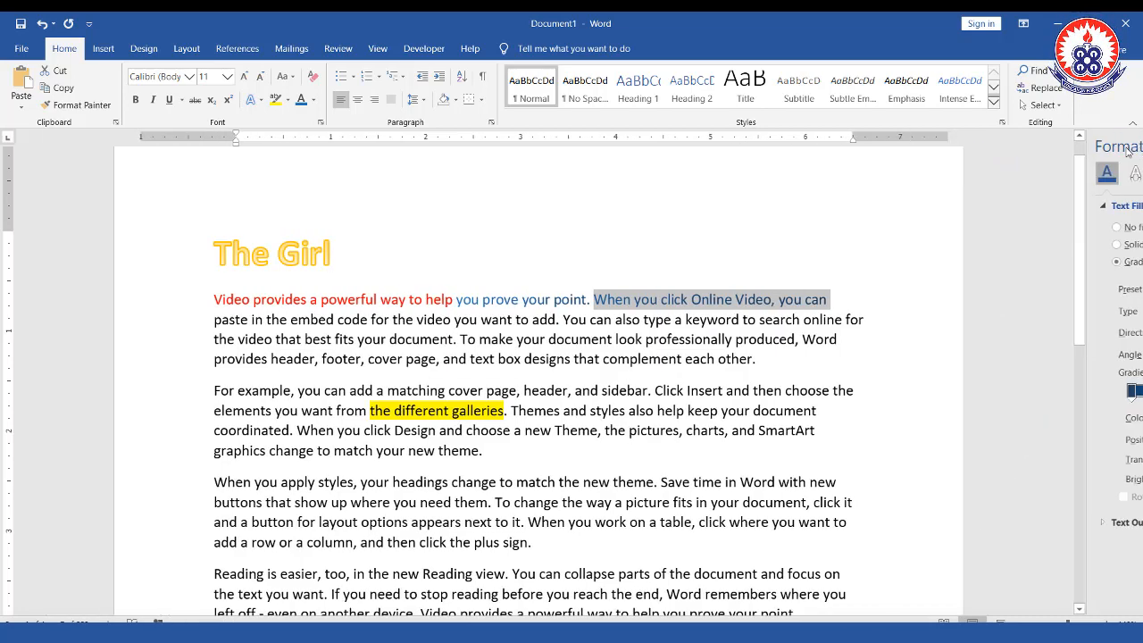